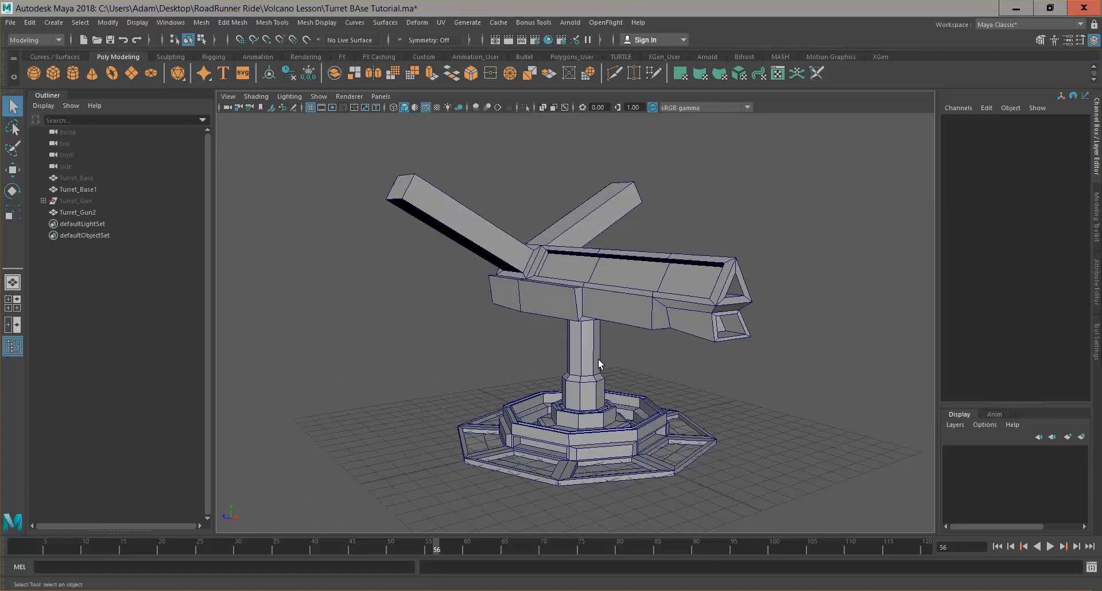
Hide the Turret_Gun2 object by setting its visibility to off.
left_click_drag(659, 366, 638, 277, "alt")
left_click_drag(573, 264, 598, 233, "alt")
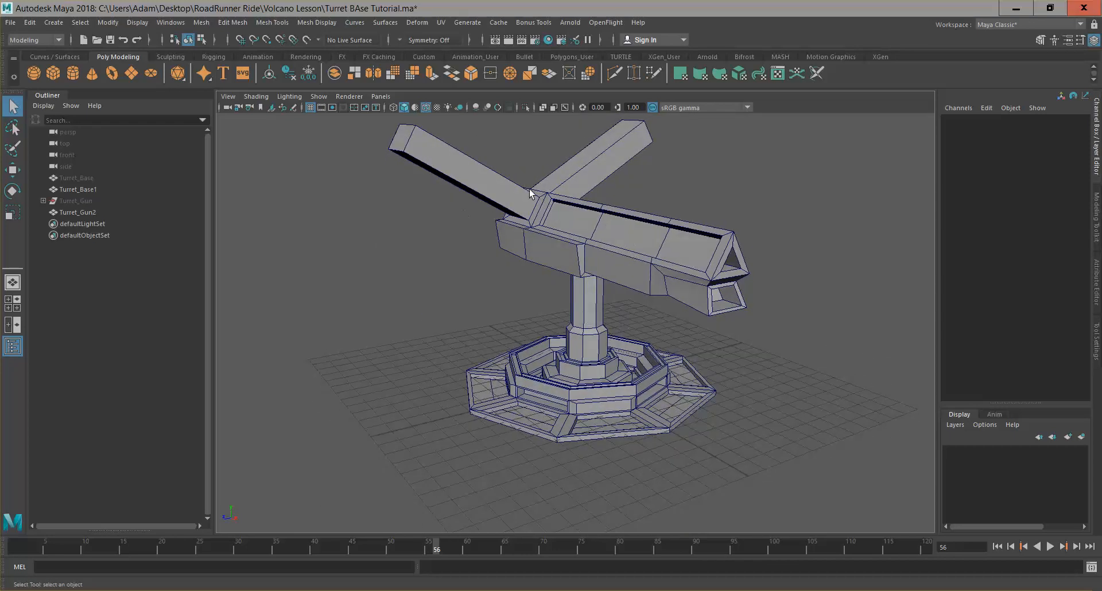
left_click(612, 260)
left_click(1069, 211)
type("0")
key("Return")
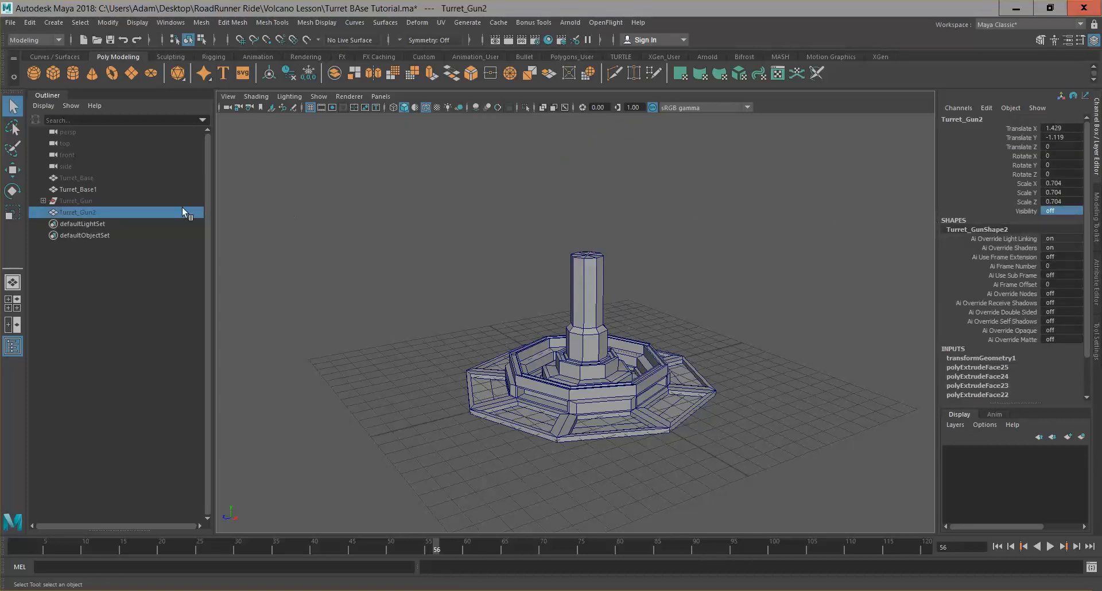
Show the Turret_Gun group by setting its visibility to on, and inspect the gun from several sides.
left_click(95, 199)
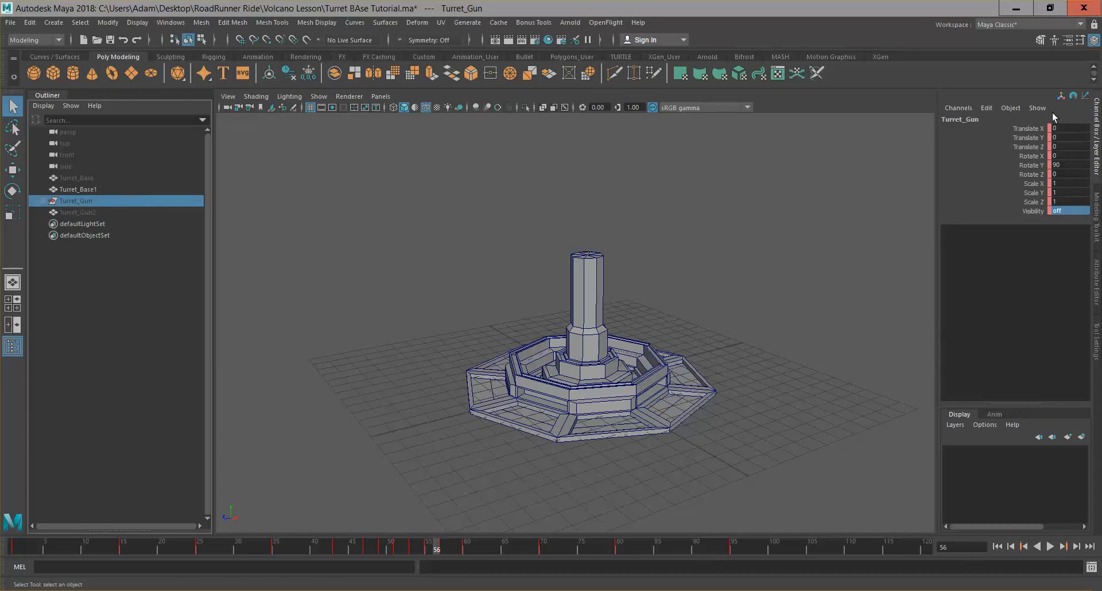
left_click(1070, 210)
type("1")
key("Return")
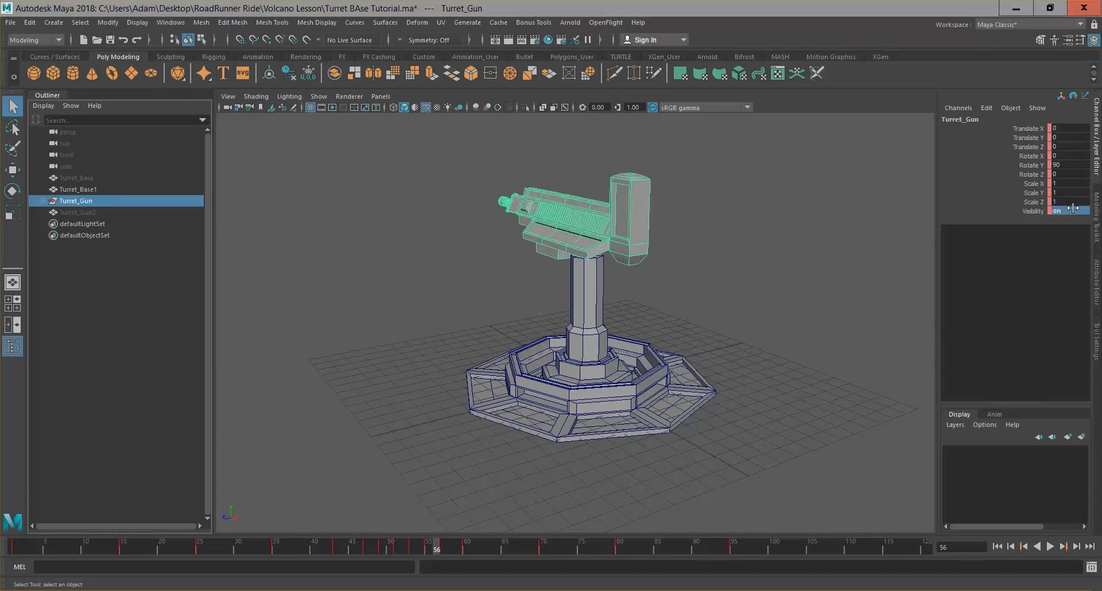
left_click_drag(699, 264, 793, 274, "alt")
left_click(707, 266)
left_click_drag(707, 266, 789, 319, "alt")
scroll(736, 253, "up", 3)
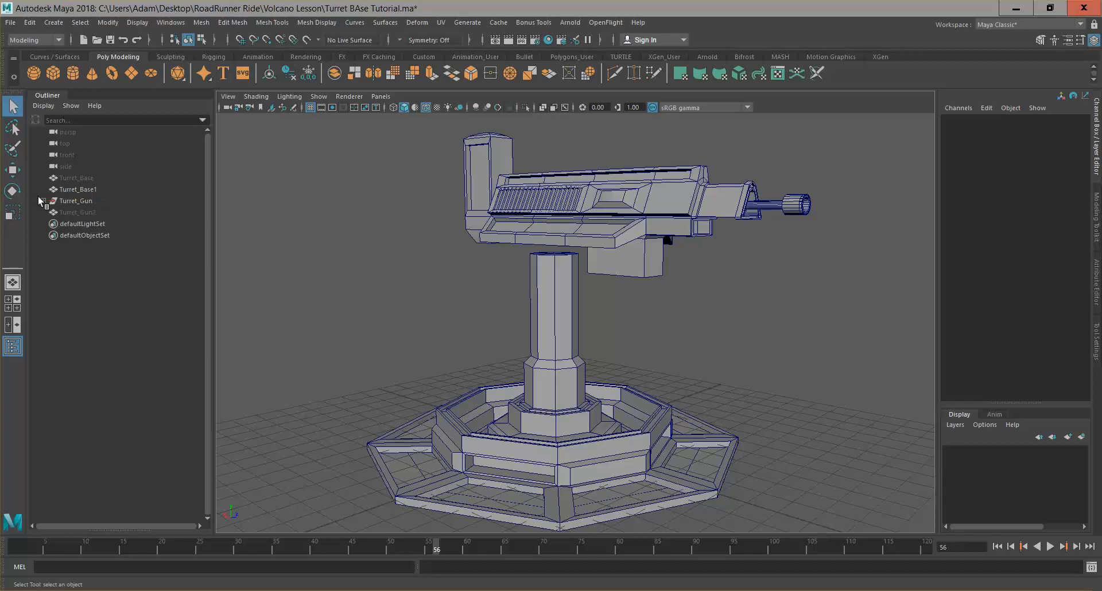
left_click_drag(644, 211, 536, 222, "alt")
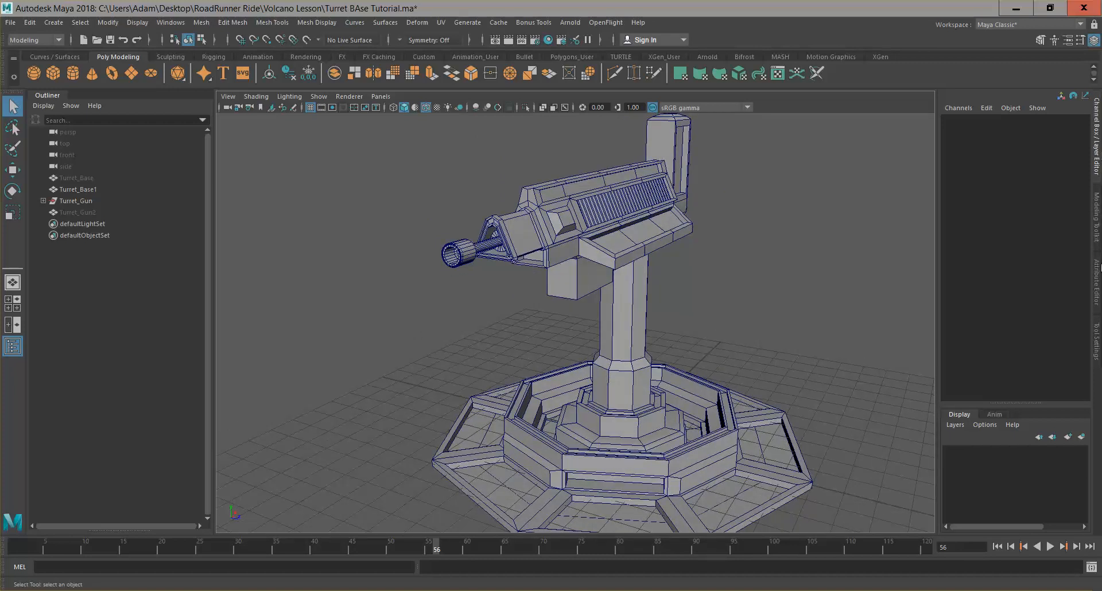
Hide the Turret_Gun group by setting its visibility to off.
left_click(91, 189)
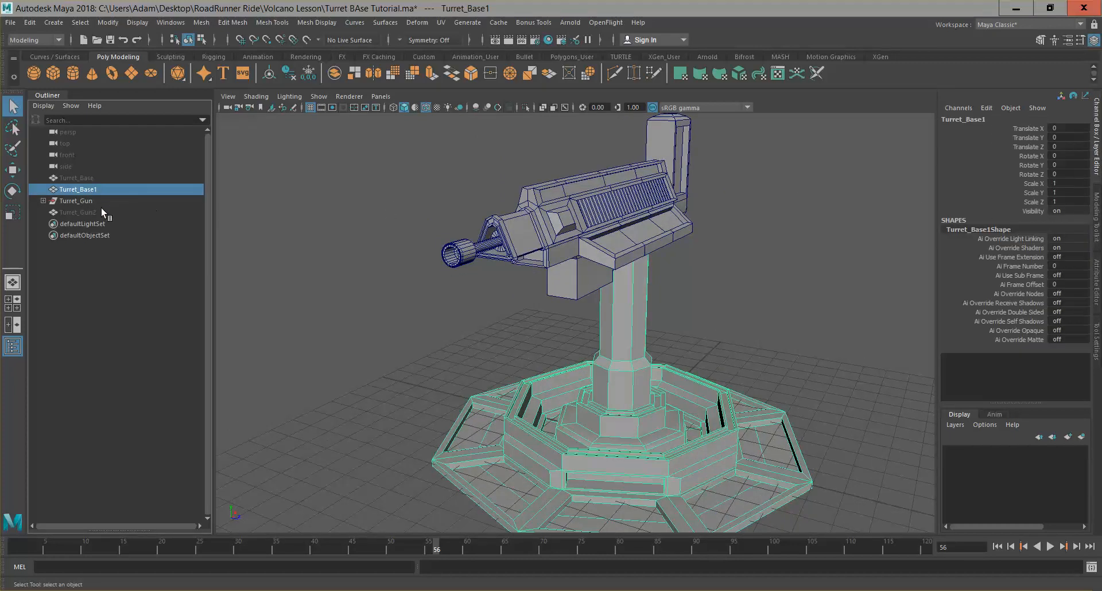
left_click(101, 210)
double_click(1069, 212)
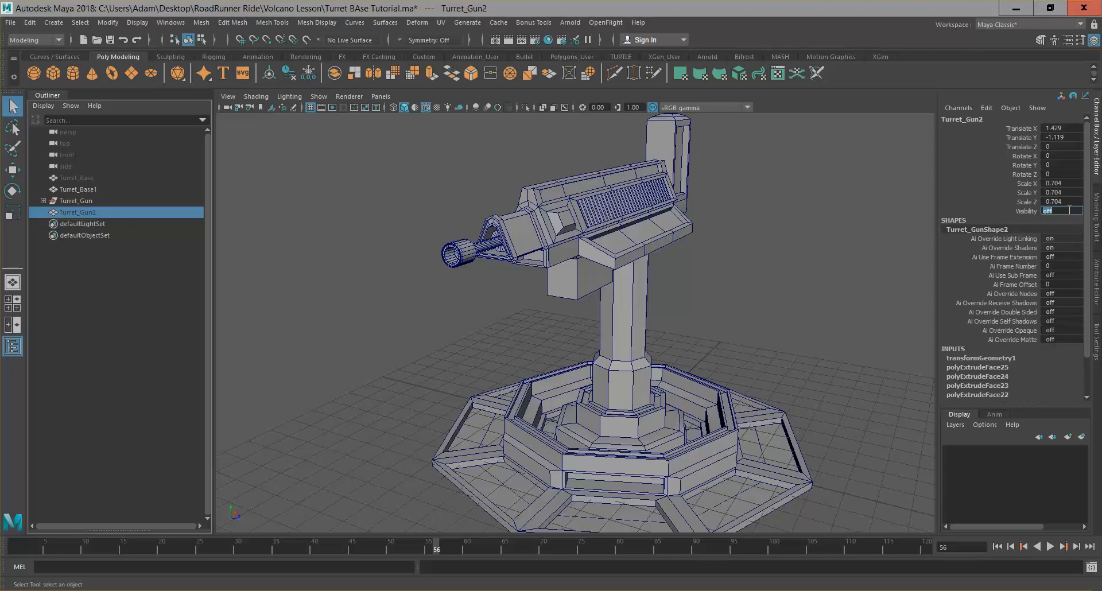
key("Return")
left_click(112, 190)
left_click(80, 200)
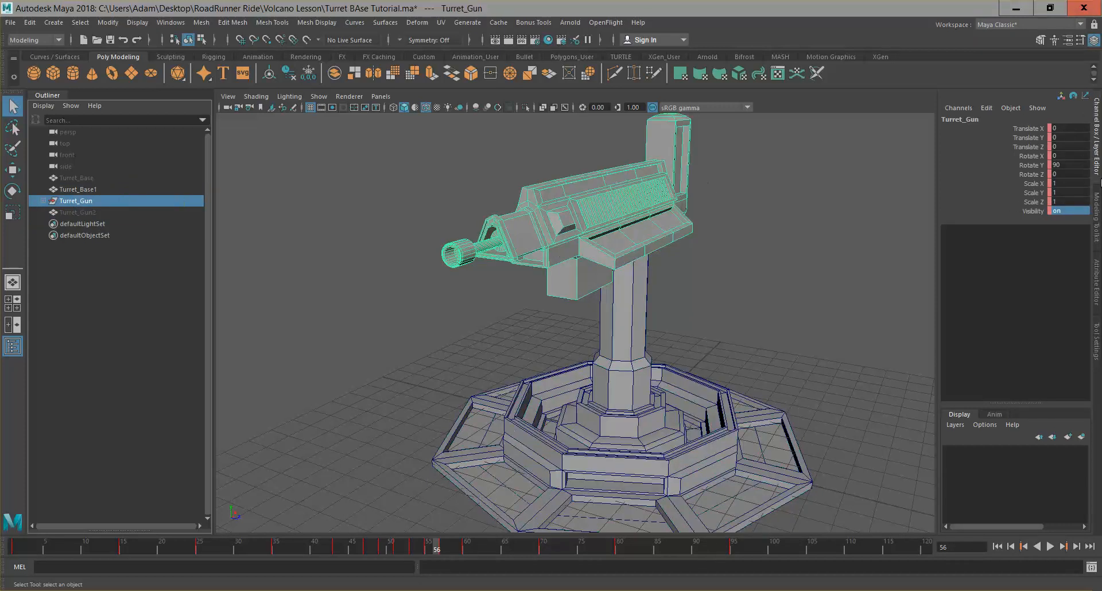
double_click(1068, 211)
type("2")
key("Return")
left_click(1071, 210)
type("0")
key("Return")
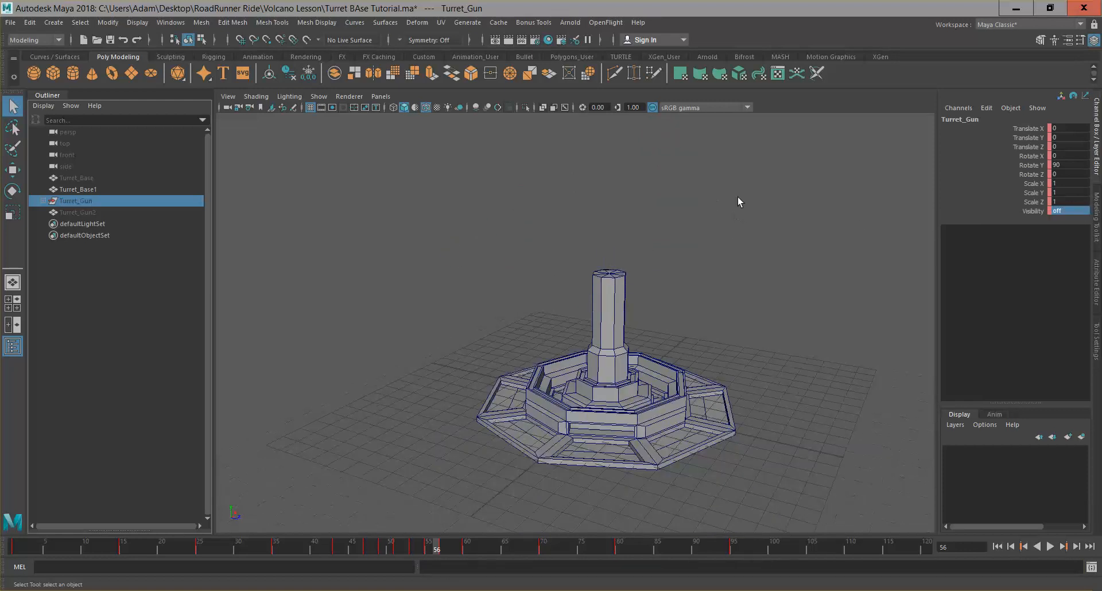
Hide the Turret_Base1 object by setting its visibility to off.
left_click_drag(685, 392, 804, 402, "alt")
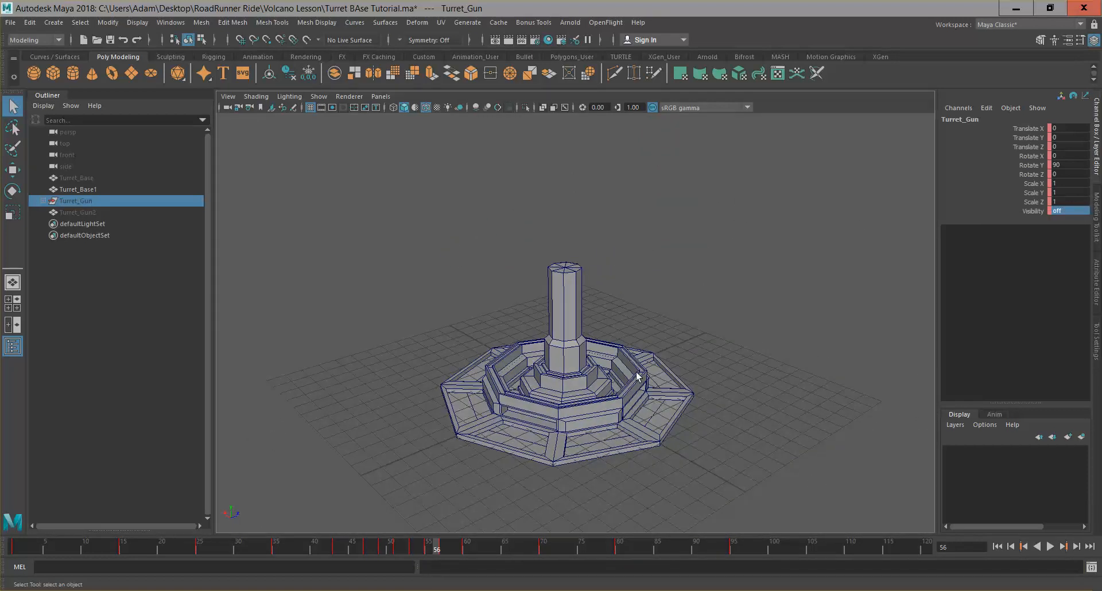
left_click(604, 393)
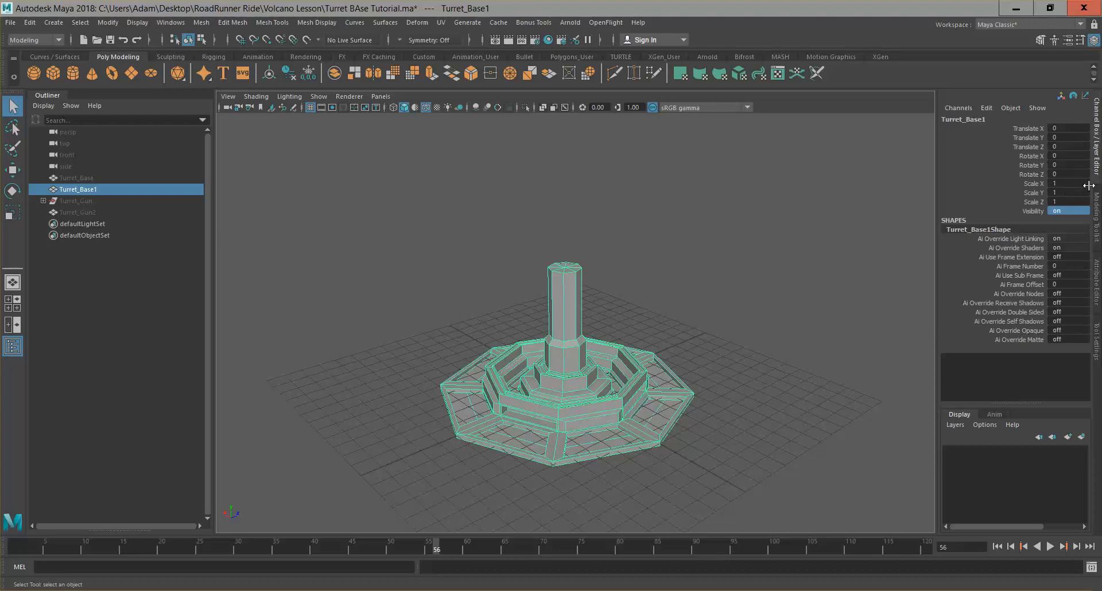
left_click(1083, 203)
key("Tab")
key("Return")
left_click(1068, 210)
key("Return")
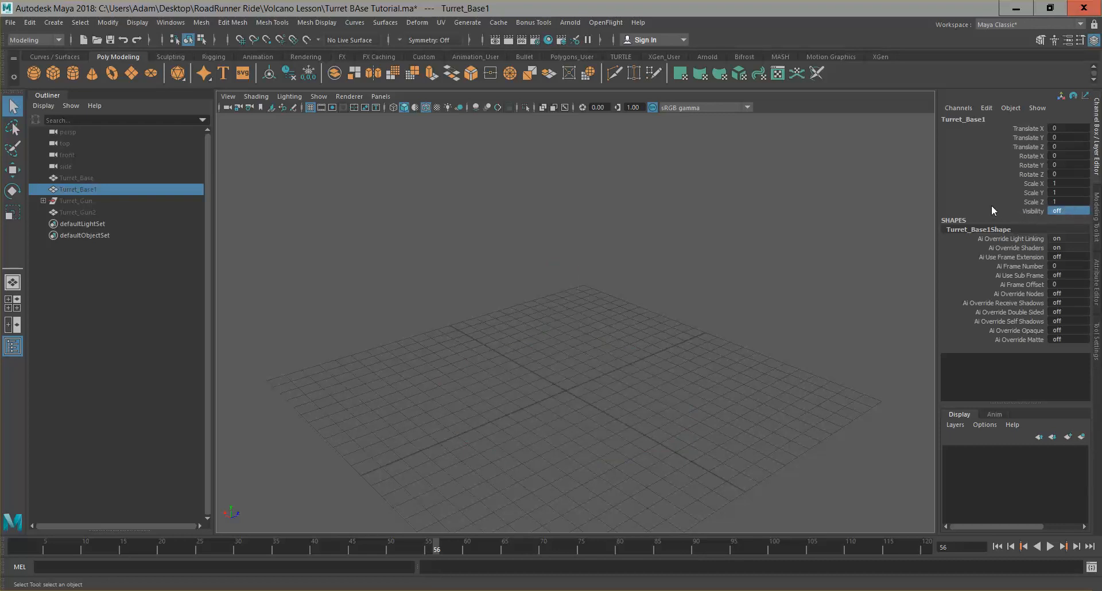
Create a polygon prism primitive at the centre of the empty grid.
middle_click_drag(654, 264, 701, 257, "alt")
scroll(701, 257, "down", 2)
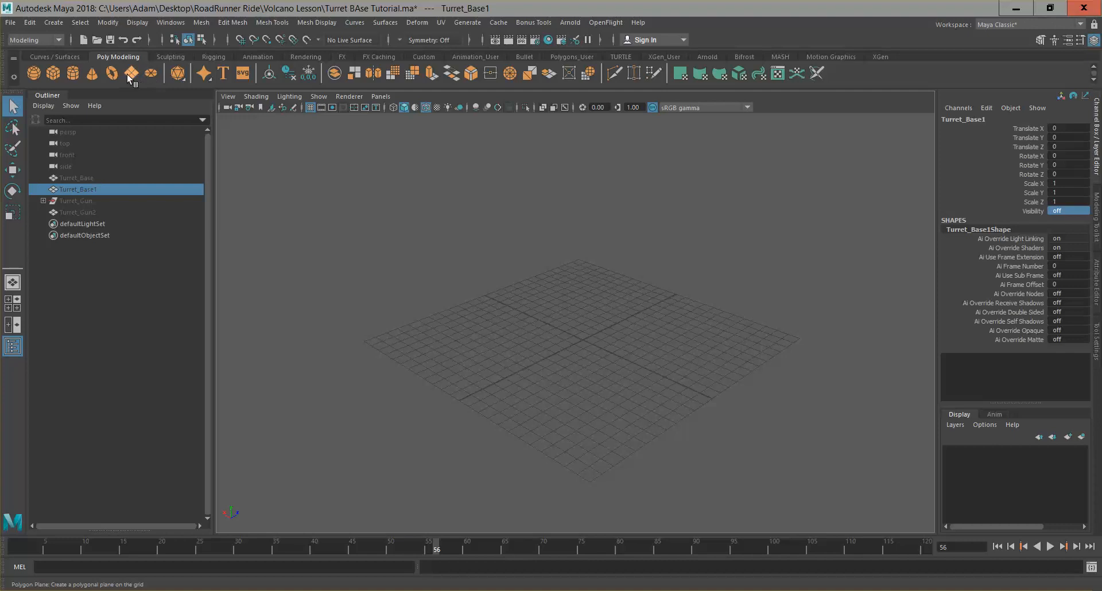
left_click(60, 25)
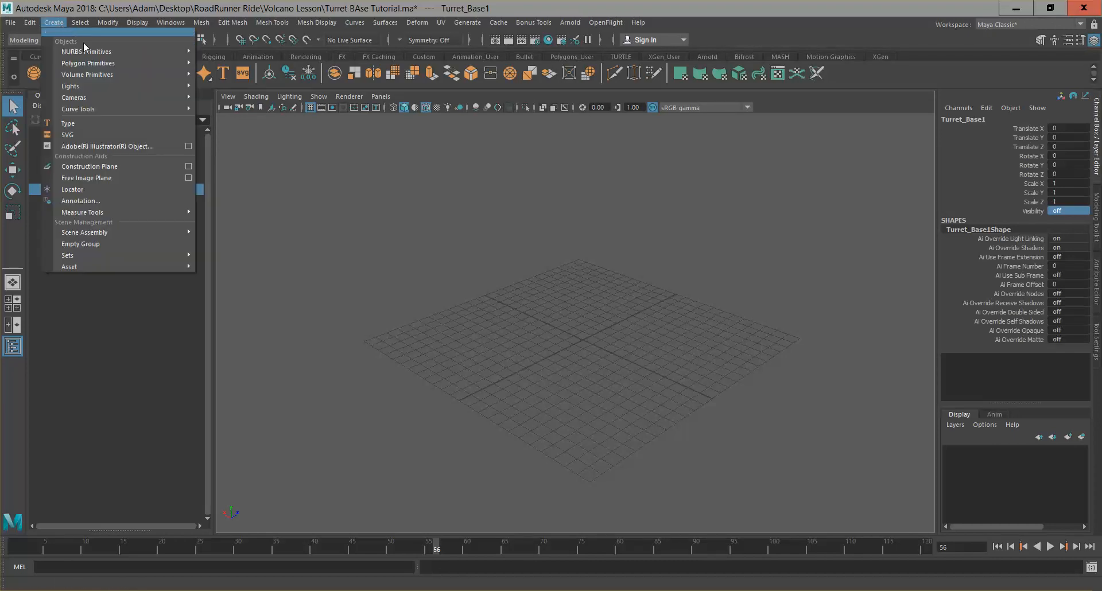
mouse_move(88, 68)
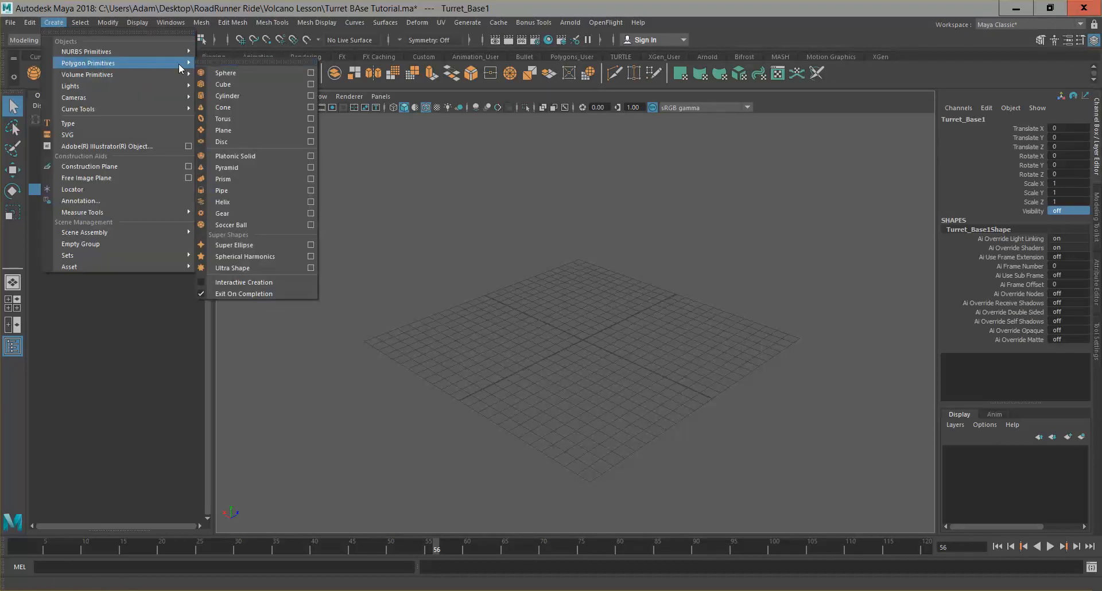
left_click(264, 62)
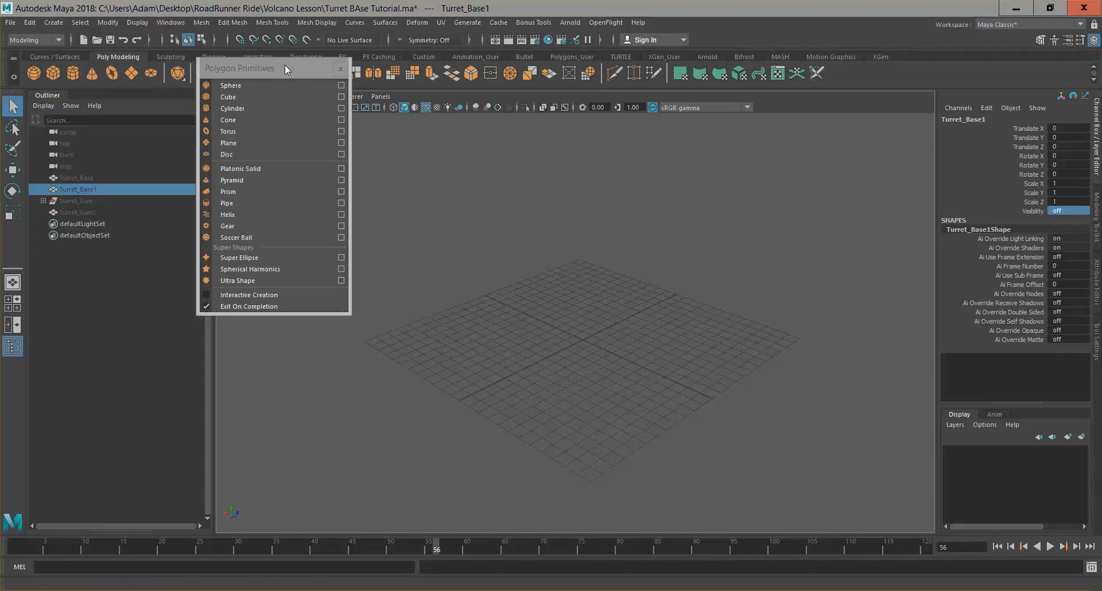
left_click_drag(285, 64, 271, 180)
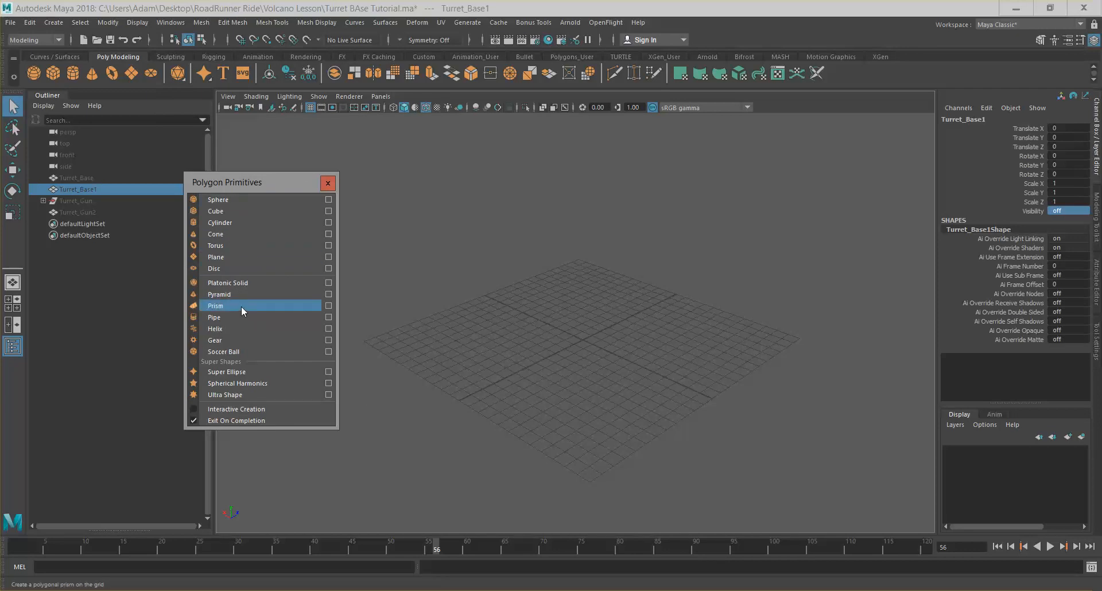
left_click(198, 307)
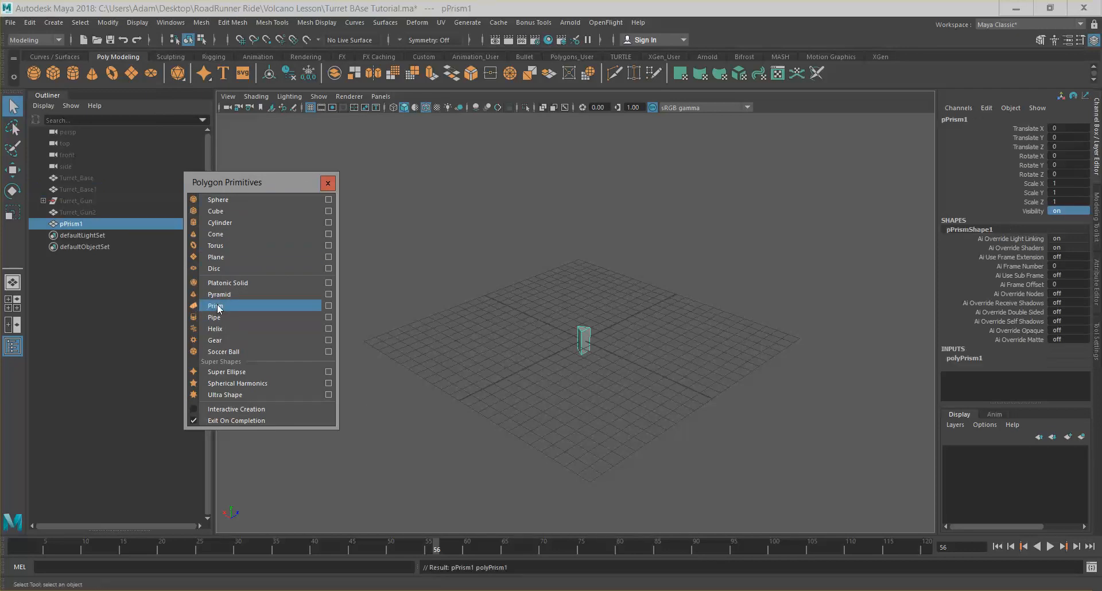
left_click(328, 184)
Lay the prism on its side by setting its Rotate Z to 90.
scroll(593, 319, "up", 5)
left_click_drag(596, 339, 637, 358, "alt")
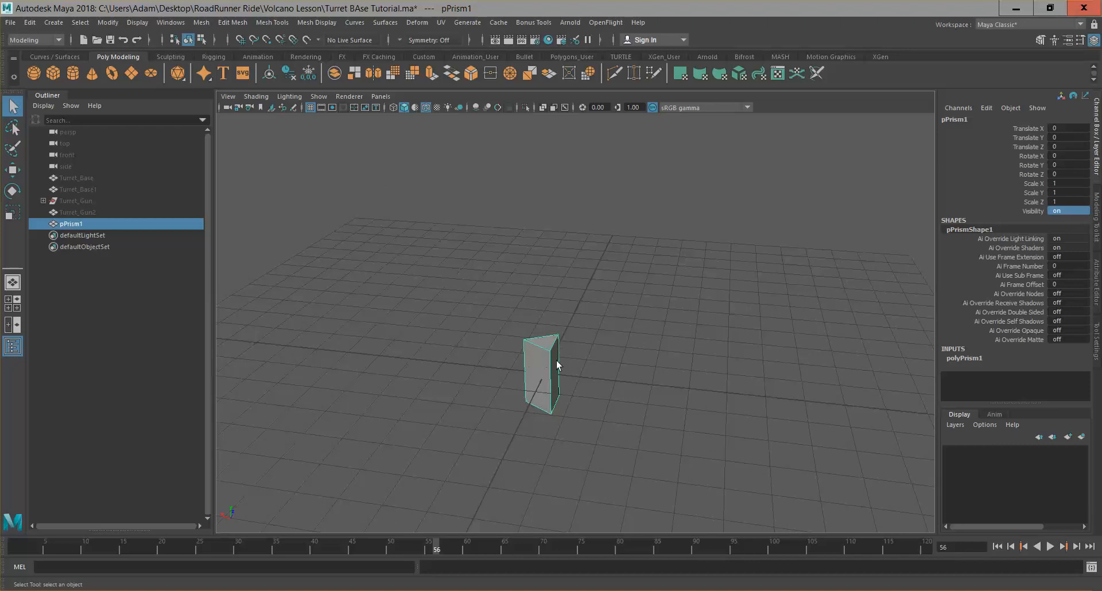
left_click(1024, 174)
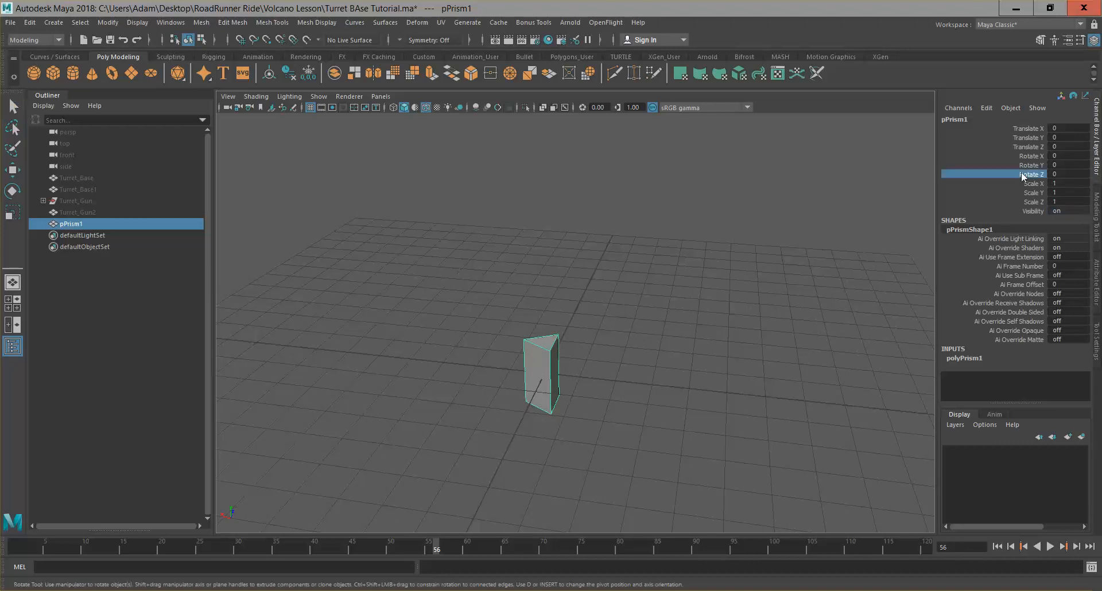
left_click(1064, 175)
type("90")
key("Return")
left_click_drag(637, 343, 576, 339, "alt")
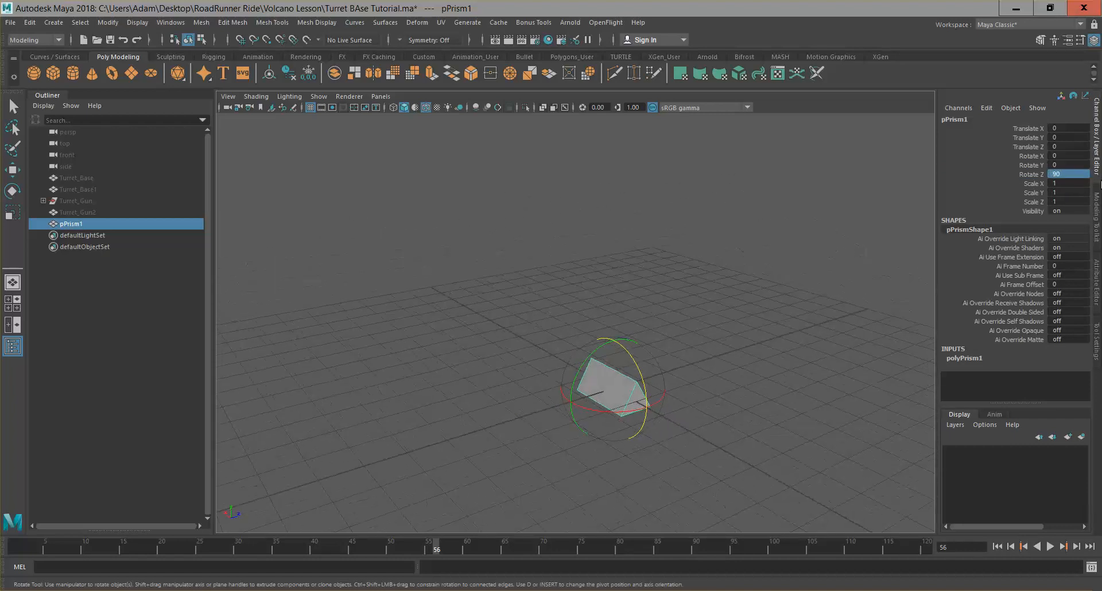
Rename the prism as Turret_Gun3.
left_click(967, 119)
type("Turret Gun3")
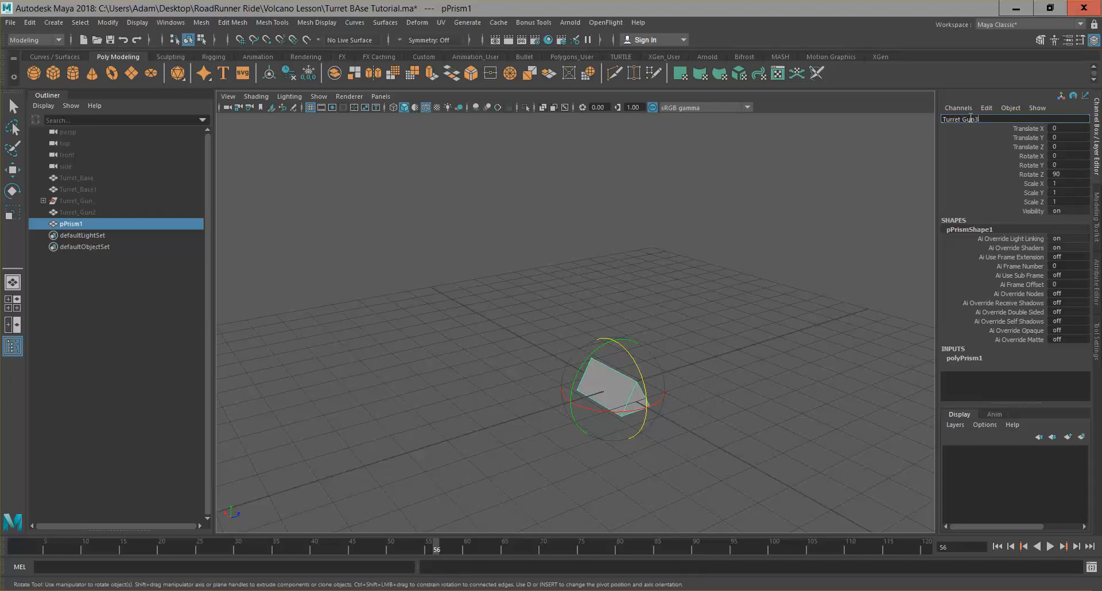
key("Return")
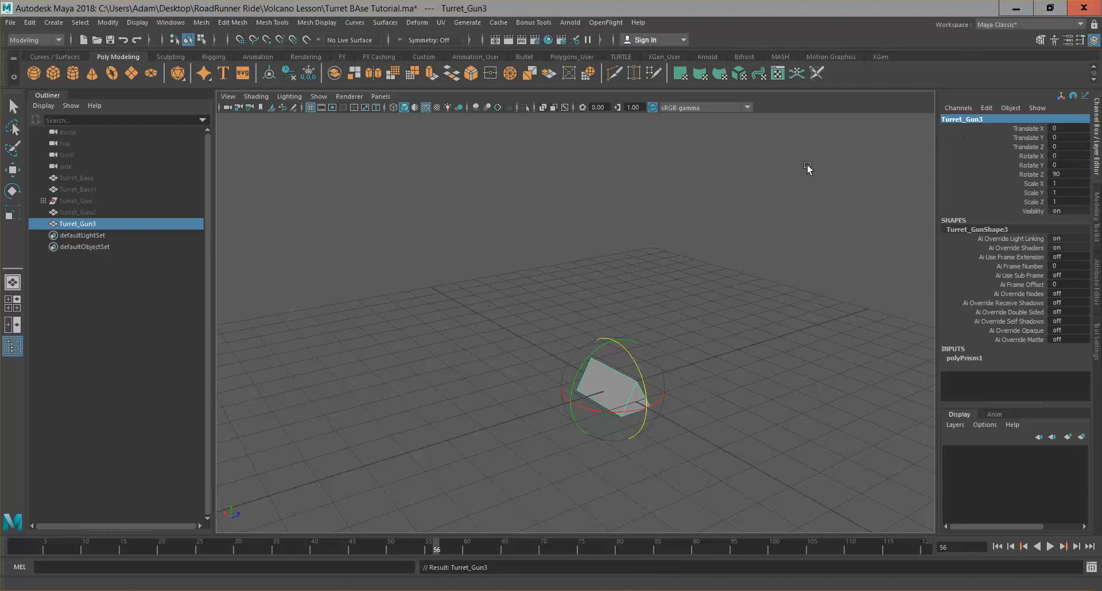
Set the prism's length to 20 in its polyPrism1 construction settings.
left_click_drag(680, 279, 566, 251, "alt")
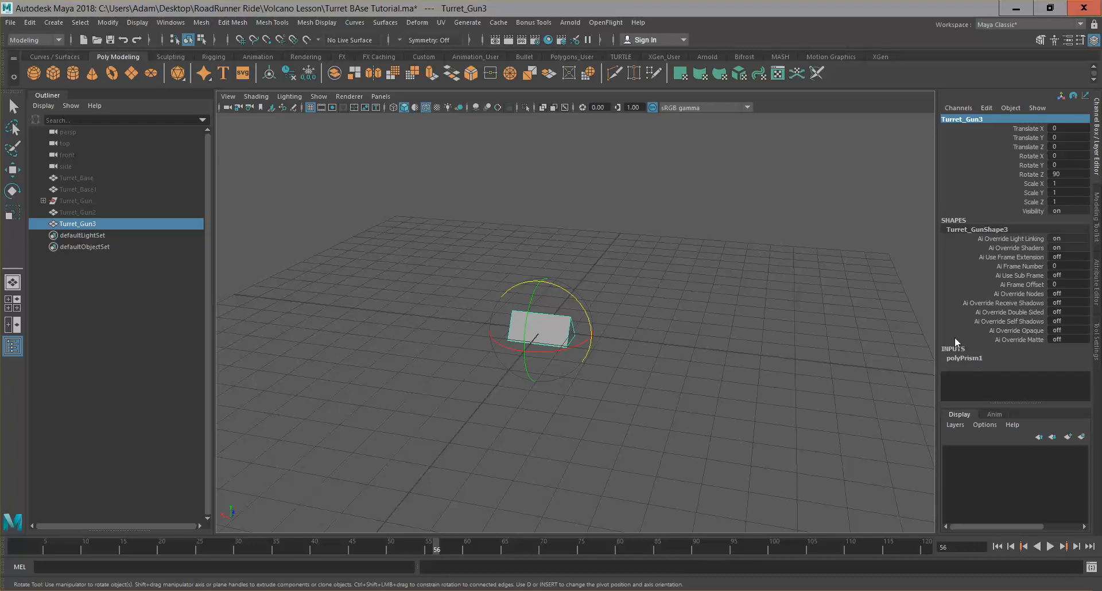
left_click(1095, 141)
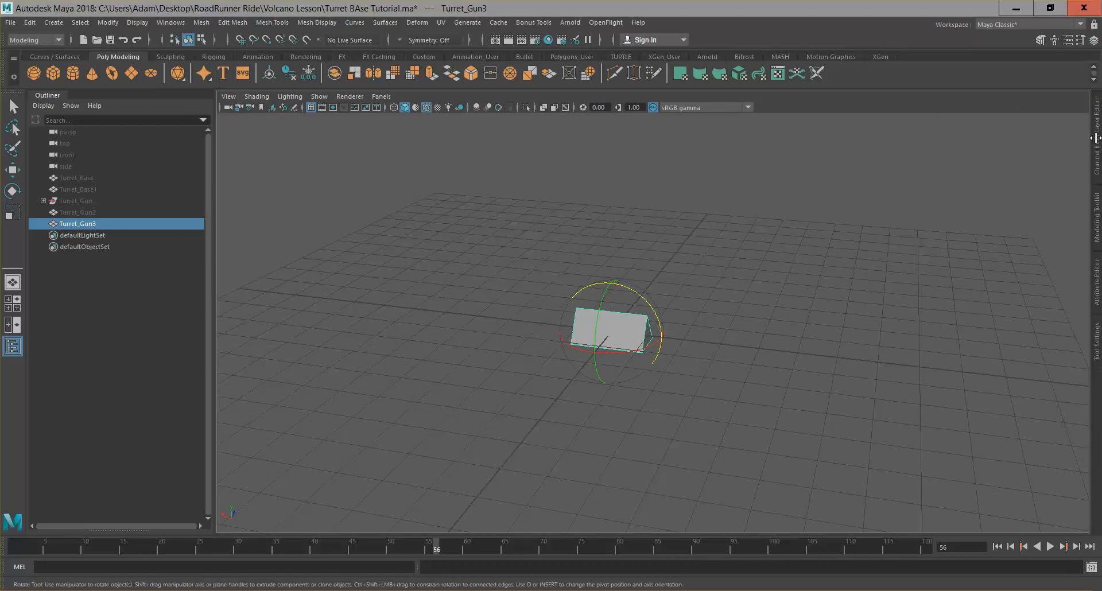
left_click(1096, 141)
key("q")
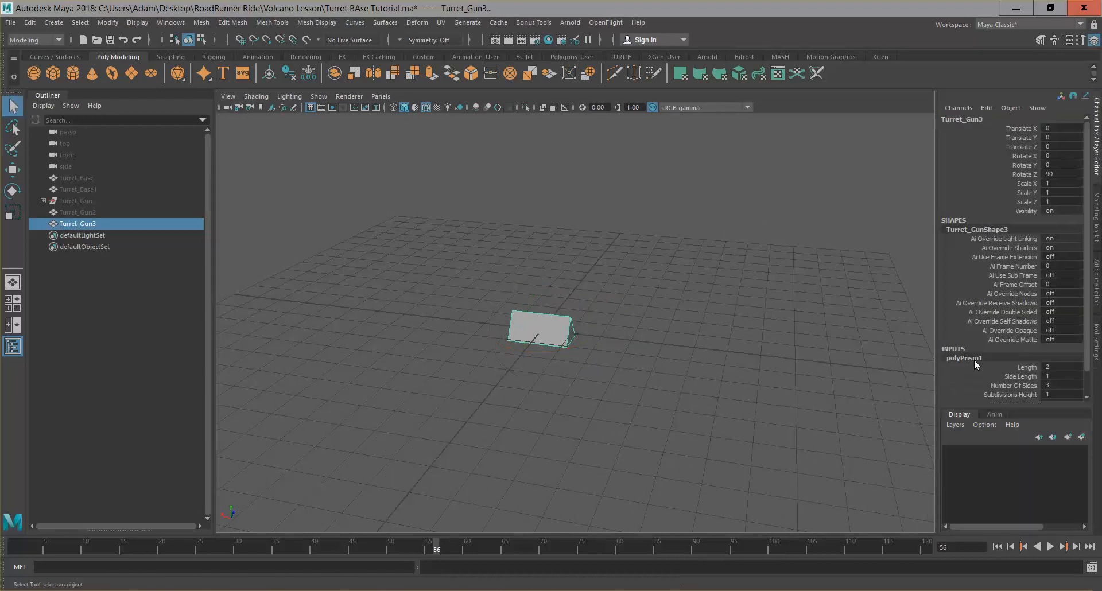
scroll(990, 373, "down", 1)
left_click(1030, 342)
middle_click_drag(674, 330, 774, 330)
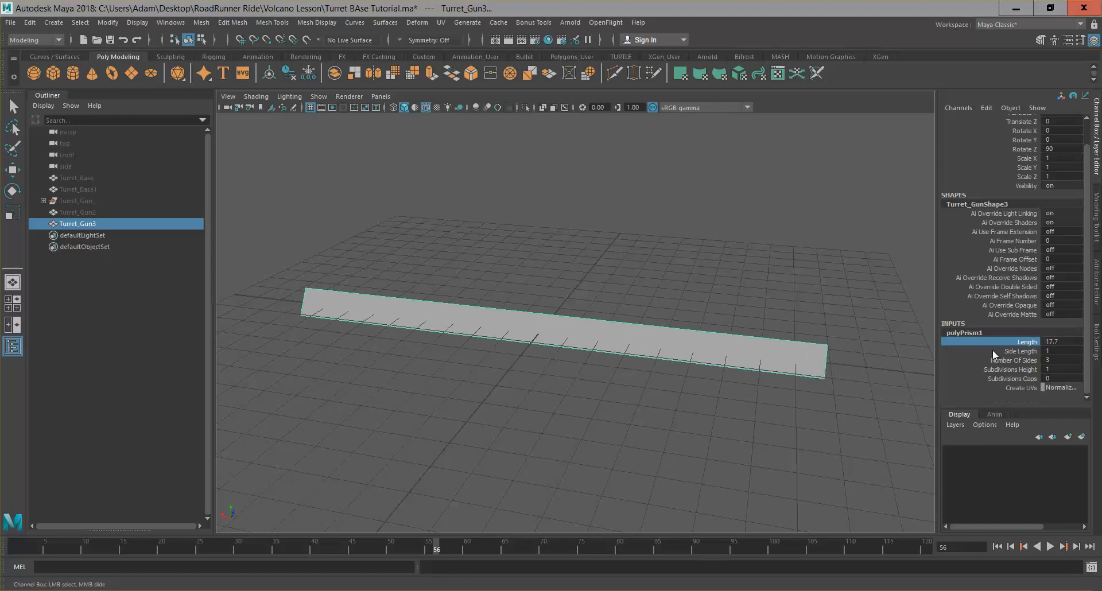
double_click(1075, 341)
key("Return")
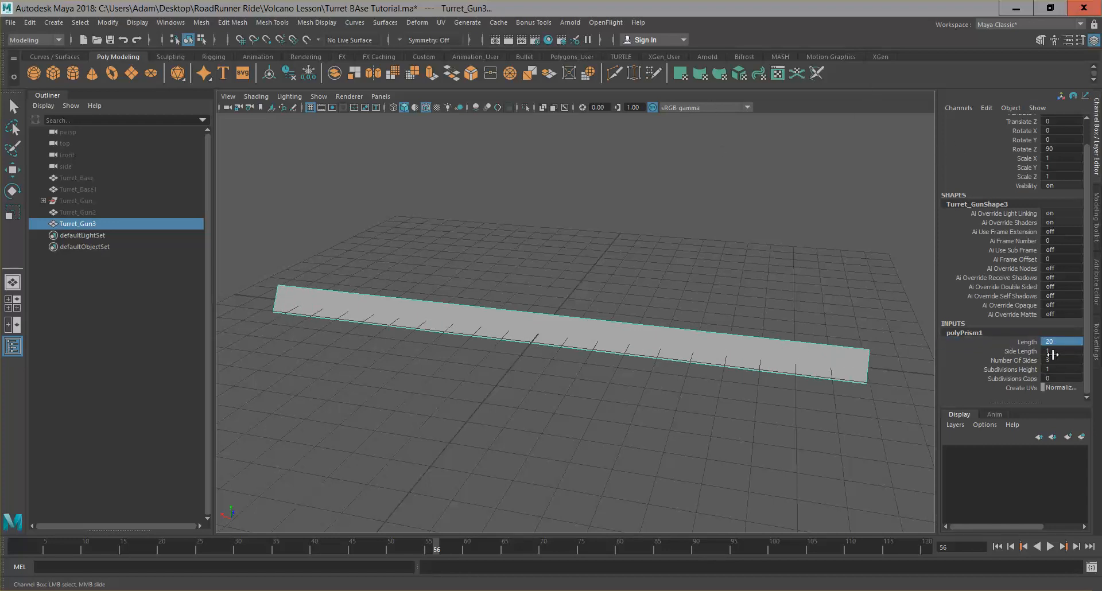
Set the prism's side length to 2.
left_click_drag(711, 330, 564, 316, "alt")
scroll(662, 312, "down", 3)
left_click(1020, 351)
mouse_move(752, 307)
middle_mouse_down()
mouse_move(775, 310)
mouse_move(765, 313)
middle_mouse_up()
left_click_drag(766, 317, 808, 314, "alt")
left_click(1055, 351)
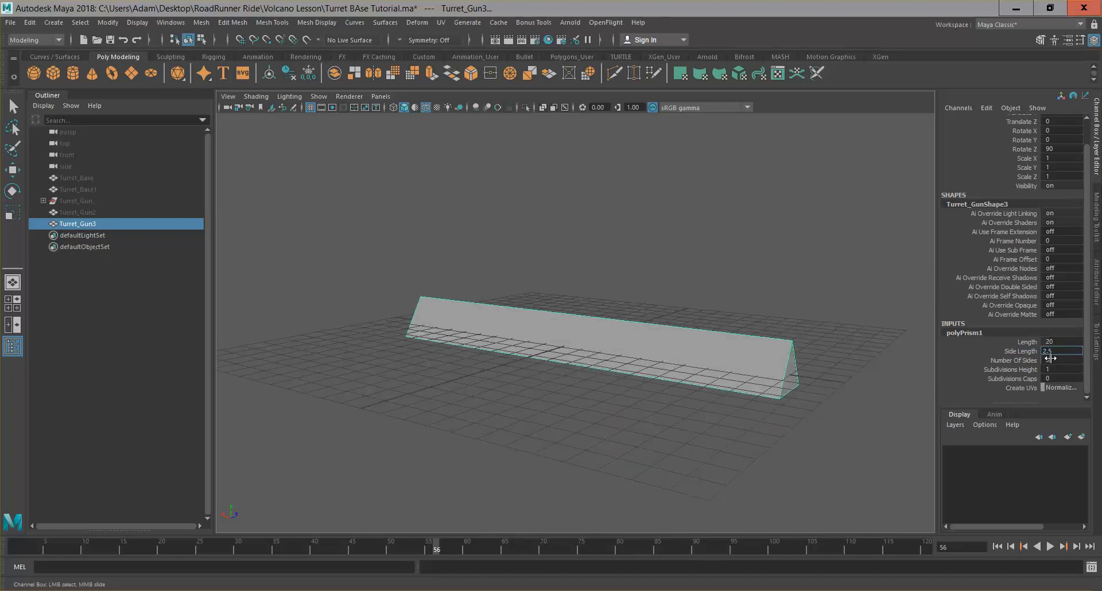
type("2")
key("Return")
mouse_move(755, 248)
left_mouse_down("alt")
mouse_move(679, 247)
mouse_move(760, 256)
left_mouse_up("alt")
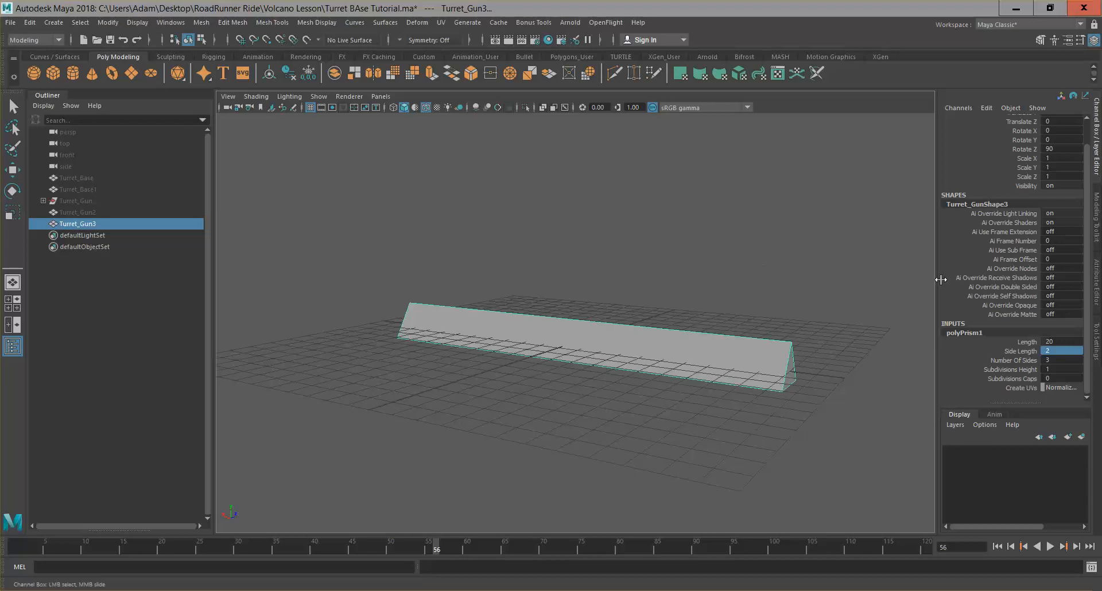
left_click(1005, 361)
mouse_move(742, 283)
middle_mouse_down()
mouse_move(769, 290)
mouse_move(688, 282)
mouse_move(732, 287)
middle_mouse_up()
left_click(1010, 370)
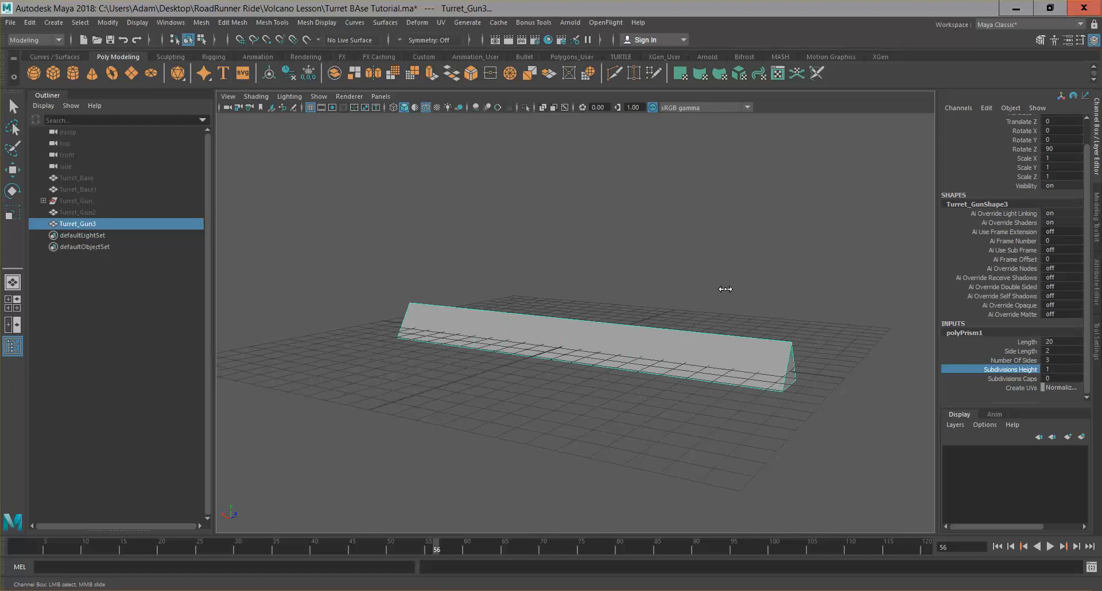
Set the prism's cap subdivisions to 2 and check its triangular end face up close.
left_click(1004, 379)
mouse_move(789, 312)
middle_mouse_down()
mouse_move(801, 297)
mouse_move(789, 298)
mouse_move(808, 302)
middle_mouse_up()
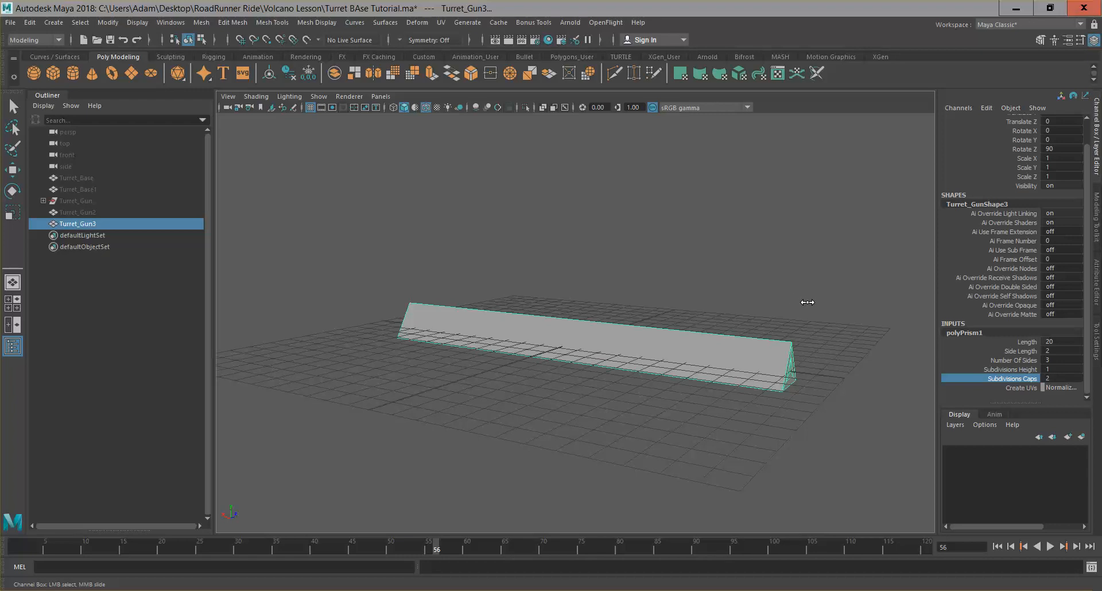
left_click_drag(829, 404, 764, 398, "alt")
key("super")
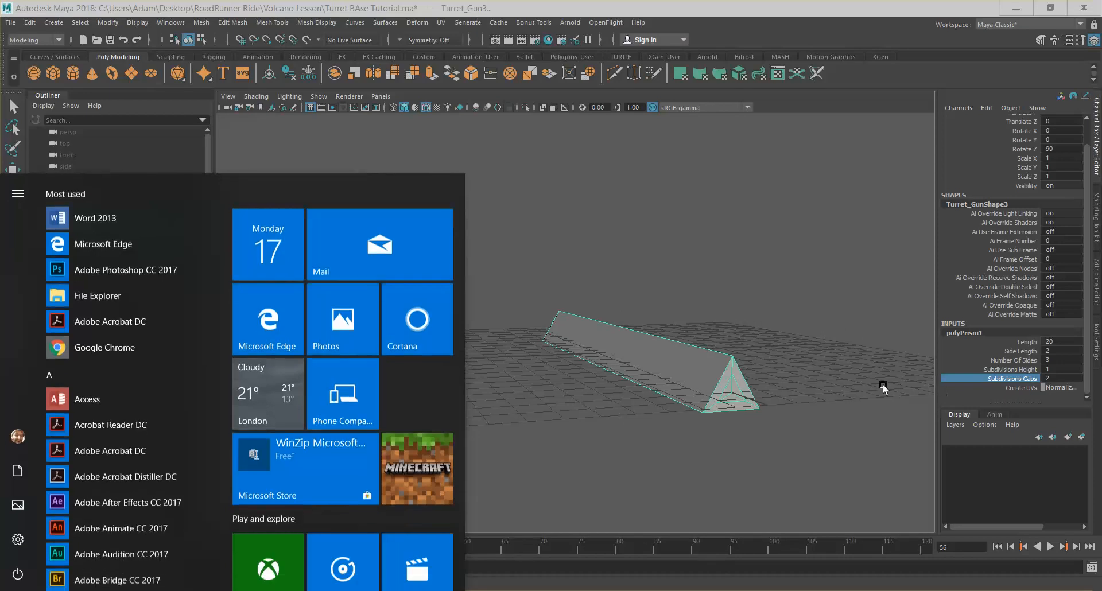
key("super")
scroll(822, 388, "up", 2)
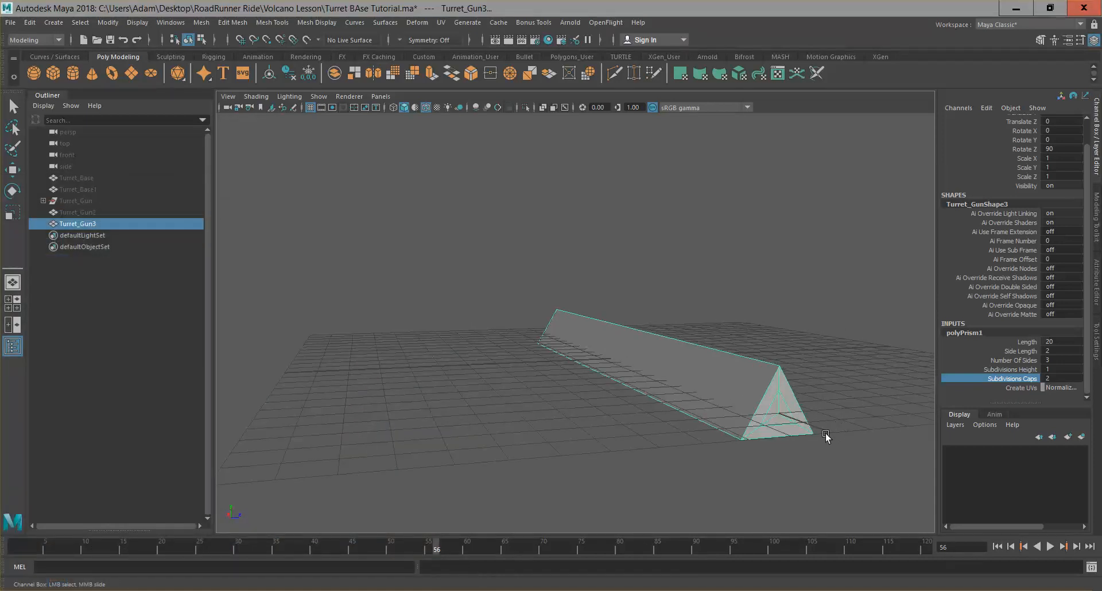
Move the whole prism straight up until its Translate Y is about 1.86.
left_click_drag(820, 436, 830, 435, "alt")
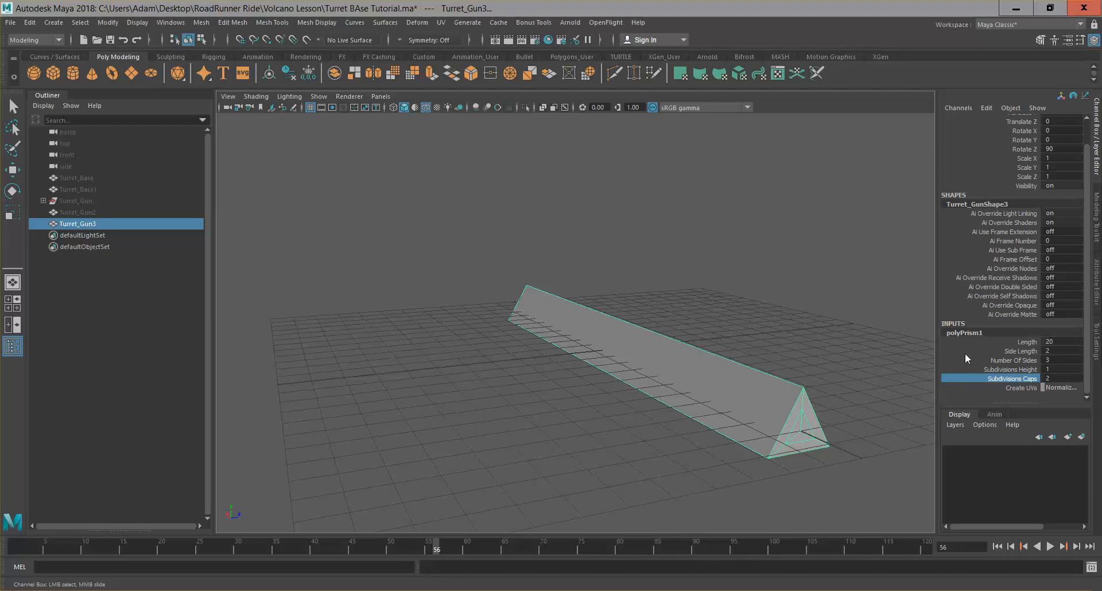
left_click_drag(728, 365, 730, 375, "alt")
key("w")
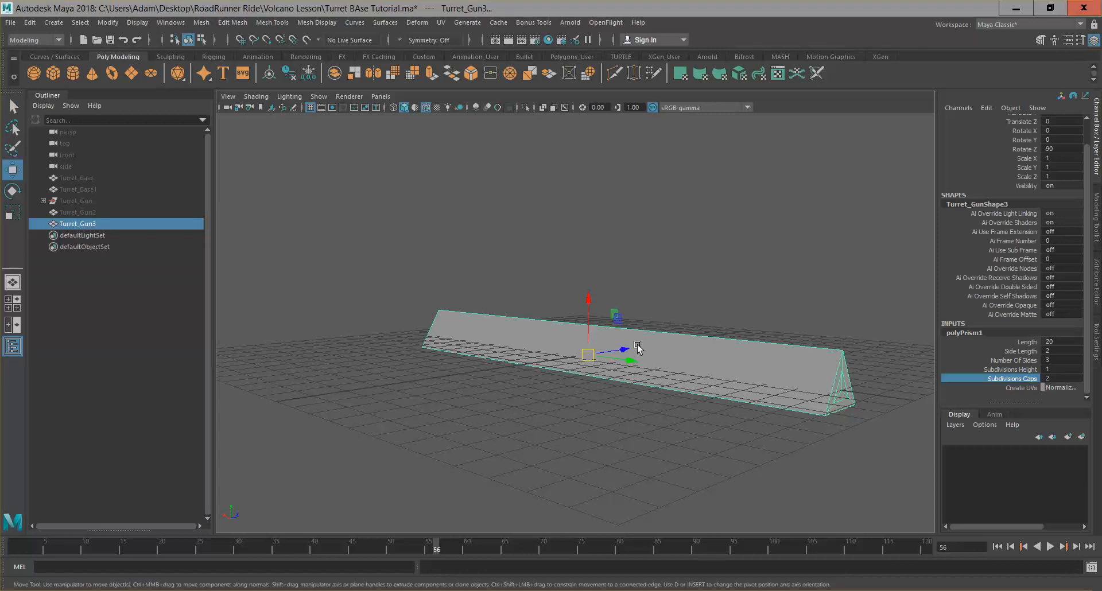
key("e")
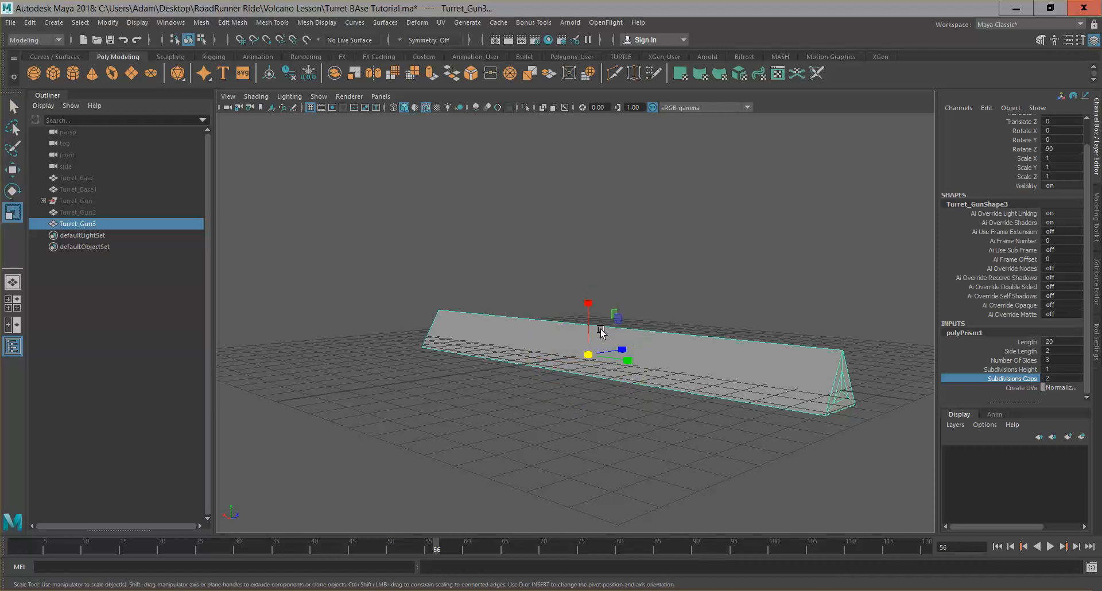
key("w")
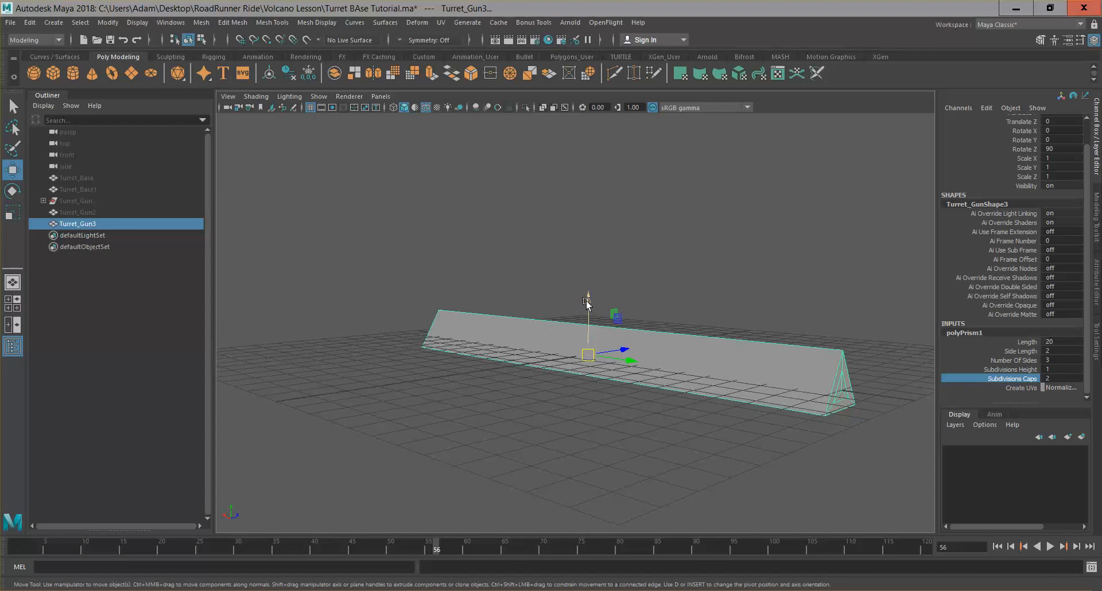
left_click_drag(588, 299, 588, 253)
Extrude the prism's bottom face straight down to form a shallow rectangular base, and return to object mode.
left_click_drag(614, 330, 548, 313, "alt")
mouse_move(561, 320)
right_mouse_down()
mouse_move(565, 244)
mouse_move(570, 310)
right_mouse_up()
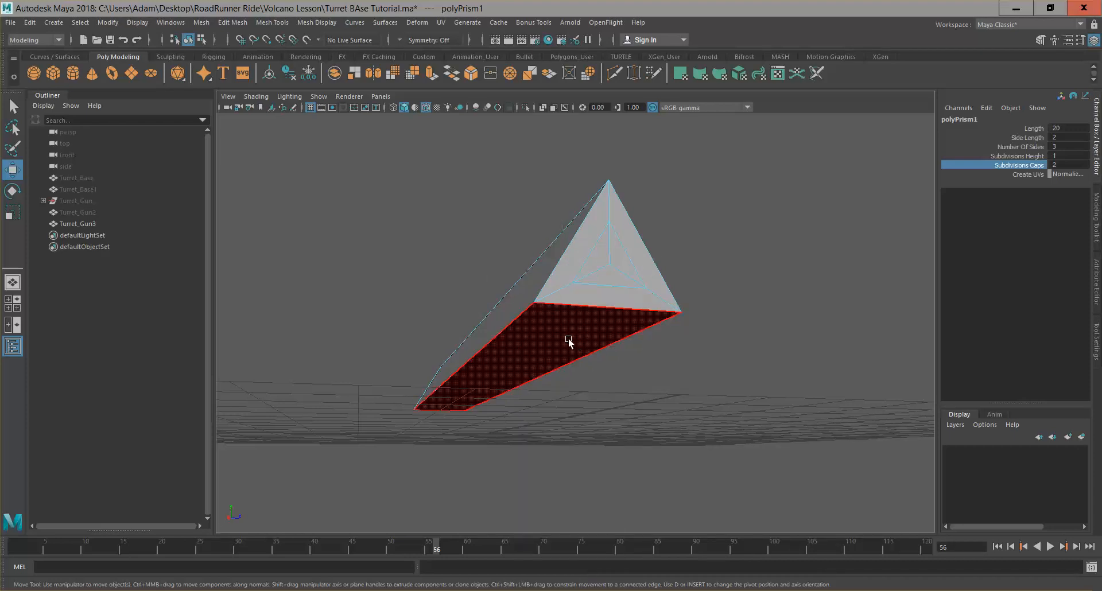
left_click(568, 341)
left_click_drag(737, 410, 750, 410, "alt")
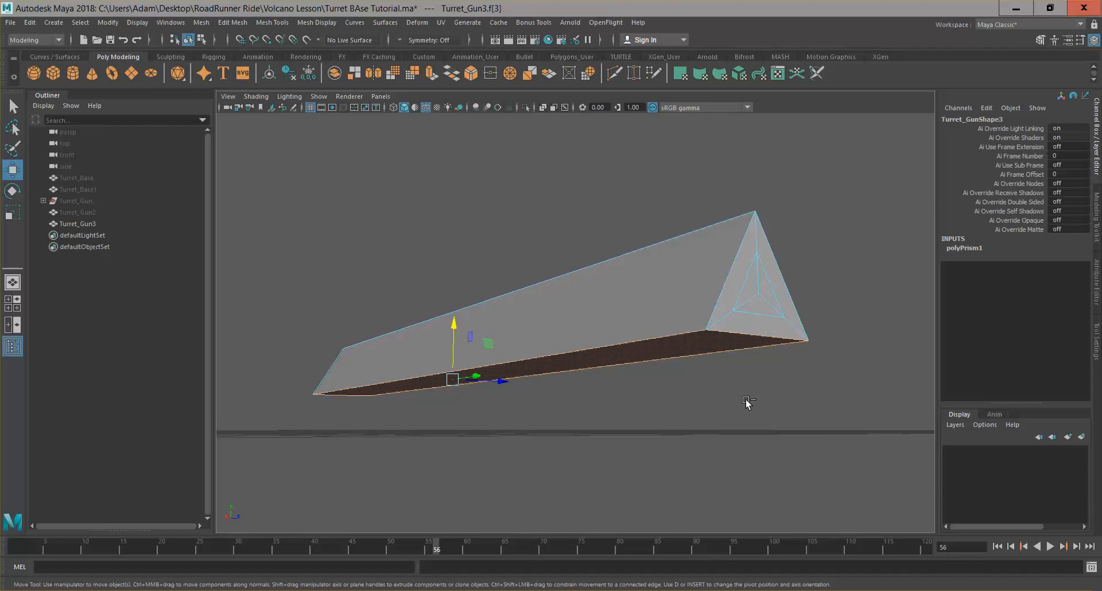
left_click(257, 24)
mouse_move(232, 22)
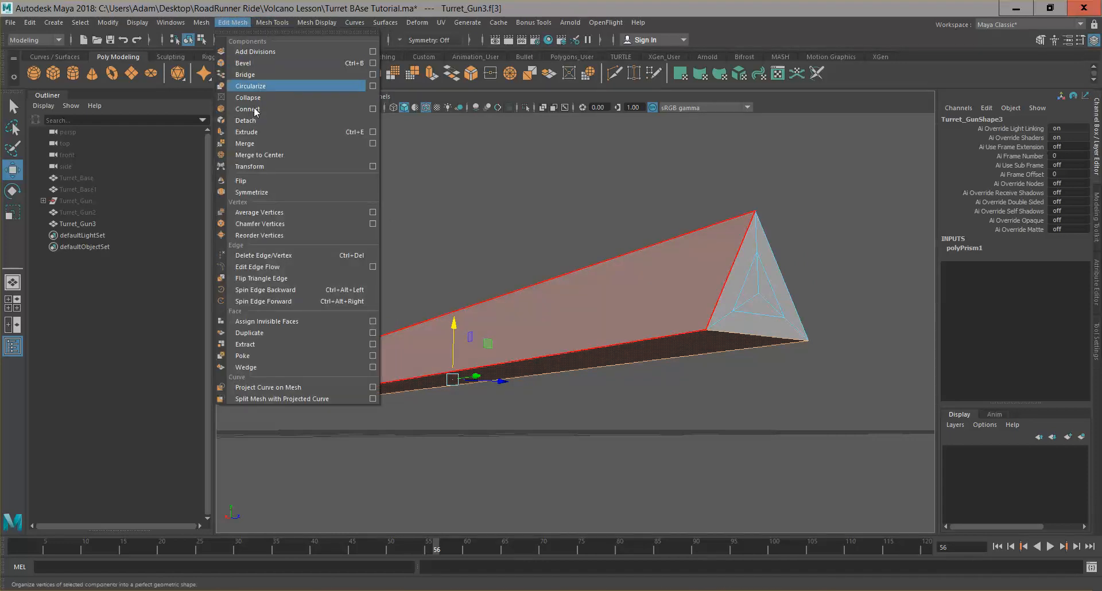
left_click(264, 131)
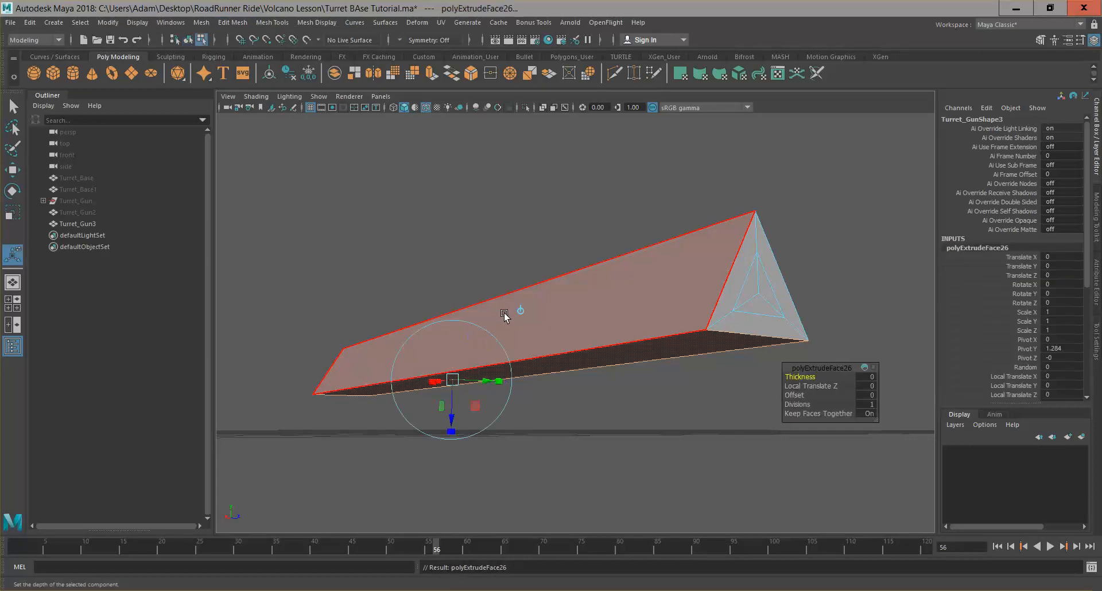
left_click_drag(447, 412, 637, 325)
right_click_drag(634, 276, 684, 273)
left_click_drag(685, 273, 634, 352, "alt")
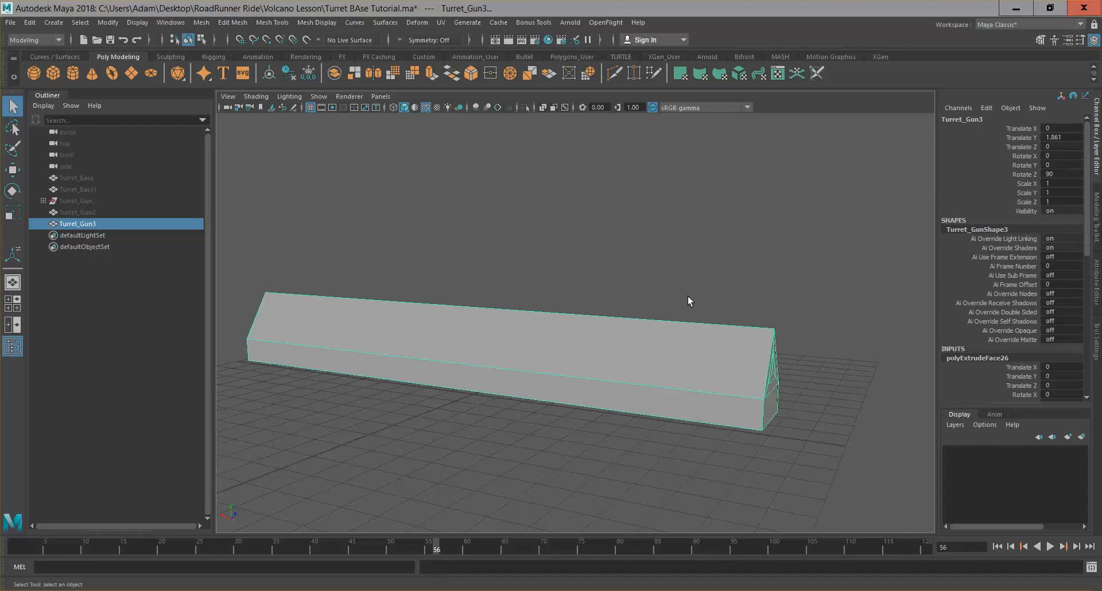
Detach the Mesh Tools commands as a floating window over the outliner and start the Insert Edge Loop tool.
left_click(267, 22)
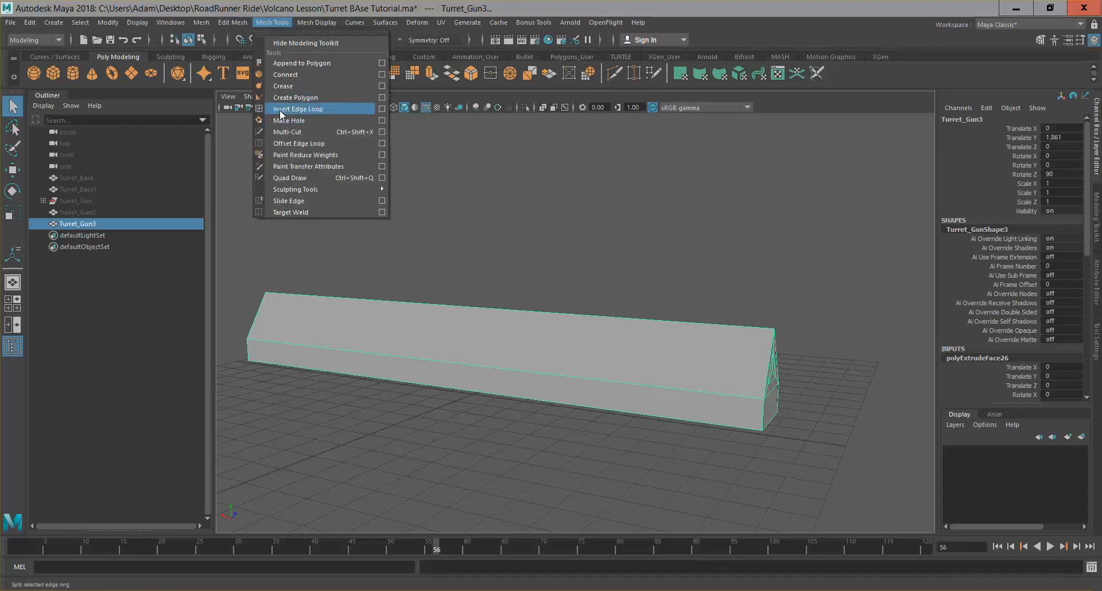
left_click(325, 29)
left_click_drag(356, 36, 155, 250)
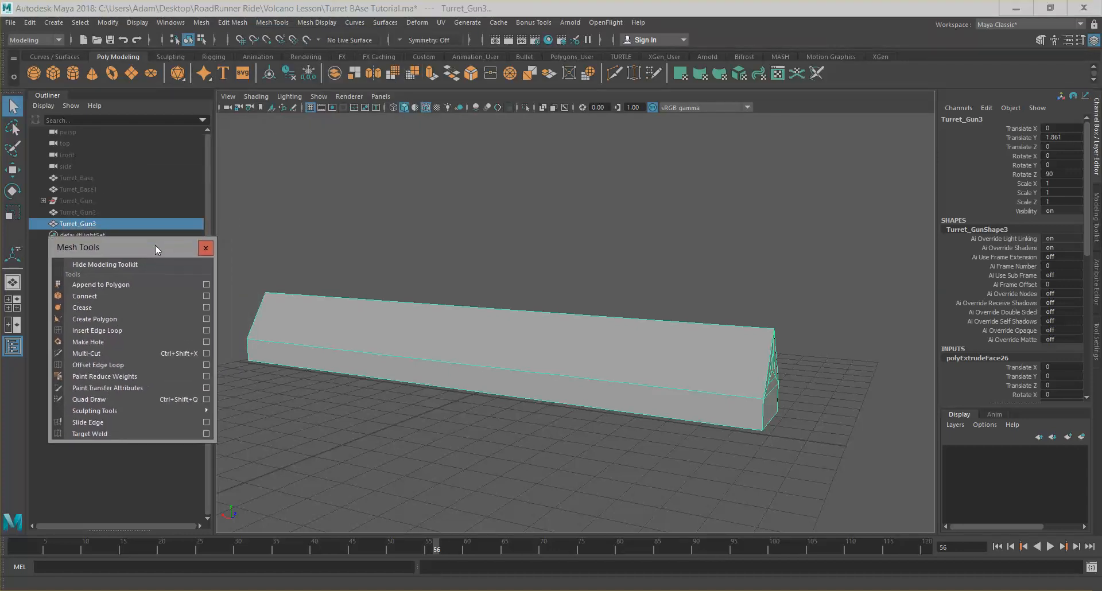
left_click(125, 330)
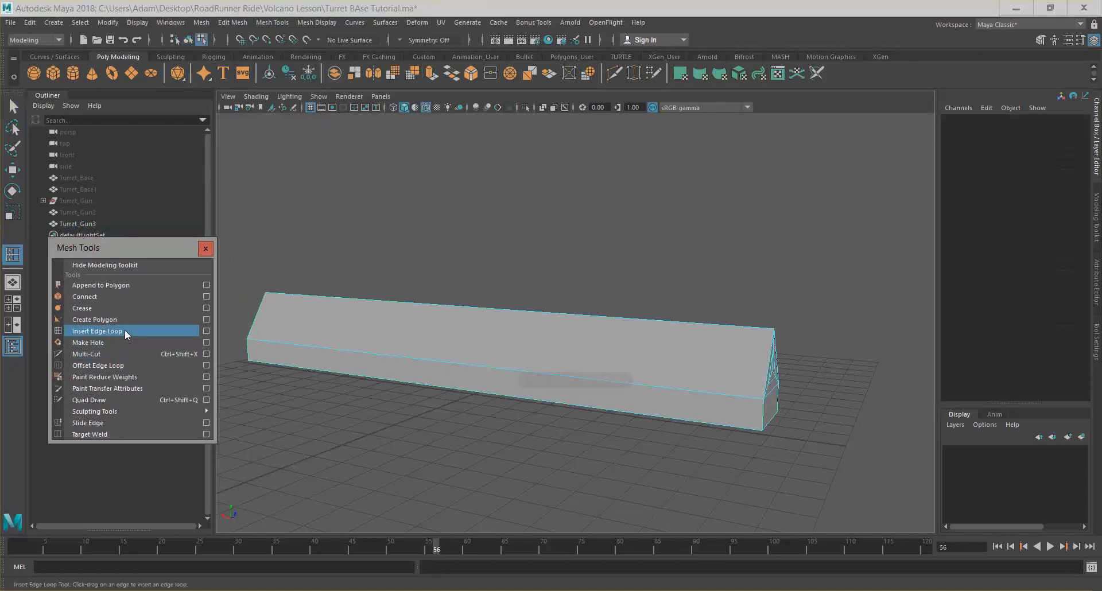
Try inserting edge loops around the gun body from an angled view and undo them.
left_click(425, 365)
mouse_move(348, 356)
left_mouse_down()
mouse_move(330, 352)
mouse_move(368, 353)
left_mouse_up()
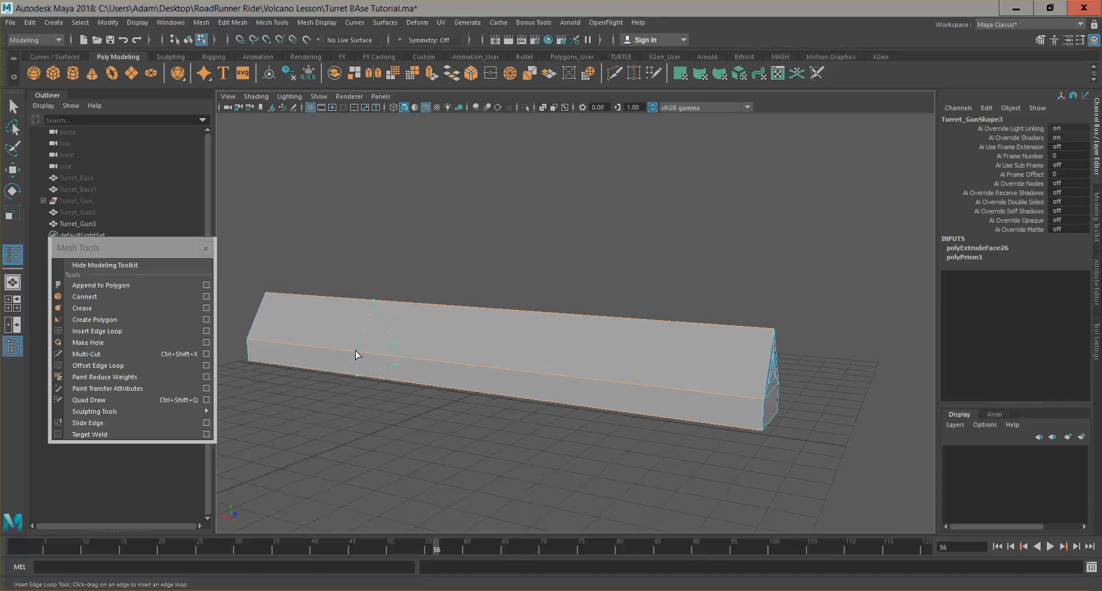
left_click_drag(355, 354, 357, 354)
mouse_move(529, 373)
left_mouse_down()
mouse_move(539, 377)
mouse_move(528, 376)
left_mouse_up()
left_click_drag(699, 394, 740, 322, "alt")
key("ctrl+z")
key("ctrl+z")
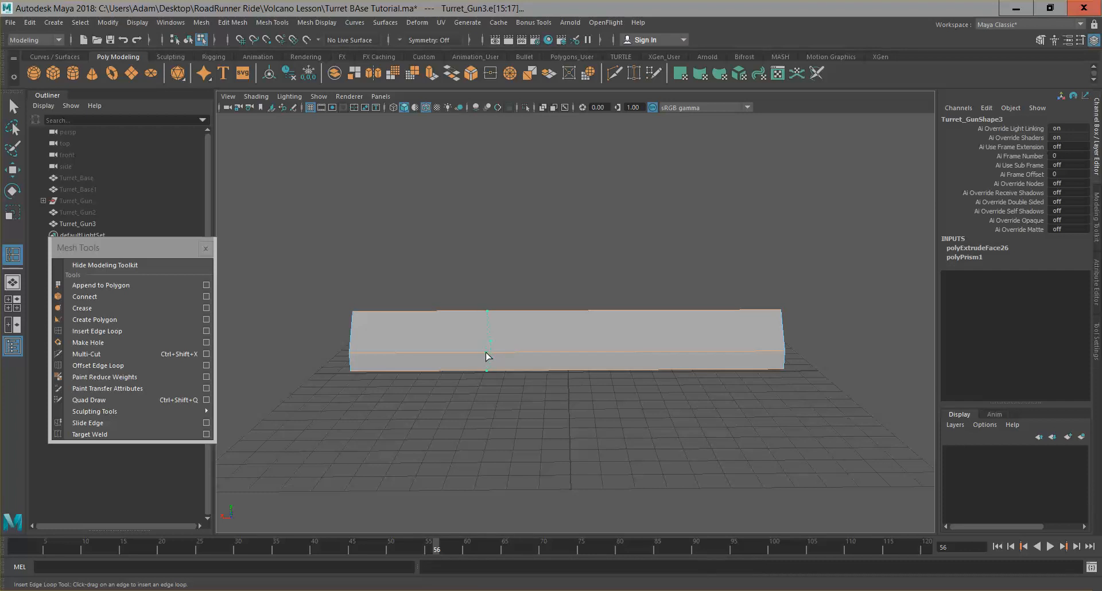
Insert two edge loops around the gun body at about one third and two thirds of its length, and leave the tool.
left_click(486, 357)
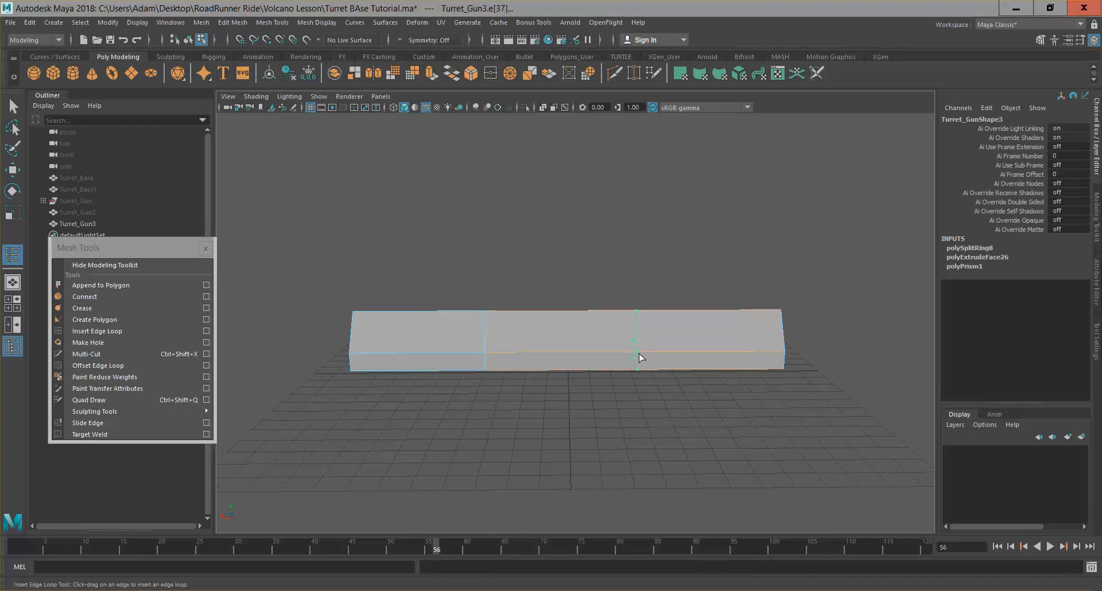
left_click(641, 356)
left_click_drag(620, 450, 576, 430, "alt")
left_click_drag(499, 351, 475, 354, "alt")
left_click_drag(585, 419, 519, 409, "alt")
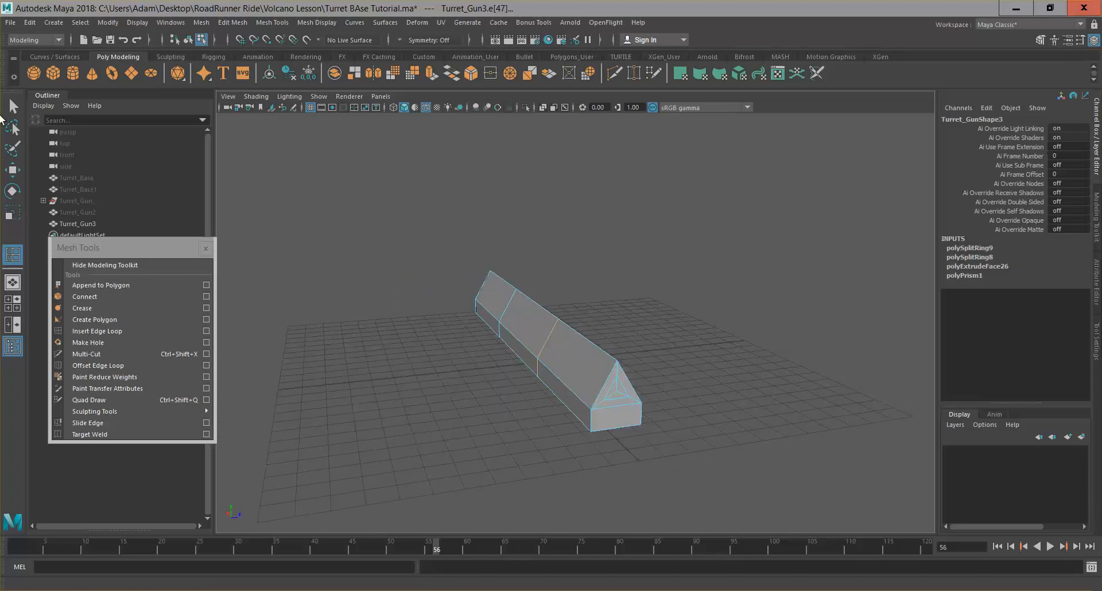
left_click(12, 107)
scroll(457, 316, "up", 5)
left_click(731, 366)
scroll(739, 442, "down", 5)
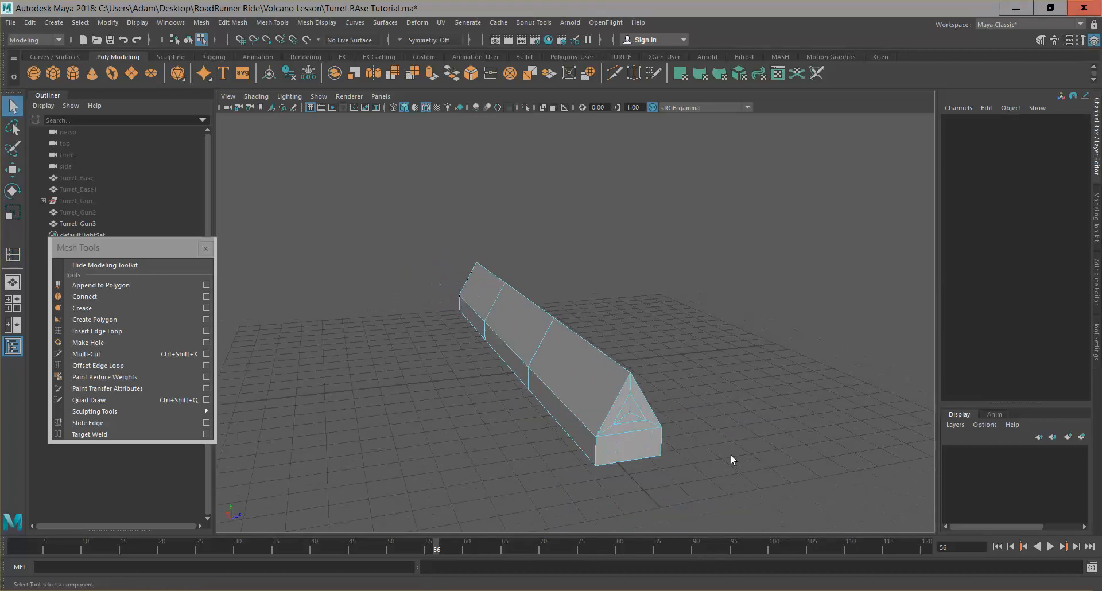
Extrude the three inner triangle faces of the front end cap inward by about 3.2 units.
left_click_drag(739, 442, 701, 433, "alt")
right_click(601, 314)
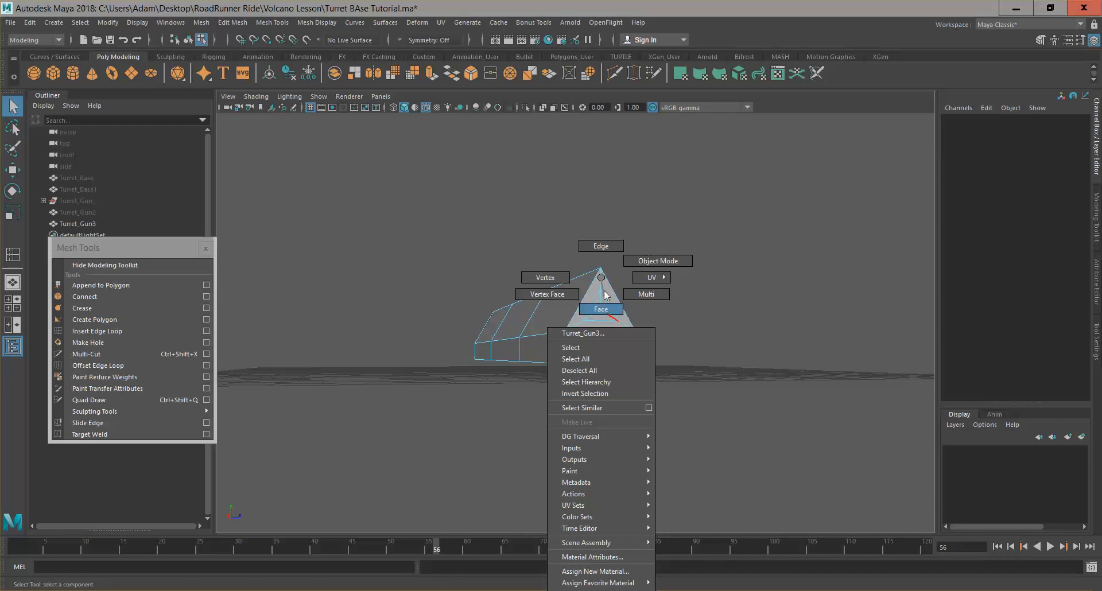
left_click(601, 309)
left_click(596, 314)
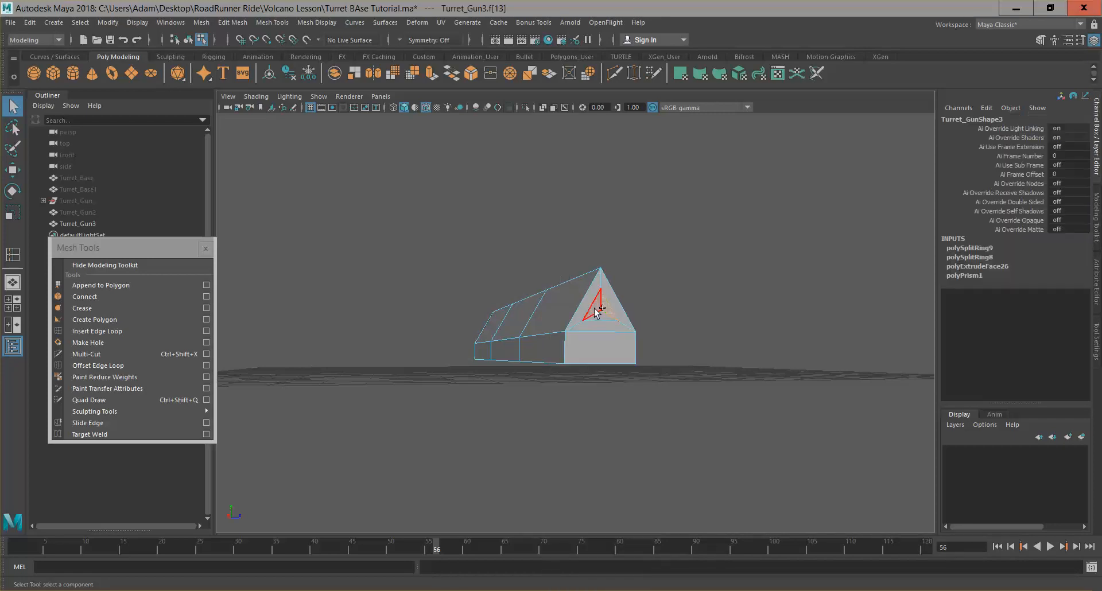
left_click(600, 319, "shift")
left_click_drag(724, 331, 694, 337, "alt")
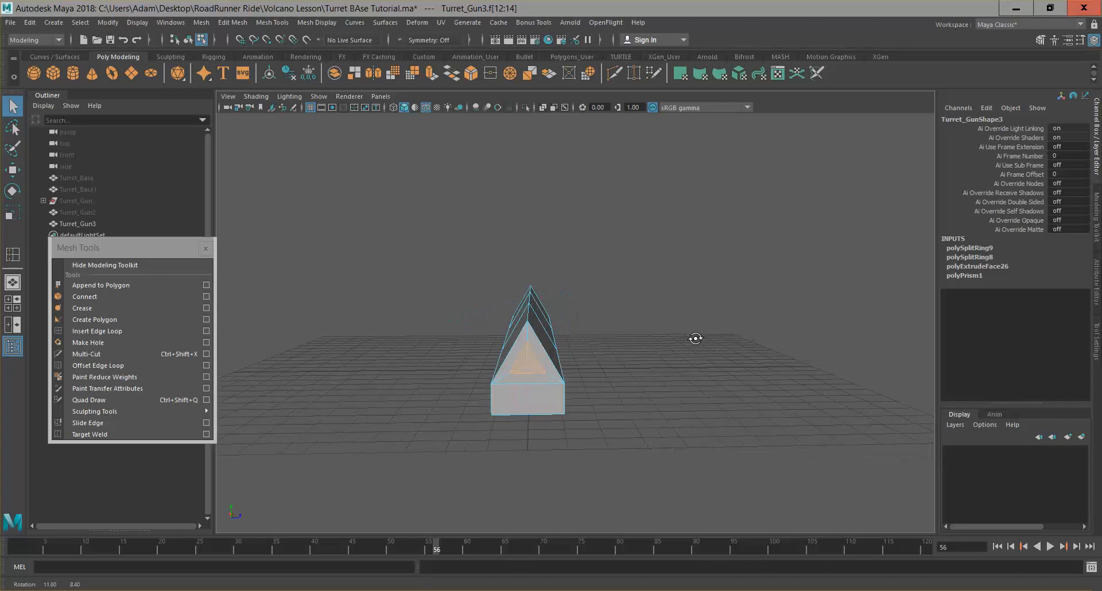
scroll(703, 337, "up", 5)
scroll(704, 335, "down", 6)
key("ctrl+e")
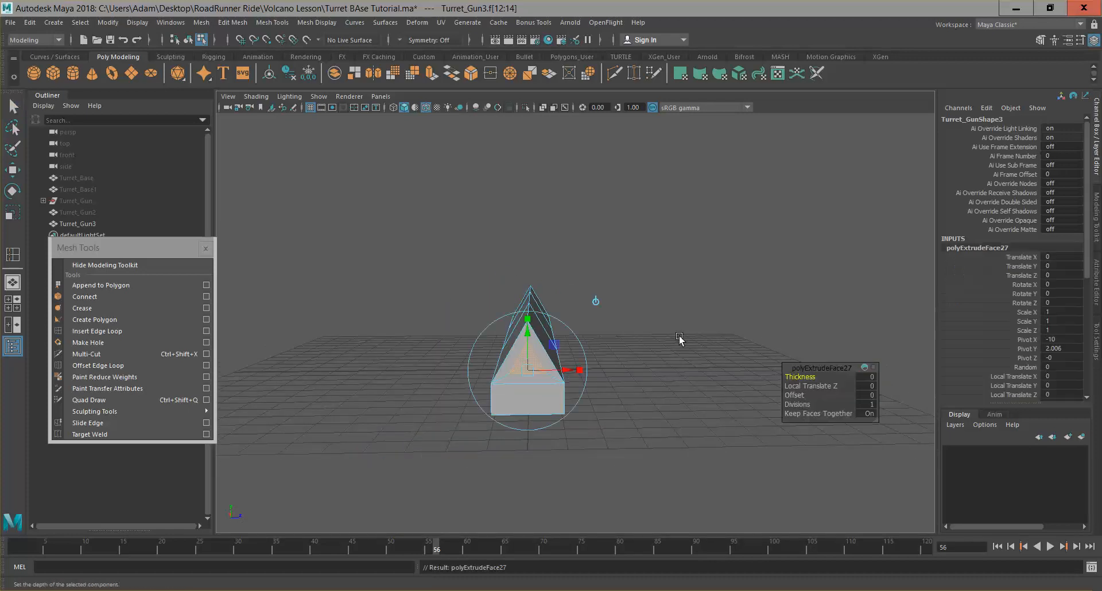
left_click_drag(625, 425, 522, 303, "alt")
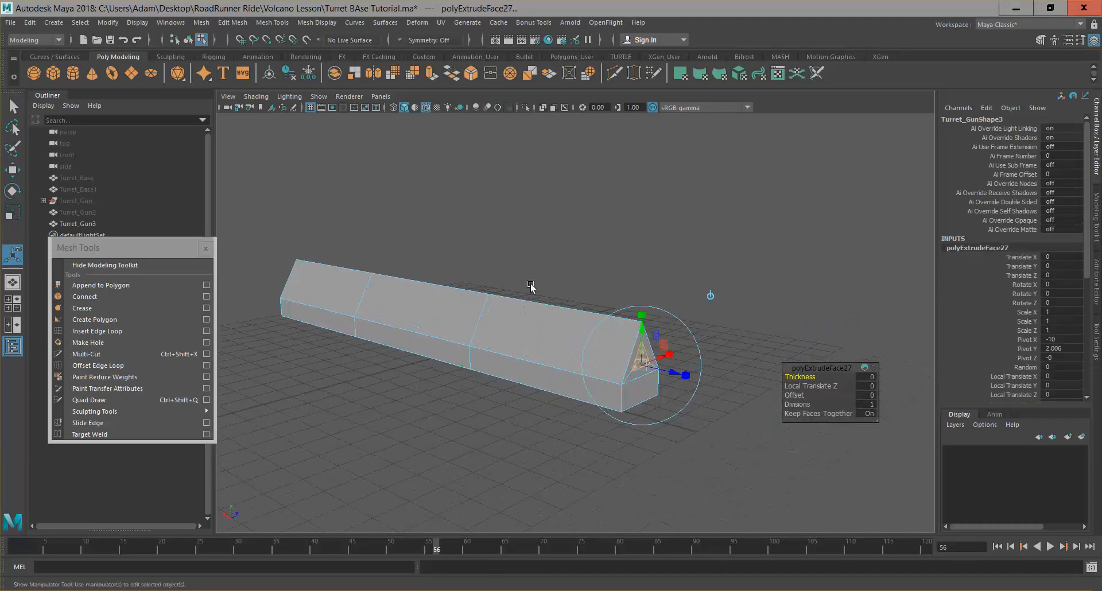
left_click_drag(676, 372, 491, 197)
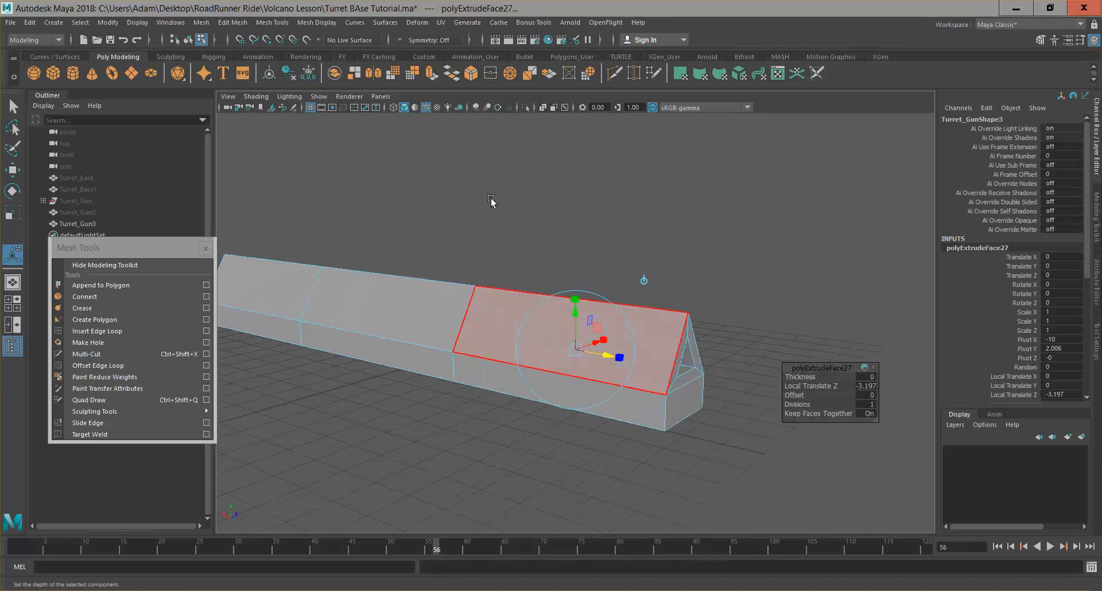
Deepen the cap recess in wireframe to a Local Translate Z of about -6.5, near the closest edge loop, and return to object mode.
left_click(391, 106)
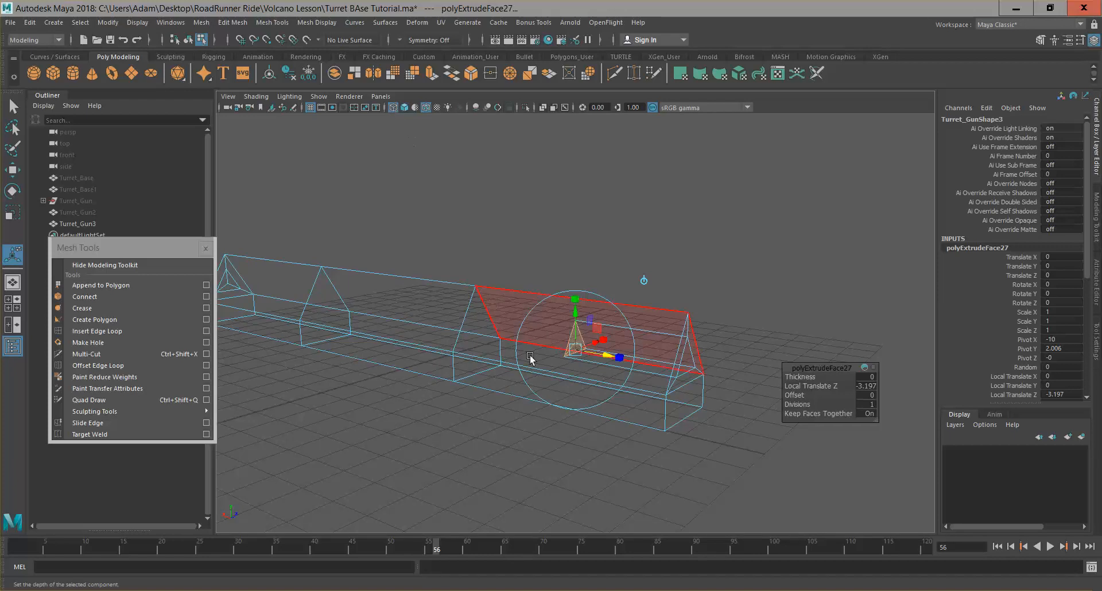
left_click_drag(528, 448, 558, 457, "alt")
left_click_drag(663, 366, 605, 325)
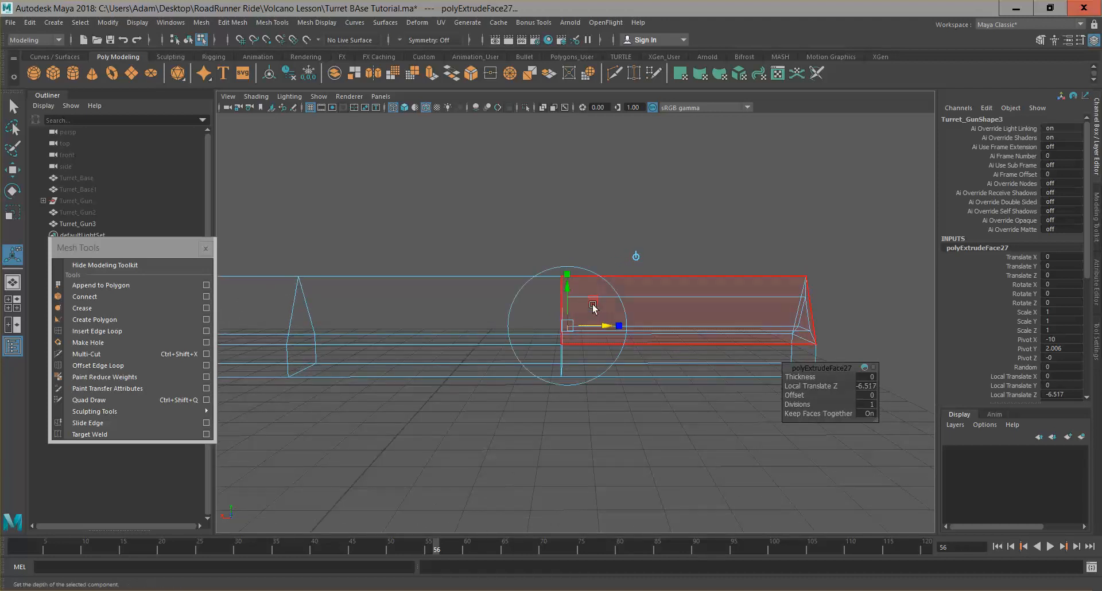
scroll(516, 299, "up", 3)
scroll(615, 379, "down", 2)
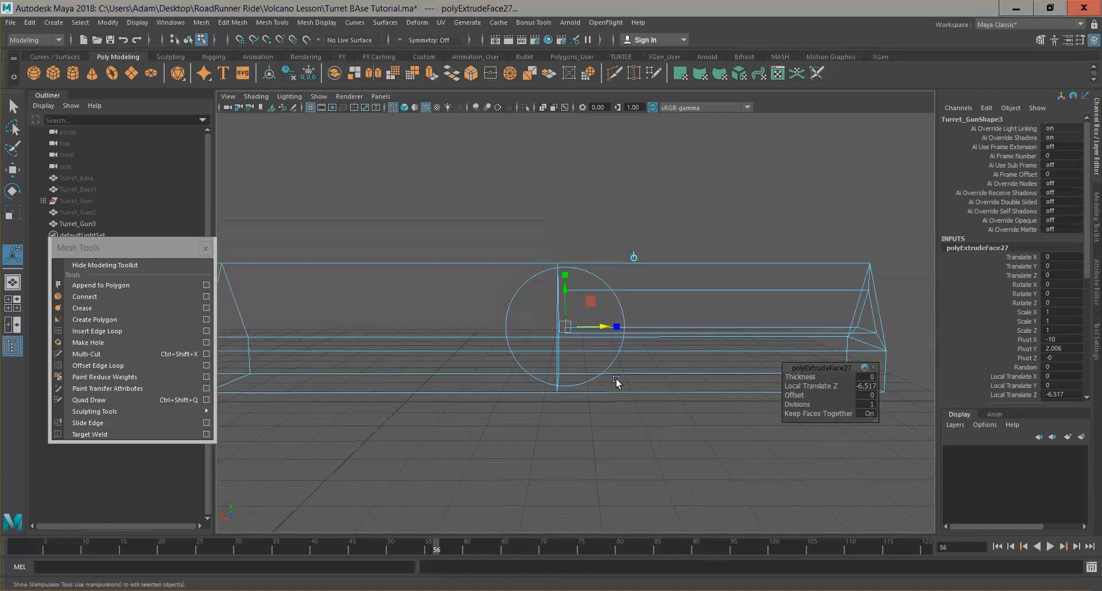
left_click(671, 464)
right_click(650, 331)
right_click_drag(650, 331, 694, 260)
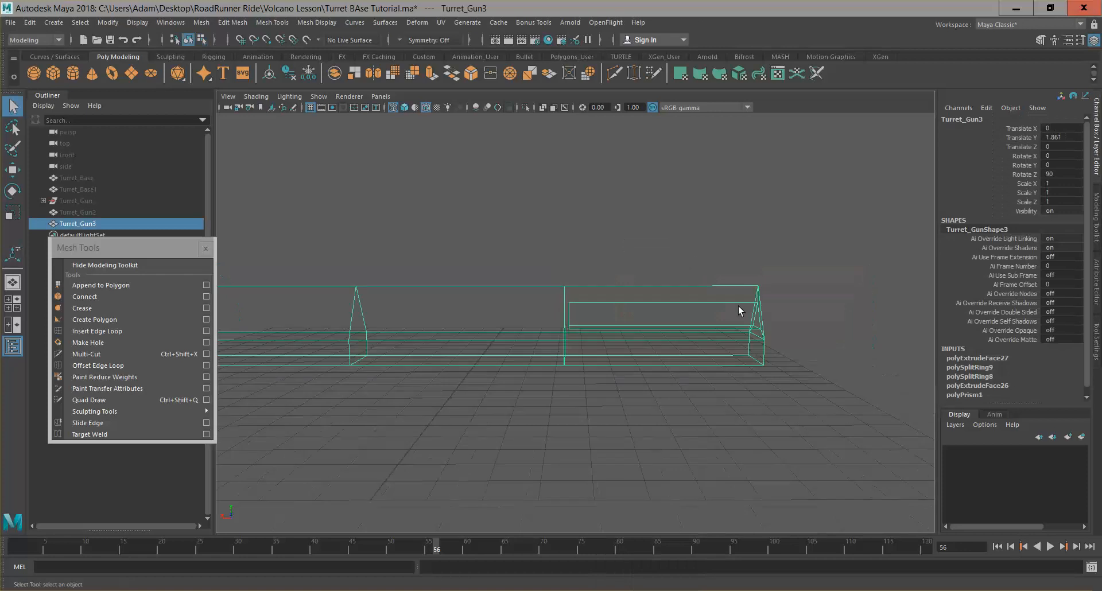
Compare the gun in wireframe and shaded display to check the recess inside, ending in shaded display.
left_click(404, 107)
left_click_drag(514, 216, 477, 223, "alt")
key("4")
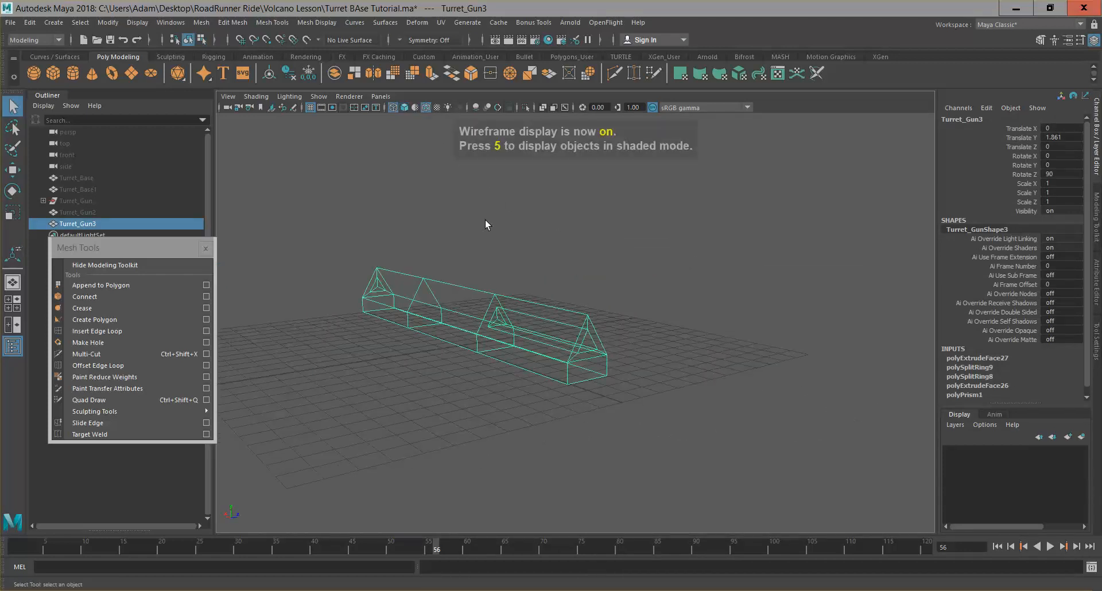
key("6")
key("5")
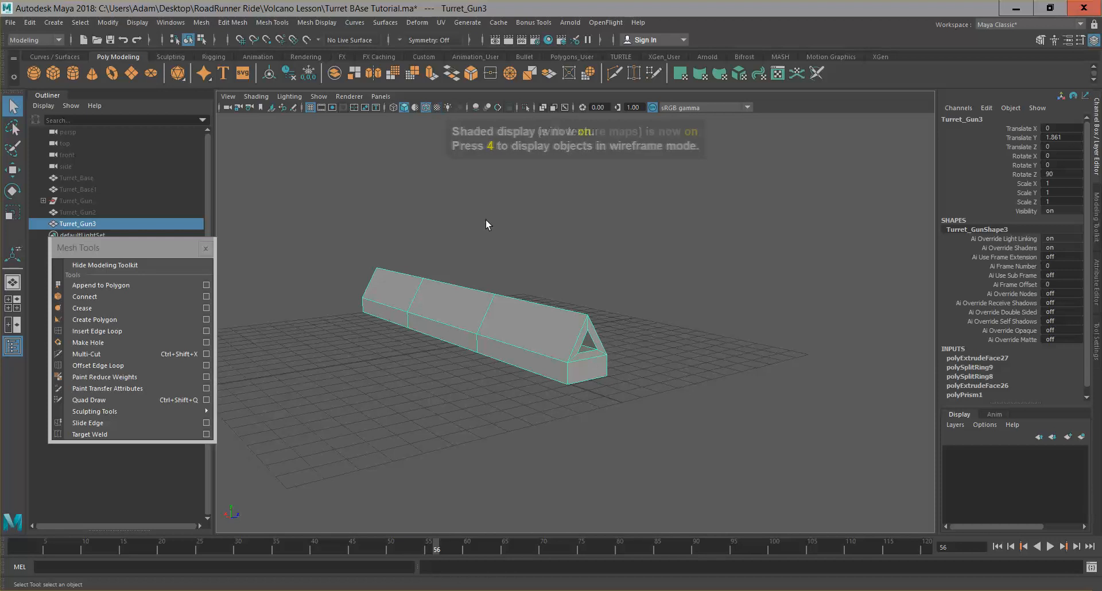
key("4")
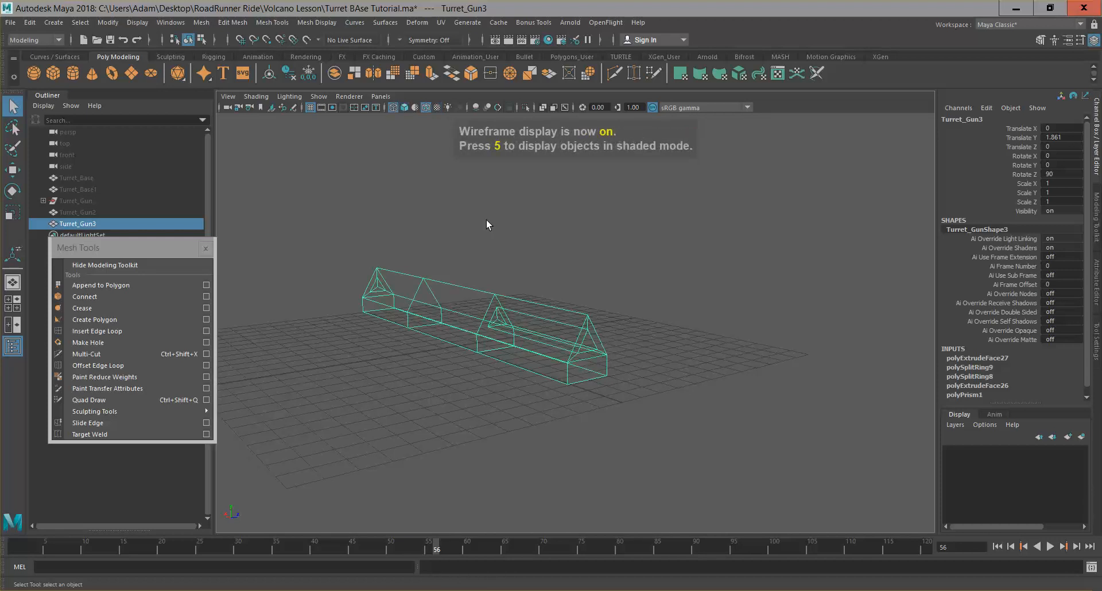
key("5")
key("6")
key("4")
key("5")
key("6")
key("5")
key("4")
key("5")
Deselect the gun and inspect its side faces and segments from several angles.
left_click(649, 360)
mouse_move(649, 360)
left_mouse_down("alt")
mouse_move(597, 364)
mouse_move(591, 352)
mouse_move(642, 347)
left_mouse_up("alt")
scroll(655, 333, "up", 3)
left_click_drag(582, 372, 605, 366, "alt")
middle_click_drag(605, 366, 622, 372, "alt")
scroll(622, 373, "down", 3)
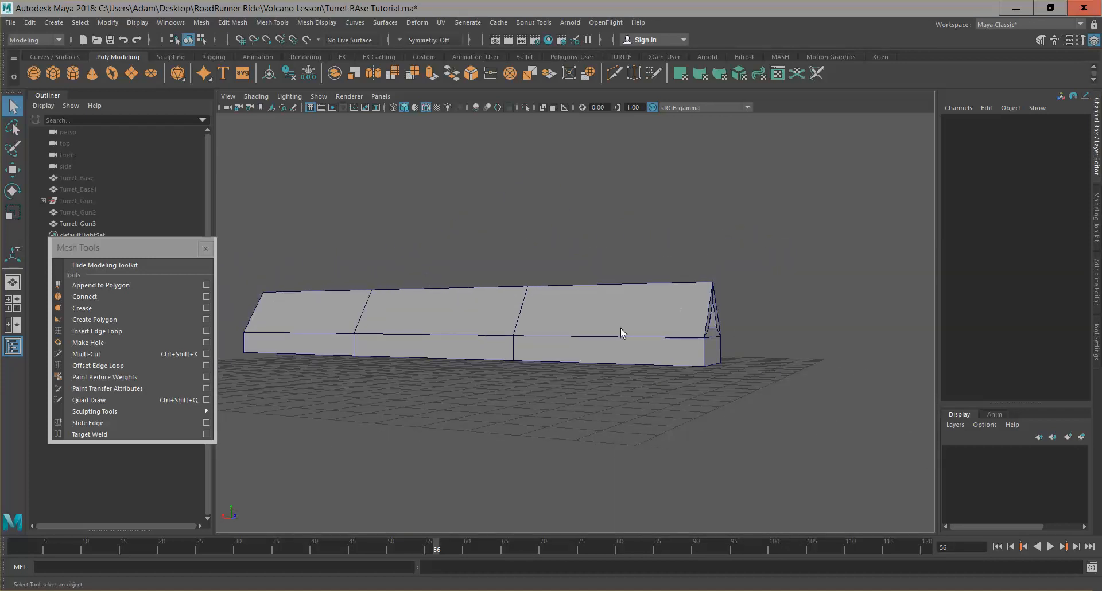
left_click_drag(620, 328, 655, 336, "alt")
middle_click_drag(573, 312, 645, 311, "alt")
scroll(645, 311, "up", 2)
mouse_move(645, 311)
left_mouse_down("alt")
mouse_move(665, 315)
mouse_move(651, 319)
left_mouse_up("alt")
middle_click_drag(651, 318, 720, 296, "alt")
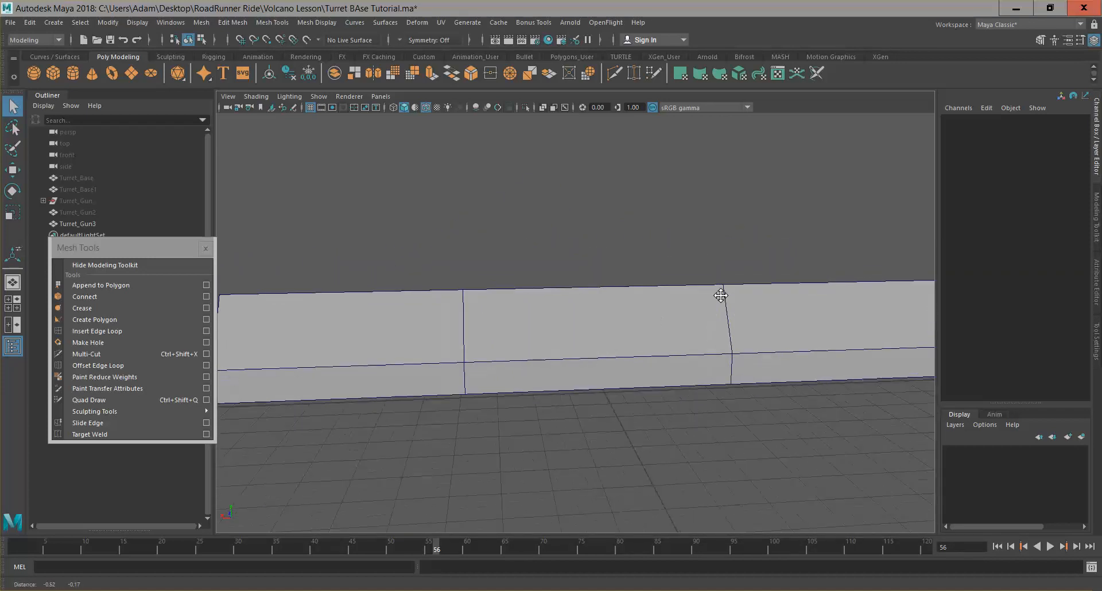
scroll(712, 296, "down", 3)
mouse_move(712, 295)
left_mouse_down("alt")
mouse_move(696, 312)
mouse_move(714, 325)
mouse_move(722, 314)
left_mouse_up("alt")
Select the middle and front sloped faces on one side of the gun in face mode.
right_click_drag(746, 317, 745, 309)
left_click(657, 328)
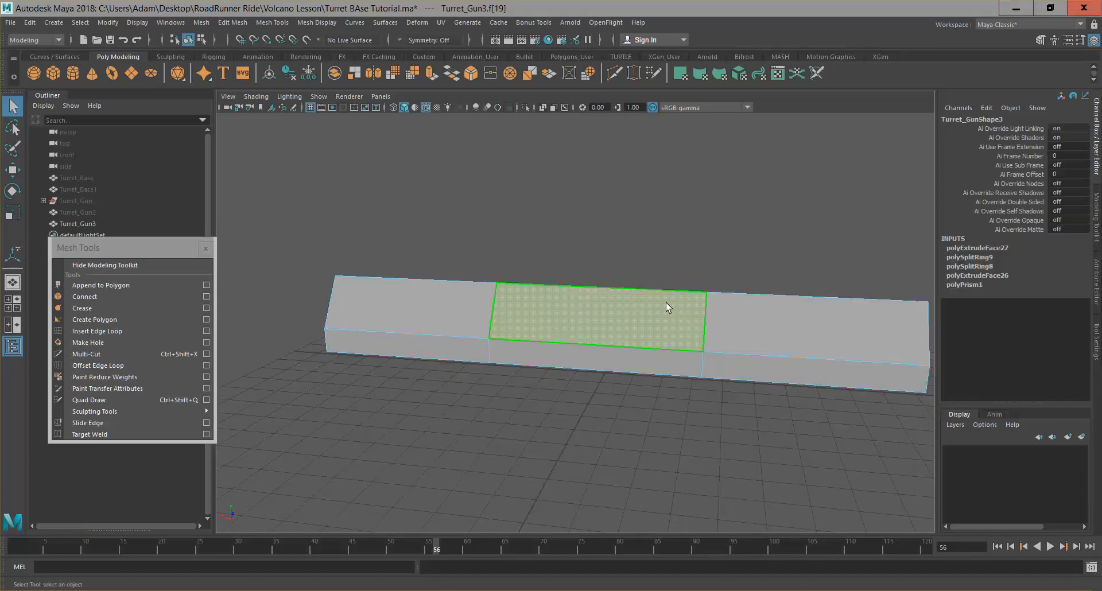
left_click(727, 324, "shift")
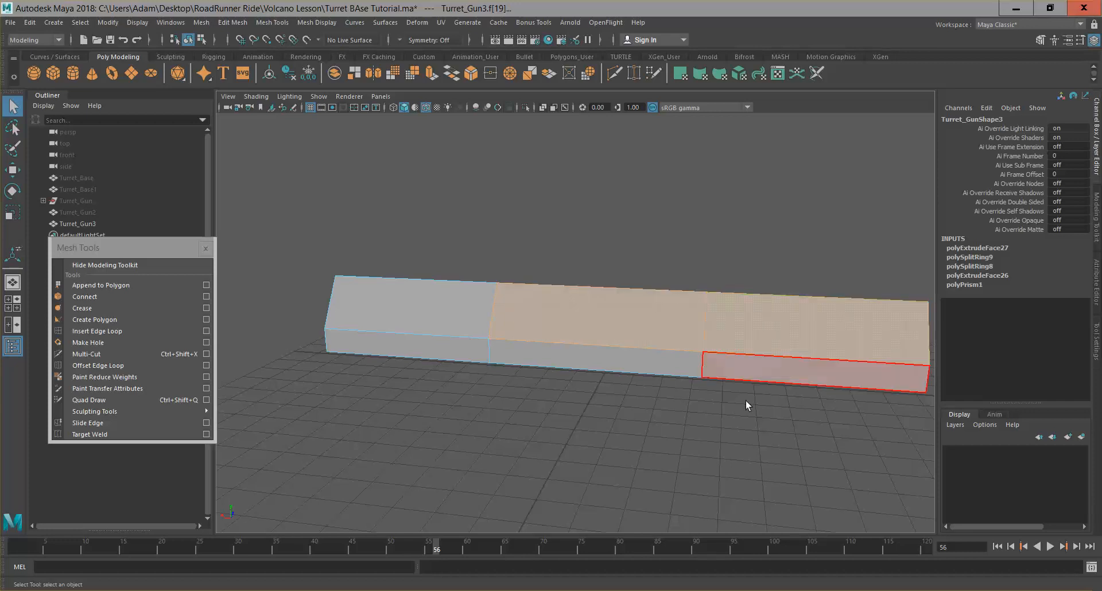
left_click_drag(729, 401, 572, 329, "alt")
left_click(480, 308, "shift")
key("ctrl+e")
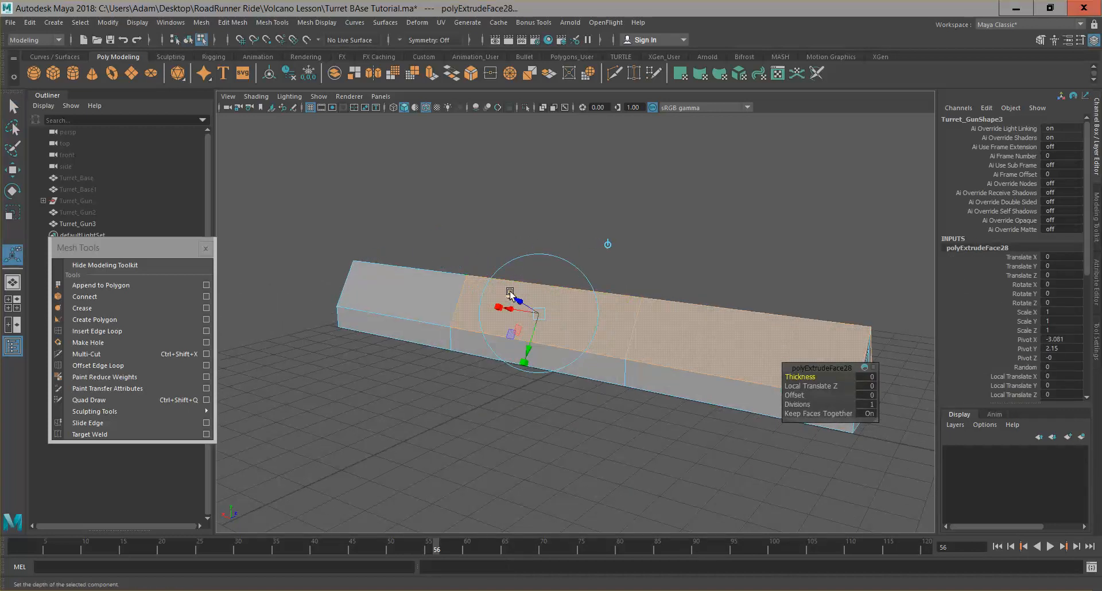
left_click_drag(512, 295, 519, 316)
key("ctrl+z")
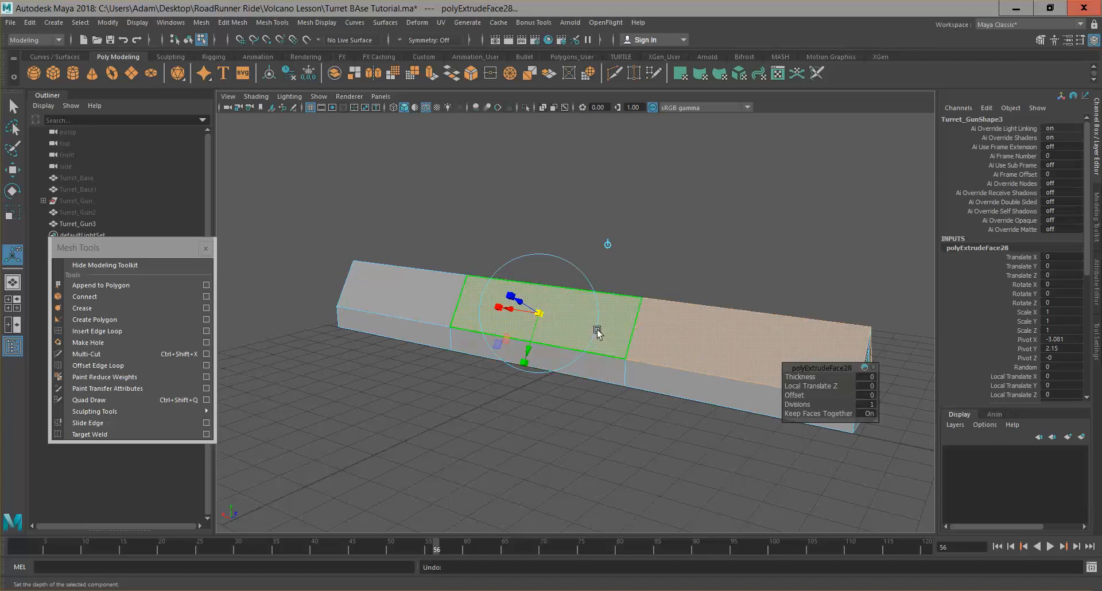
left_click_drag(565, 418, 683, 419, "alt")
key("ctrl+z")
key("ctrl+z")
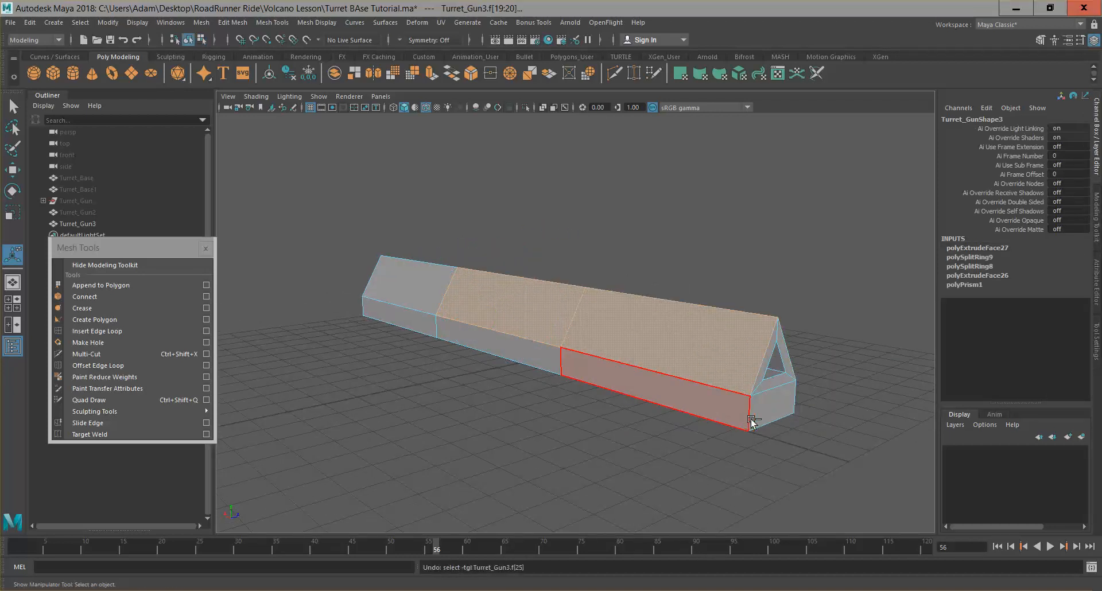
Extrude the two sloped side faces together and scale the new faces inward in length and height to form an inset border.
left_click_drag(746, 426, 716, 429, "alt")
left_click_drag(567, 402, 659, 411, "alt")
left_click(654, 413, "shift")
key("ctrl+e")
left_click_drag(654, 338, 602, 328, "alt")
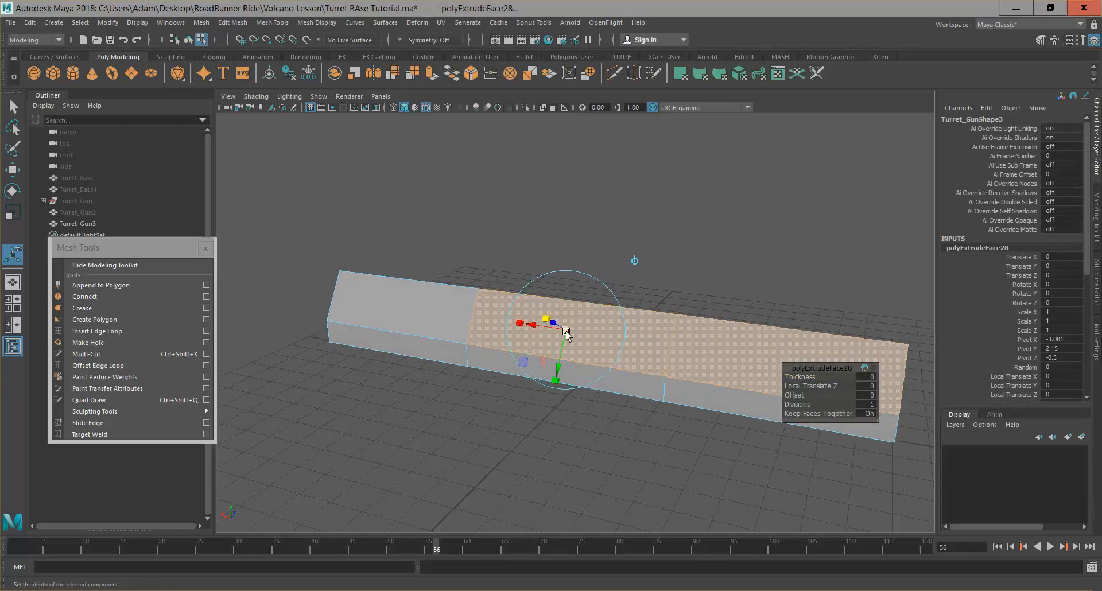
left_click_drag(564, 332, 558, 332)
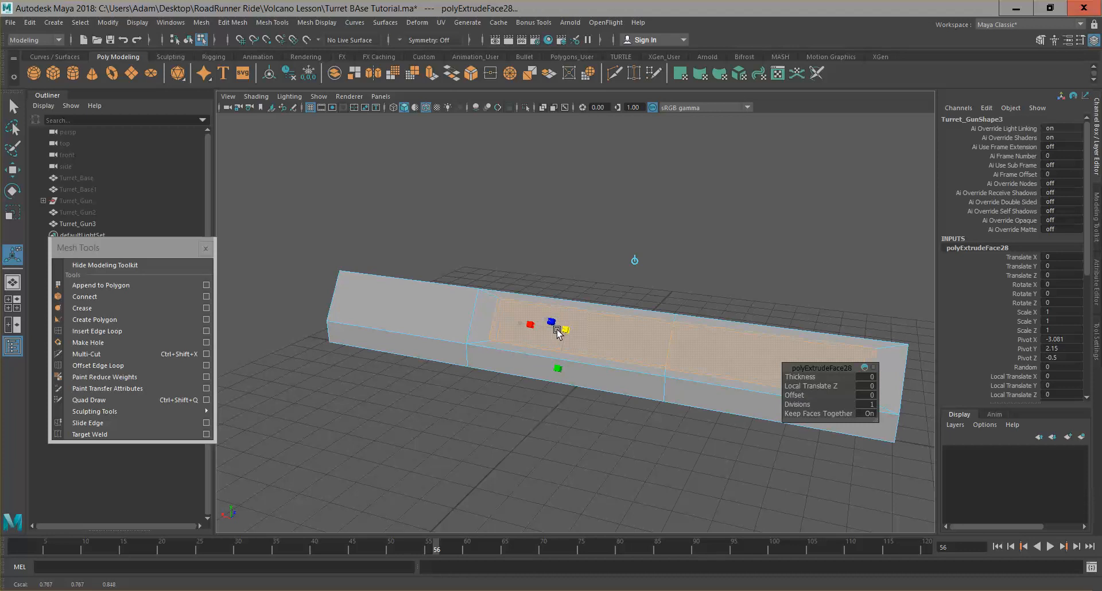
left_click_drag(515, 323, 510, 323)
left_click_drag(560, 373, 554, 370)
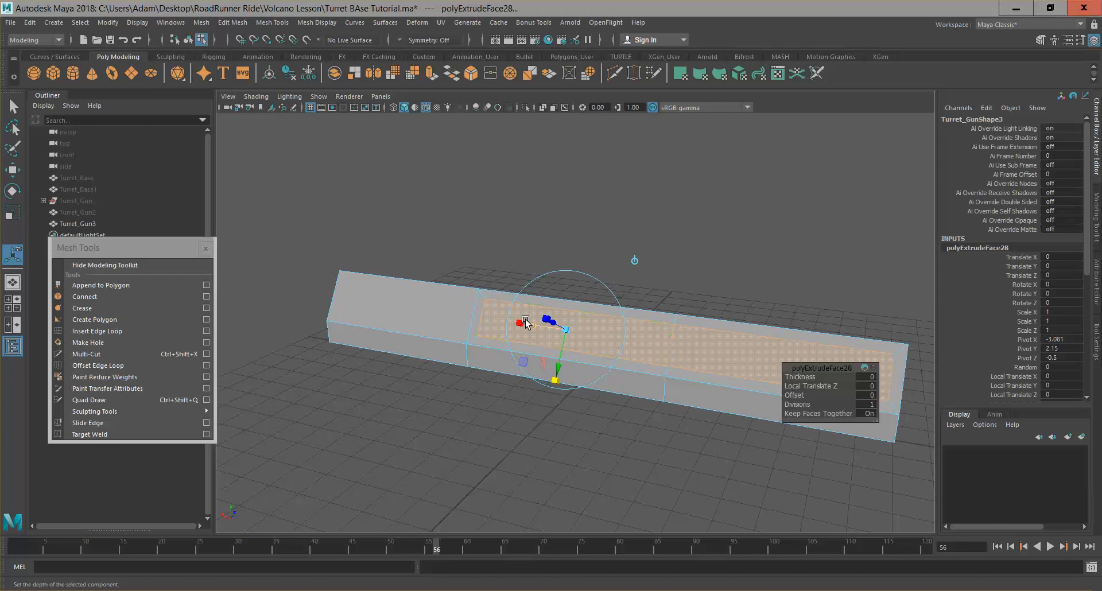
left_click_drag(521, 324, 523, 325)
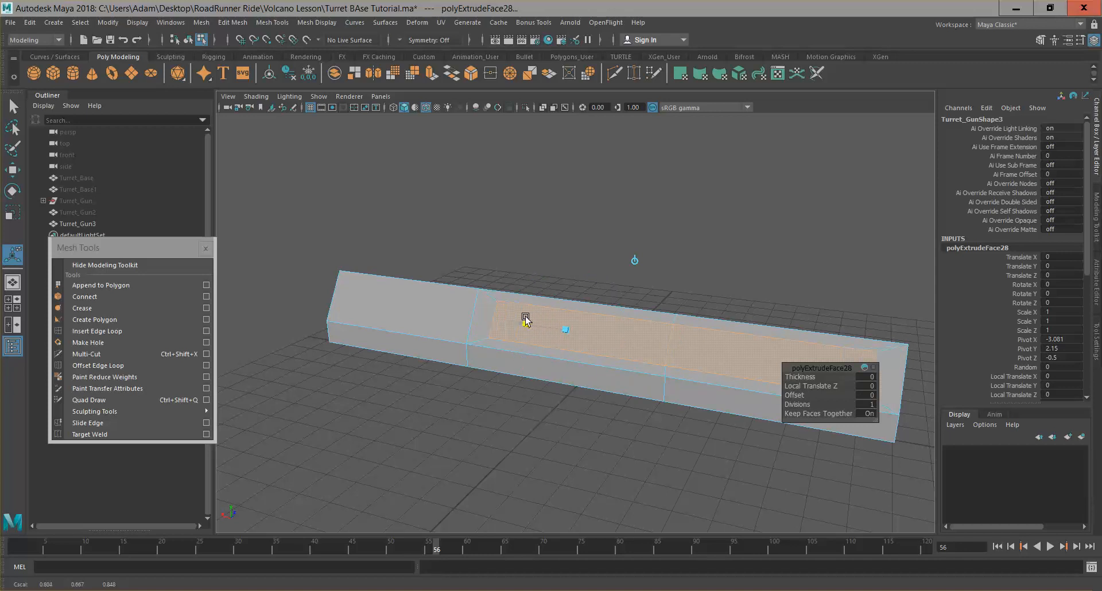
Extrude the inset faces again and push them inward to form a shallow recessed panel inside the gun.
left_click_drag(597, 346, 543, 360, "alt")
key("ctrl+e")
left_click_drag(459, 300, 439, 288)
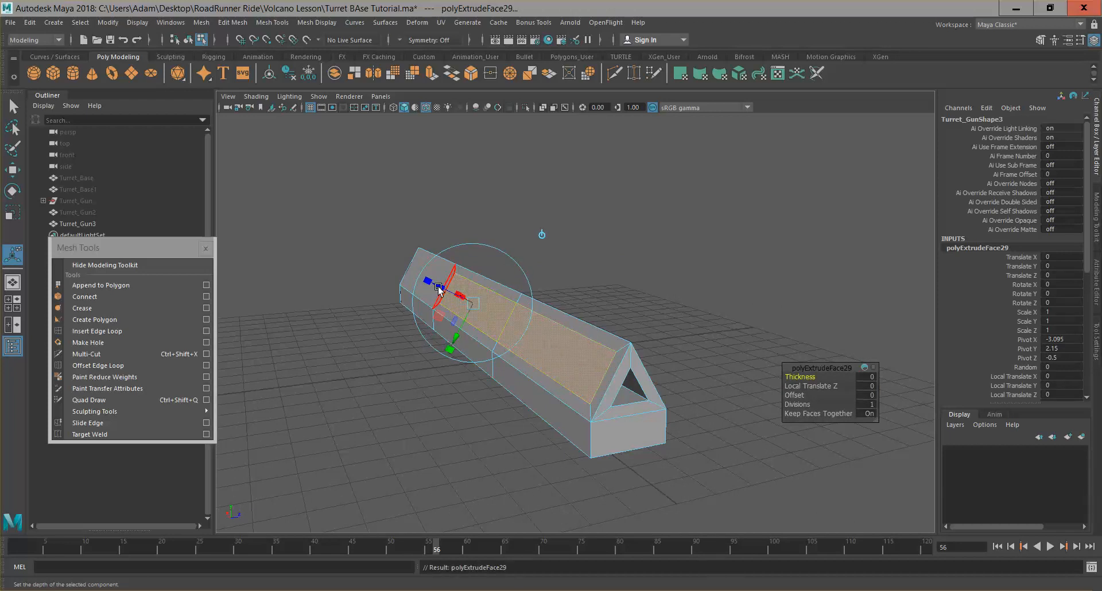
left_click_drag(474, 331, 568, 315, "alt")
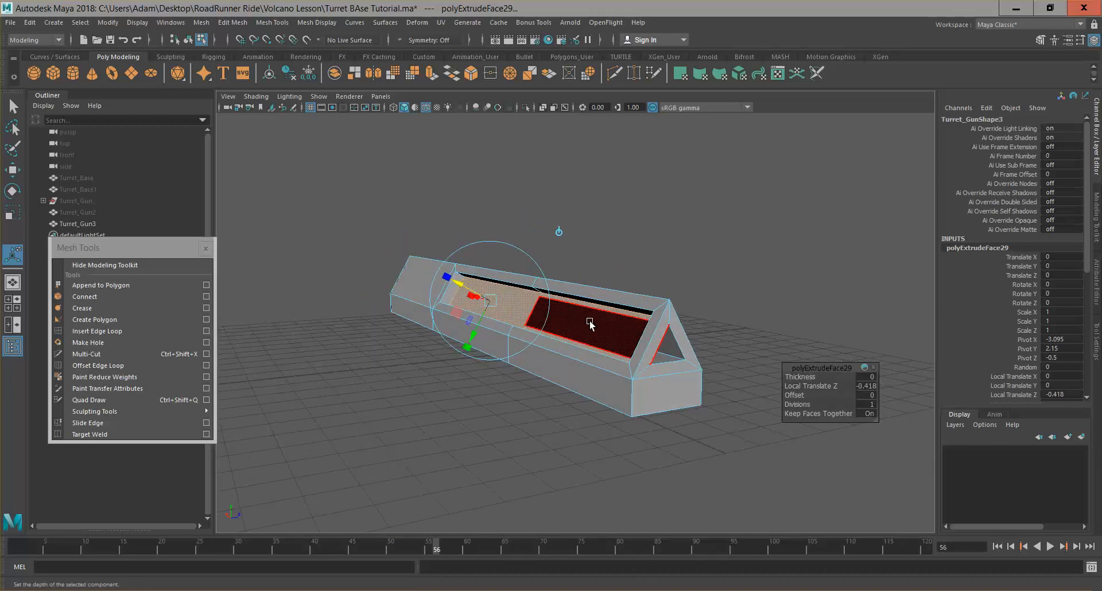
left_click_drag(459, 282, 452, 283)
Select the matching middle and front sloped faces on the opposite side of the gun.
left_click_drag(619, 324, 482, 337, "alt")
left_click(350, 284)
middle_click_drag(460, 339, 510, 360, "alt")
left_click(517, 290, "shift")
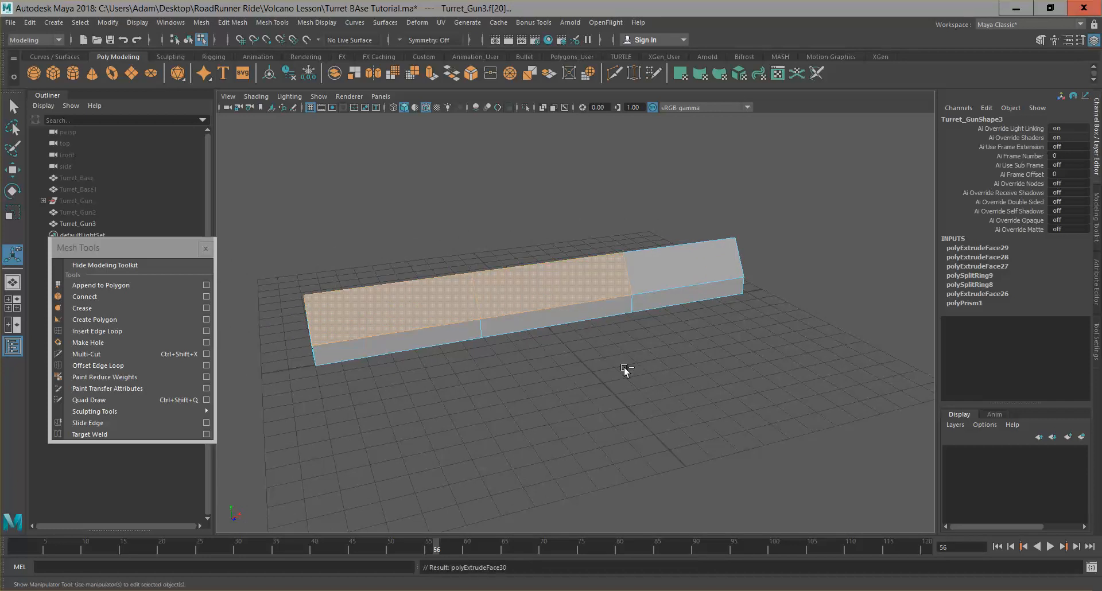
Try to inset the opposite side's sloped faces with an extrusion scaled inward, and clear the selection.
key("ctrl+e")
left_click_drag(555, 283, 537, 281)
left_click(565, 379)
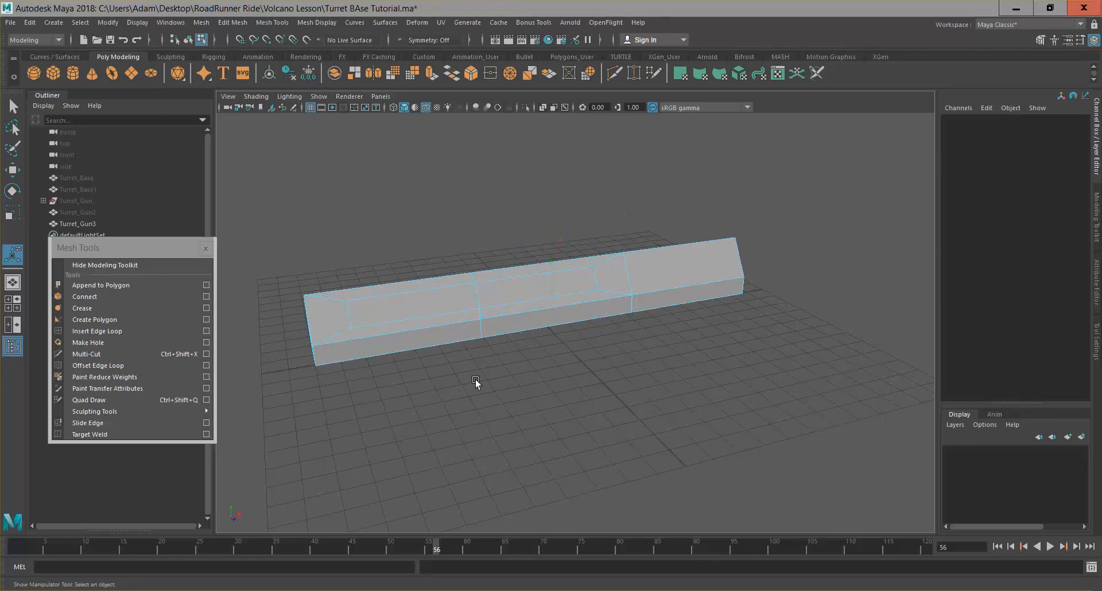
left_click_drag(590, 386, 599, 375, "alt")
key("ctrl+z")
key("ctrl+z")
key("ctrl+z")
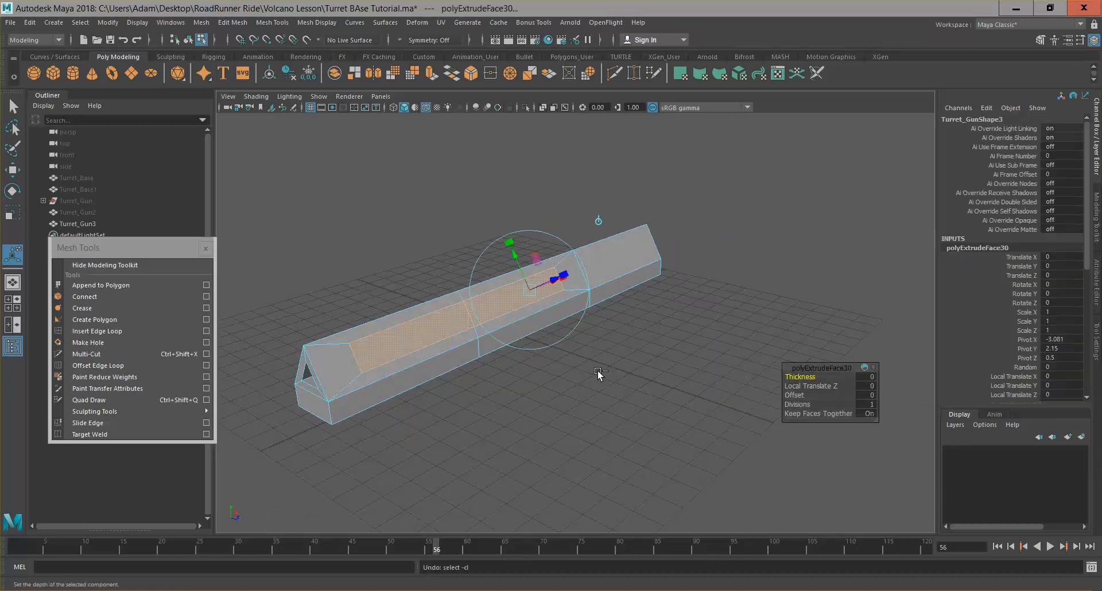
left_click(594, 367)
mouse_move(520, 378)
left_mouse_down("alt")
mouse_move(556, 379)
mouse_move(504, 364)
mouse_move(516, 376)
left_mouse_up("alt")
Preview the gun smoothed, select the ring of border faces around the new inset, and return to unsmoothed display.
key("3")
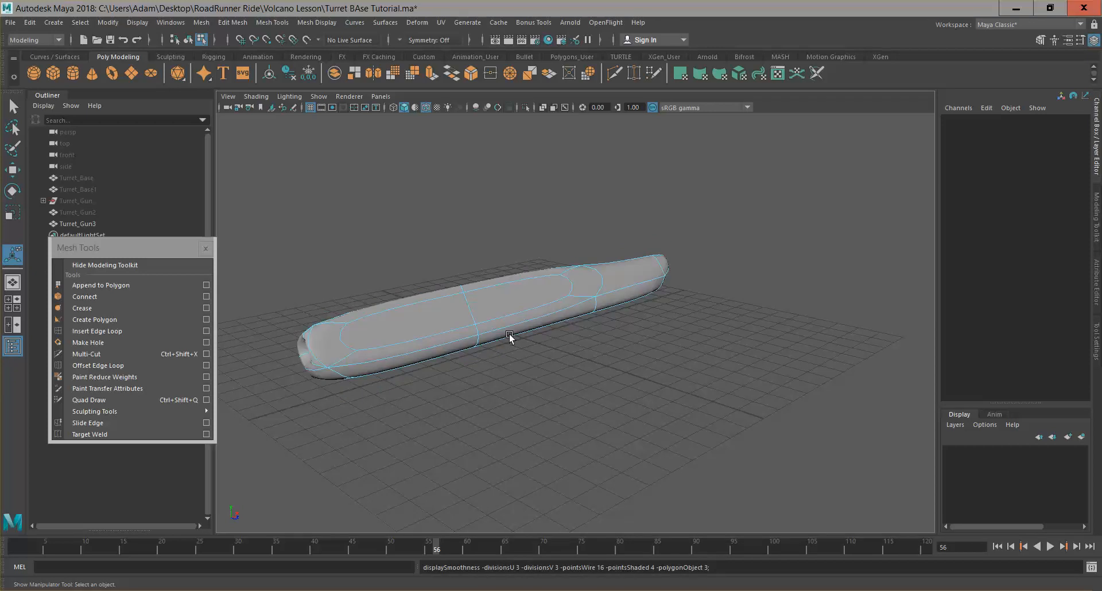
left_click_drag(413, 356, 466, 372, "alt")
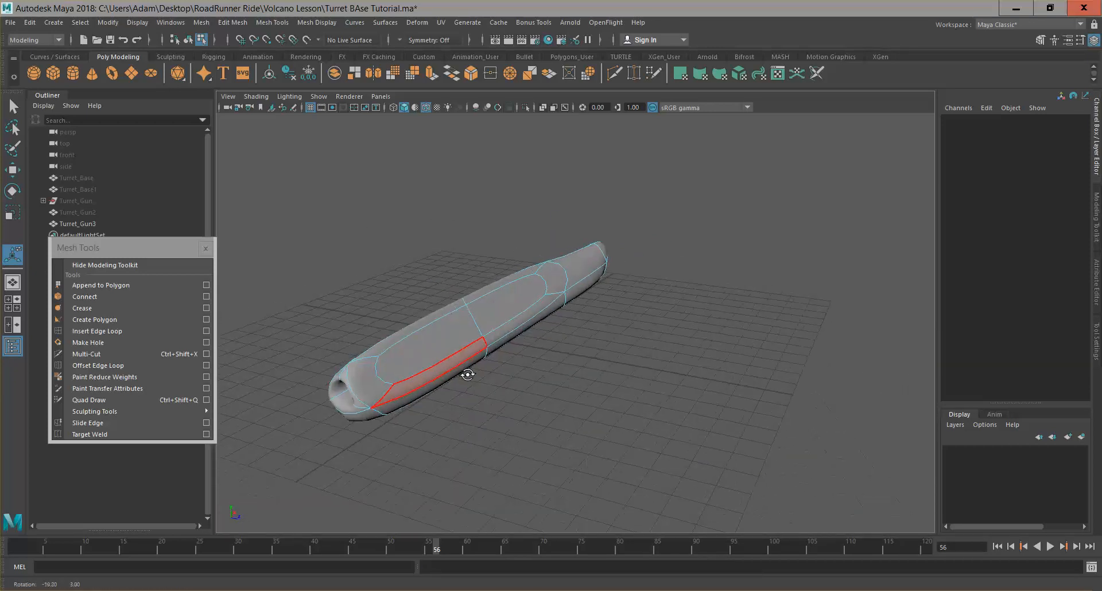
left_click(366, 379)
double_click(412, 387)
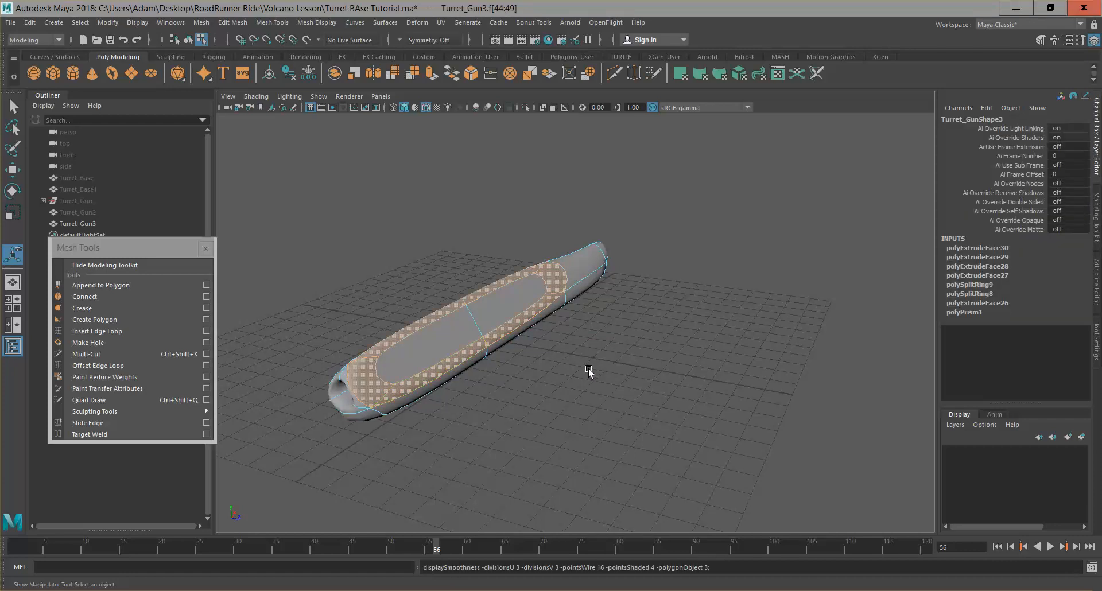
key("1")
left_click_drag(726, 420, 728, 374, "alt")
left_click_drag(602, 313, 597, 399, "alt")
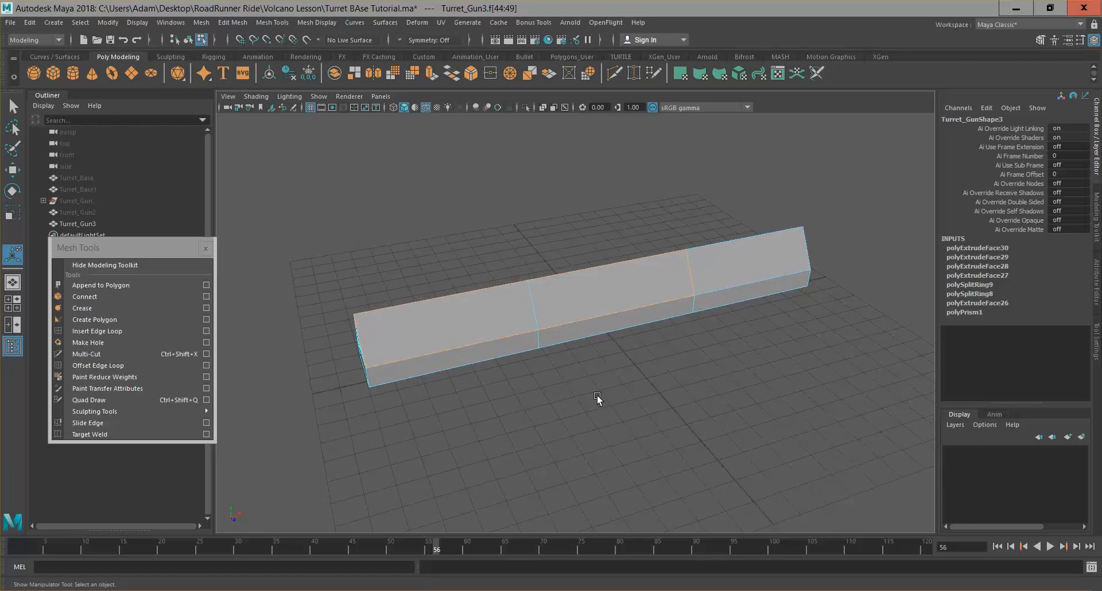
Turn smooth preview back on, return to object mode and select the whole gun to check its shape.
key("3")
left_click(621, 377)
right_click_drag(590, 277, 668, 260)
left_click(644, 378)
left_click(595, 319)
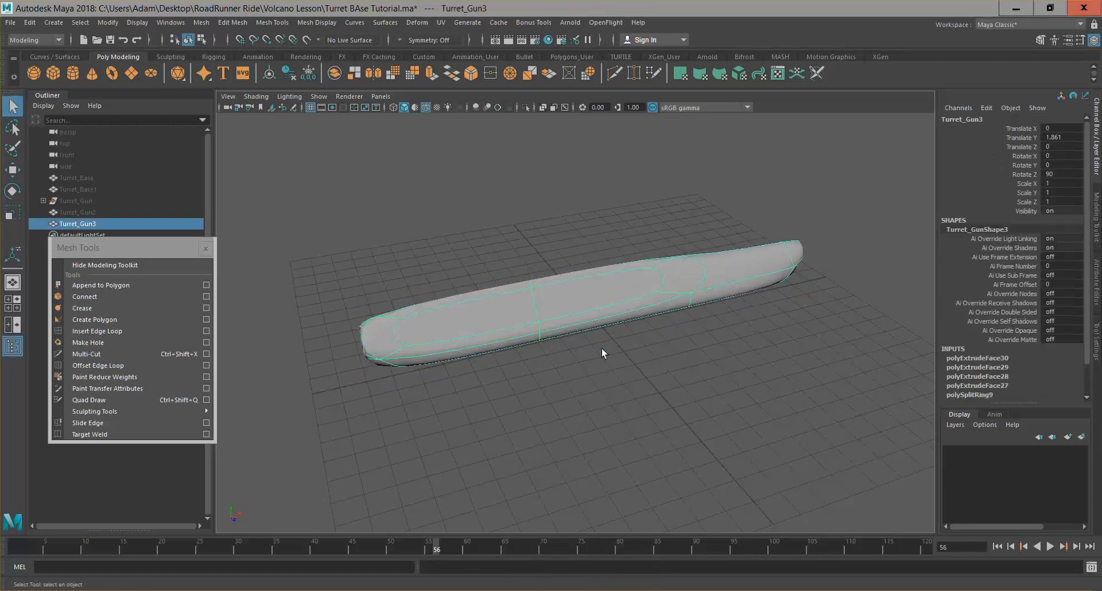
left_click_drag(491, 396, 580, 368, "alt")
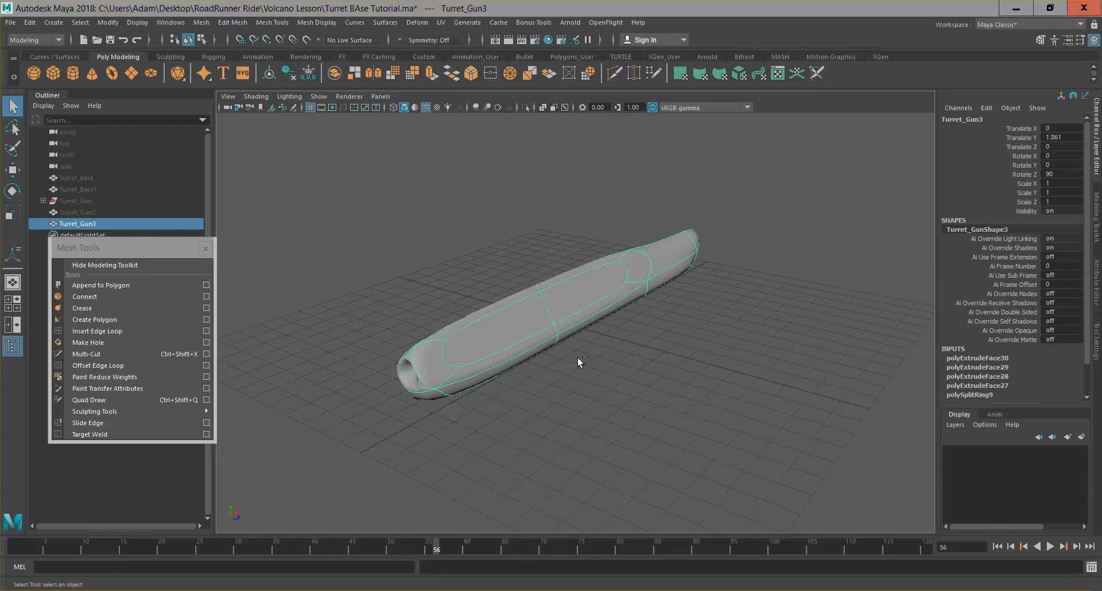
Undo the selections and the opposite side's inset extrusion, back to its two selected sloped faces.
key("ctrl+z")
key("ctrl+z")
key("ctrl+z")
key("ctrl+z")
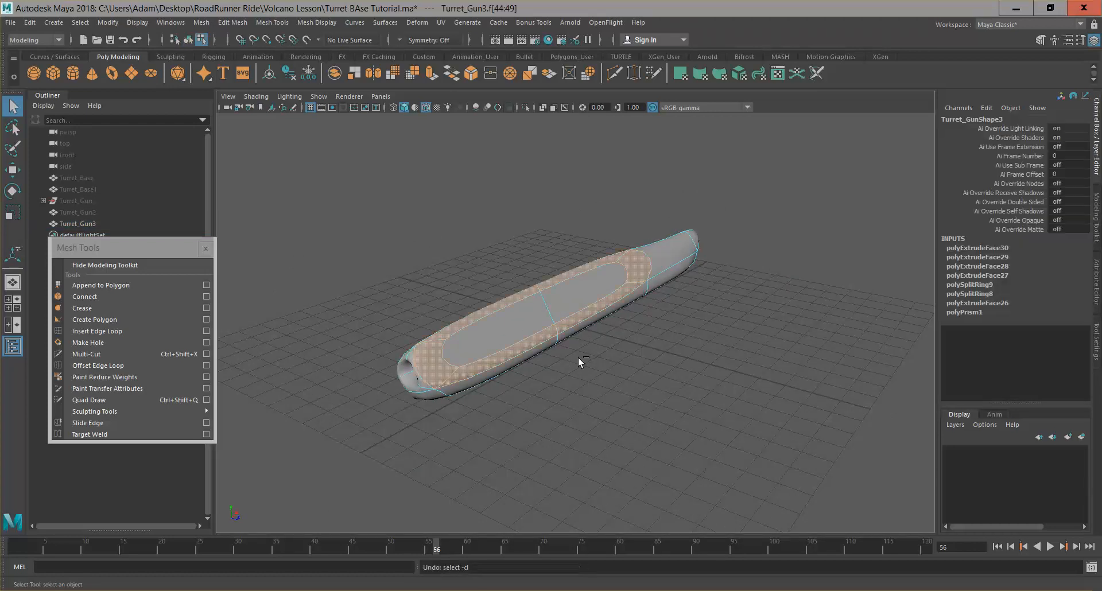
key("ctrl+z")
key("ctrl+z")
key("ctrl+z")
key("ctrl+z")
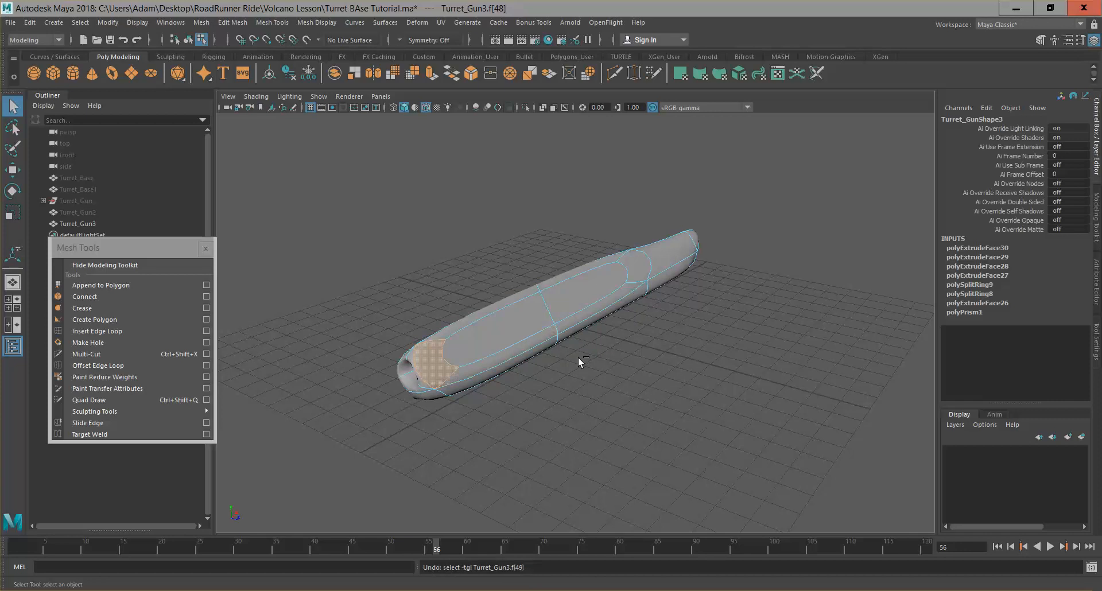
key("ctrl+z")
key("ctrl+z")
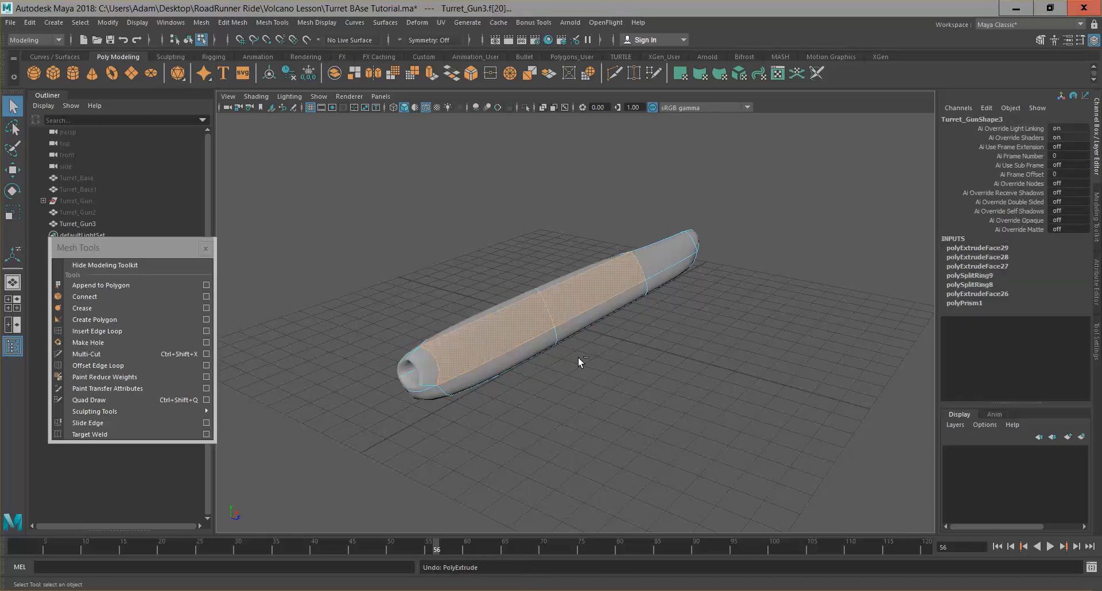
In unsmoothed wireframe display, extrude the opposite side's faces and scale them to about 0.91 in length and 0.85 in height.
left_click_drag(578, 358, 559, 401, "alt")
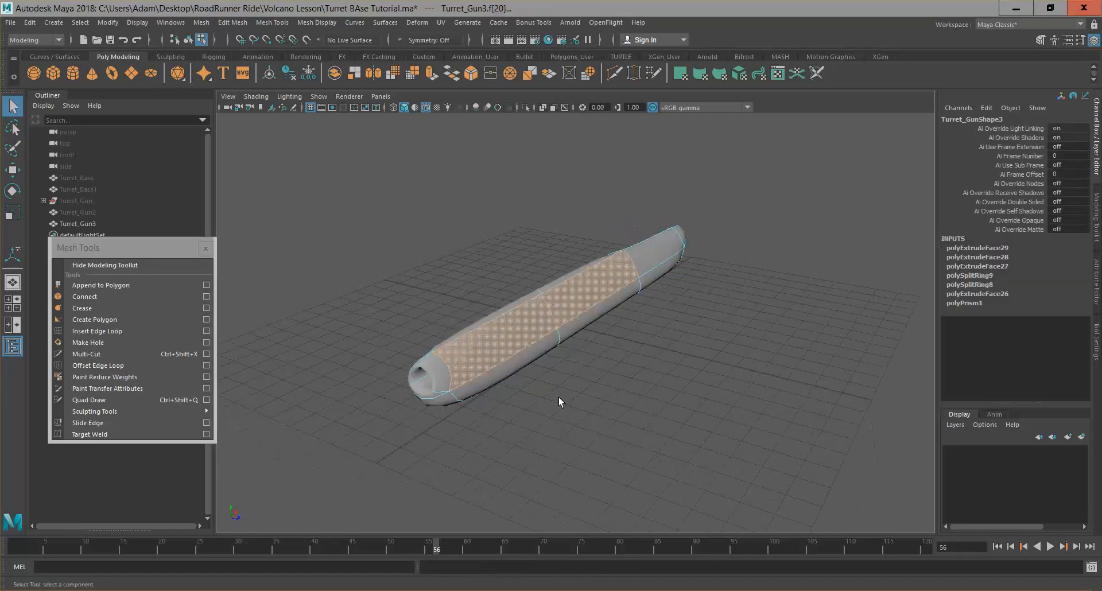
key("1")
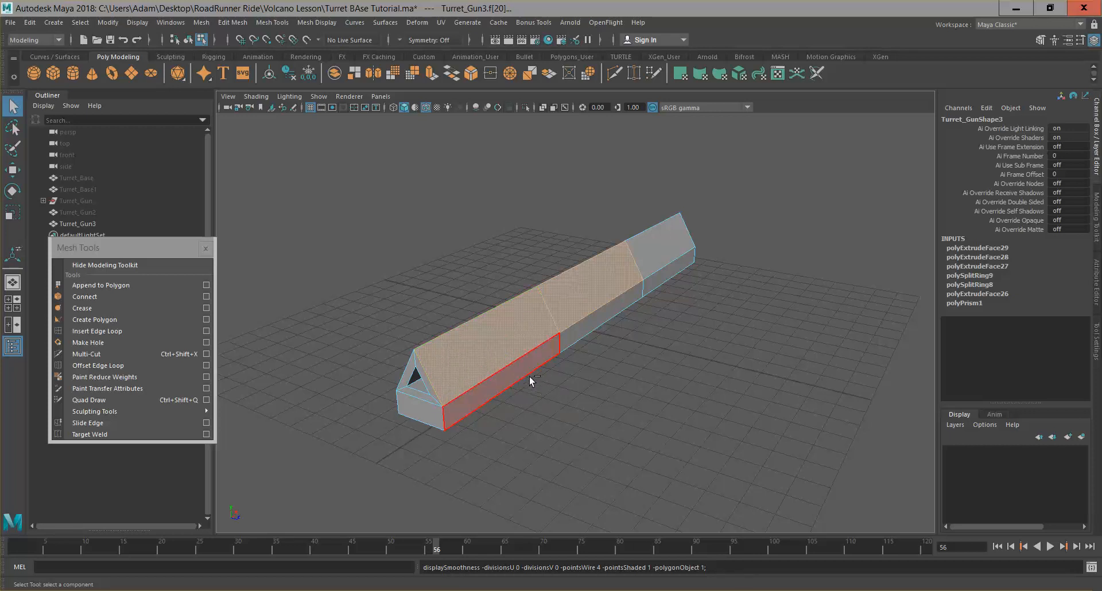
key("ctrl+e")
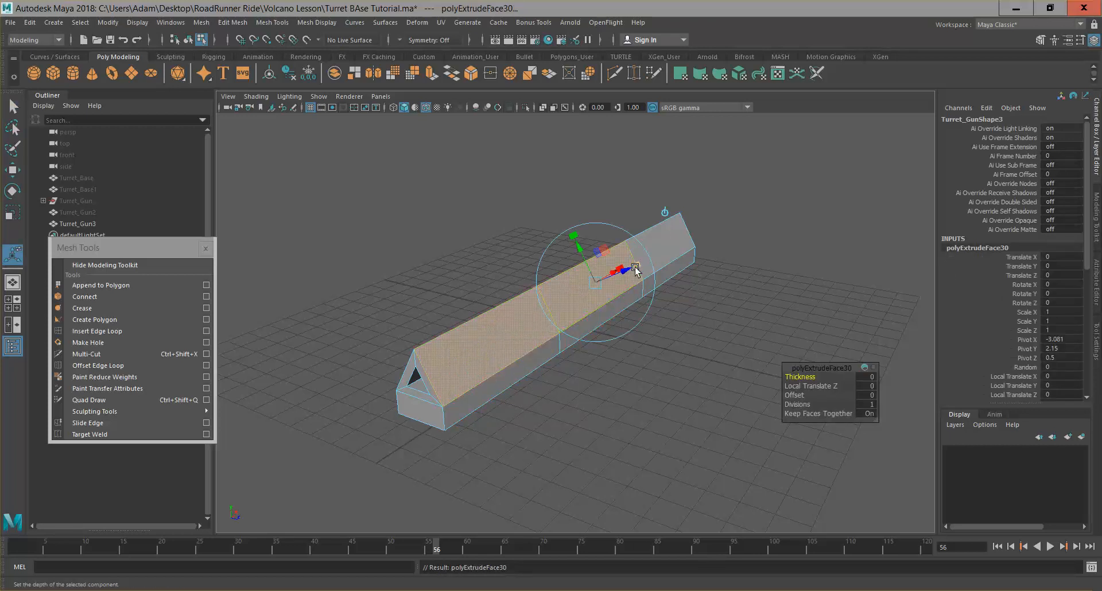
left_click(393, 108)
left_click_drag(545, 209, 460, 197, "alt")
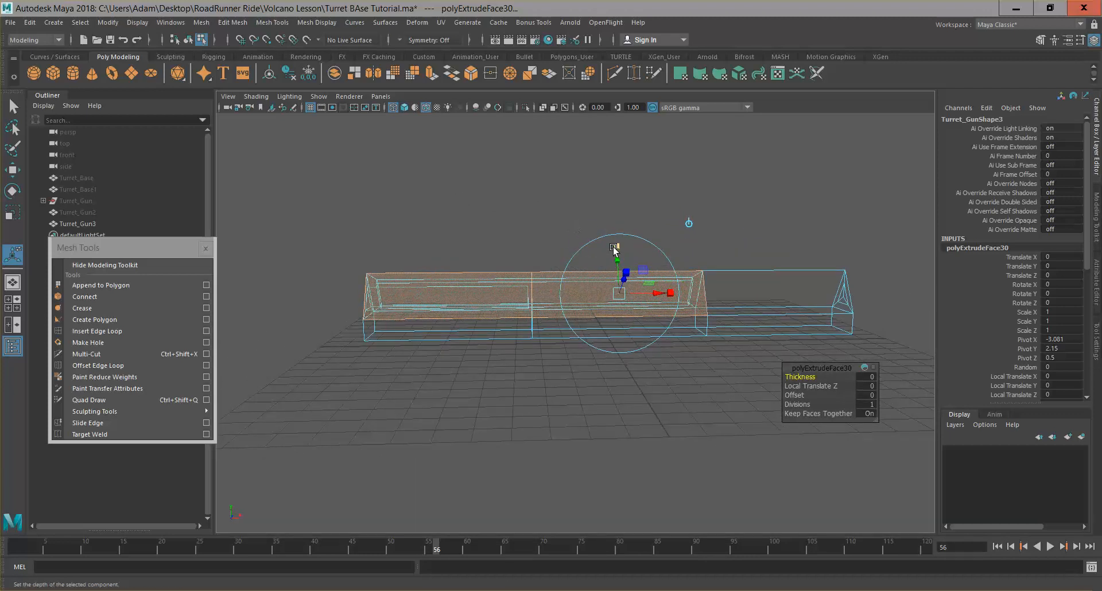
left_click_drag(616, 247, 615, 253)
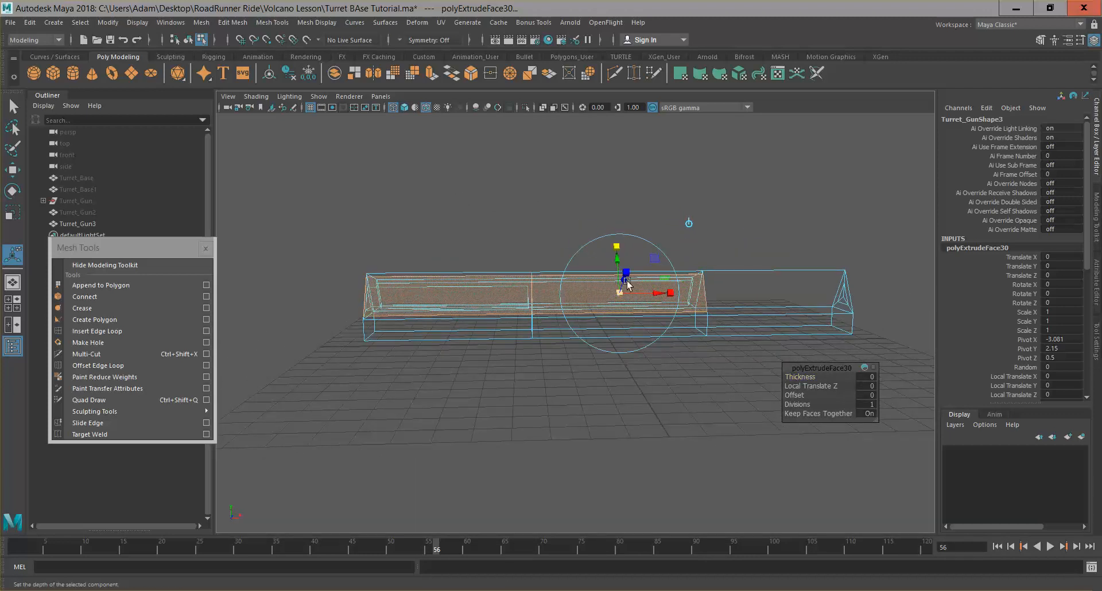
left_click_drag(671, 294, 666, 292)
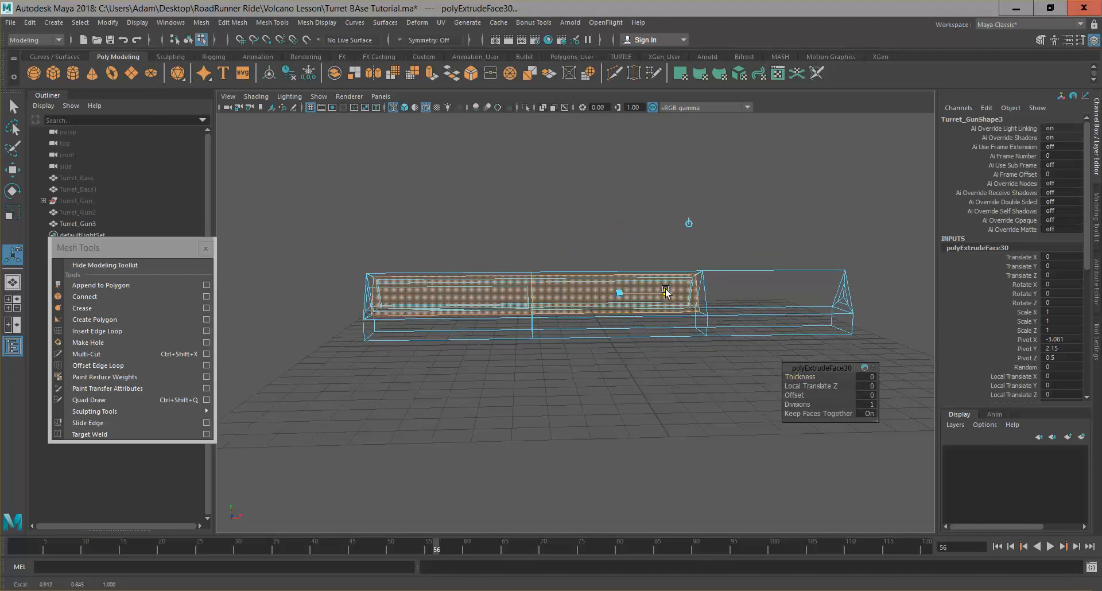
Compare the new inset with the first side's recessed panel from the end and in the front and side orthographic views.
scroll(638, 225, "up", 4)
left_click_drag(649, 224, 718, 235)
left_click(381, 97)
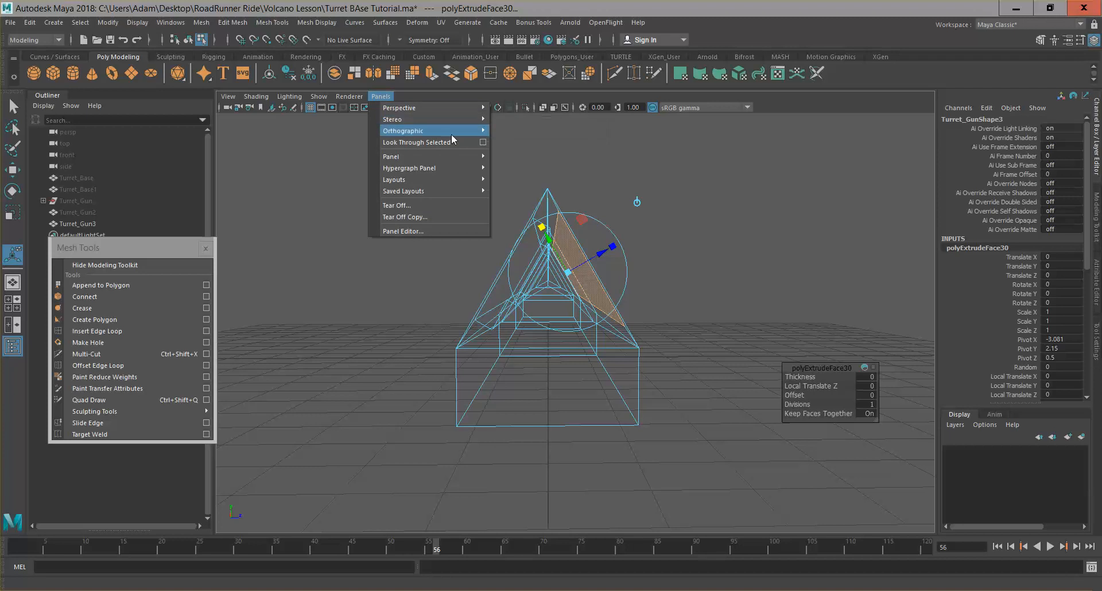
mouse_move(452, 133)
left_click(521, 142)
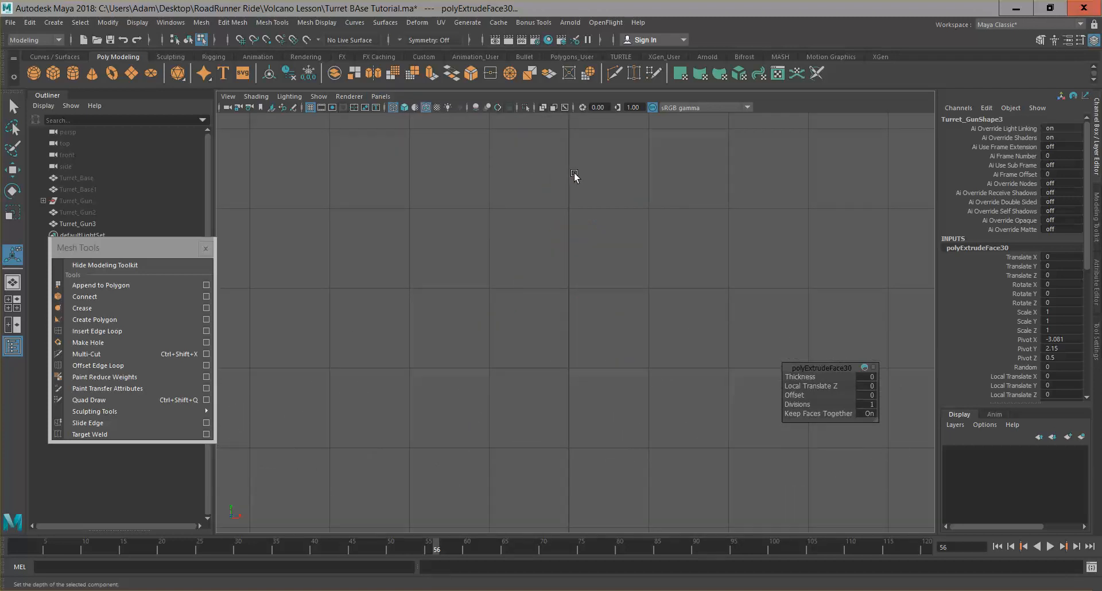
key("f")
scroll(568, 178, "down", 6)
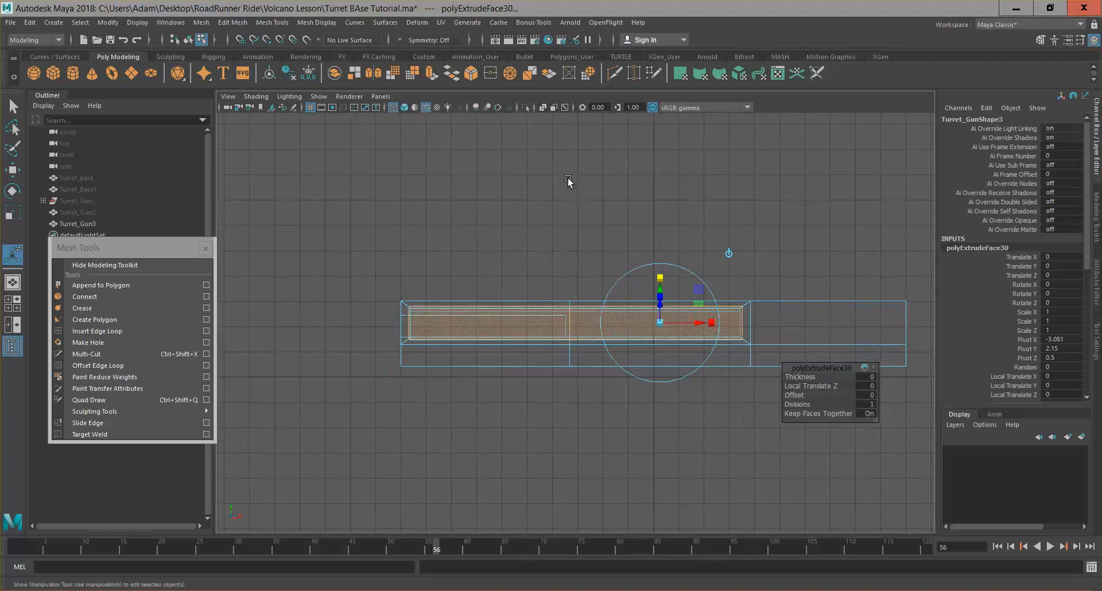
left_click(380, 96)
mouse_move(425, 138)
left_click(531, 142)
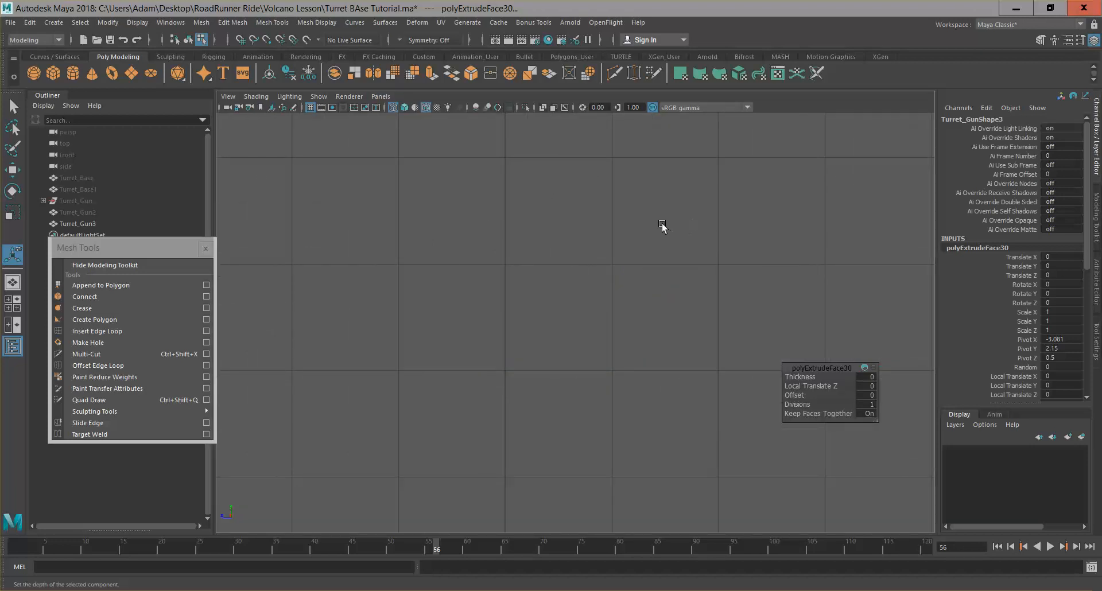
key("f")
scroll(657, 225, "down", 10)
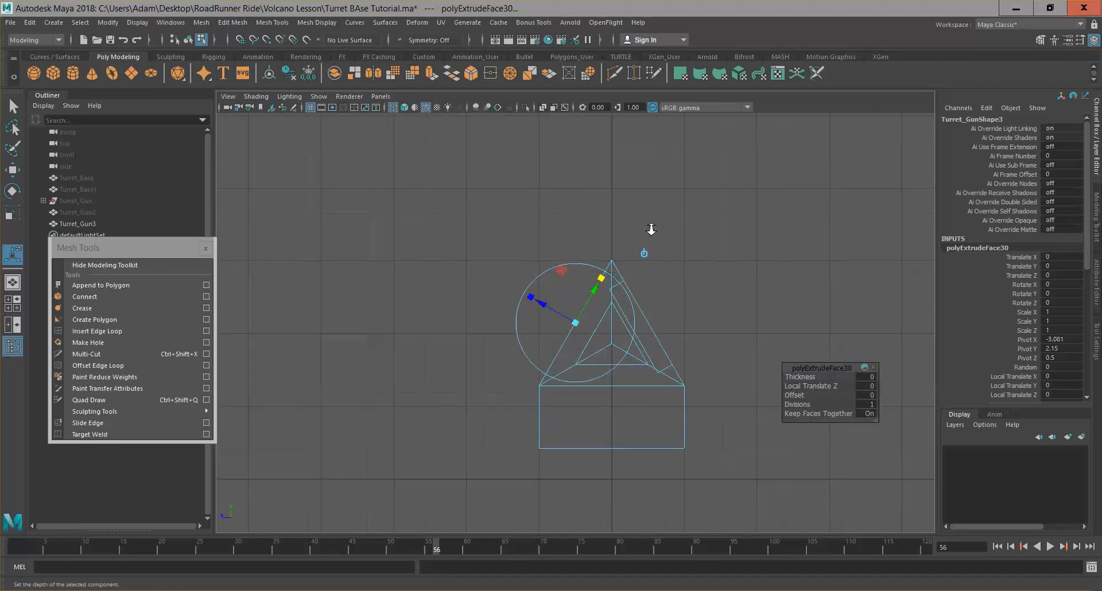
middle_click_drag(779, 254, 745, 236, "alt")
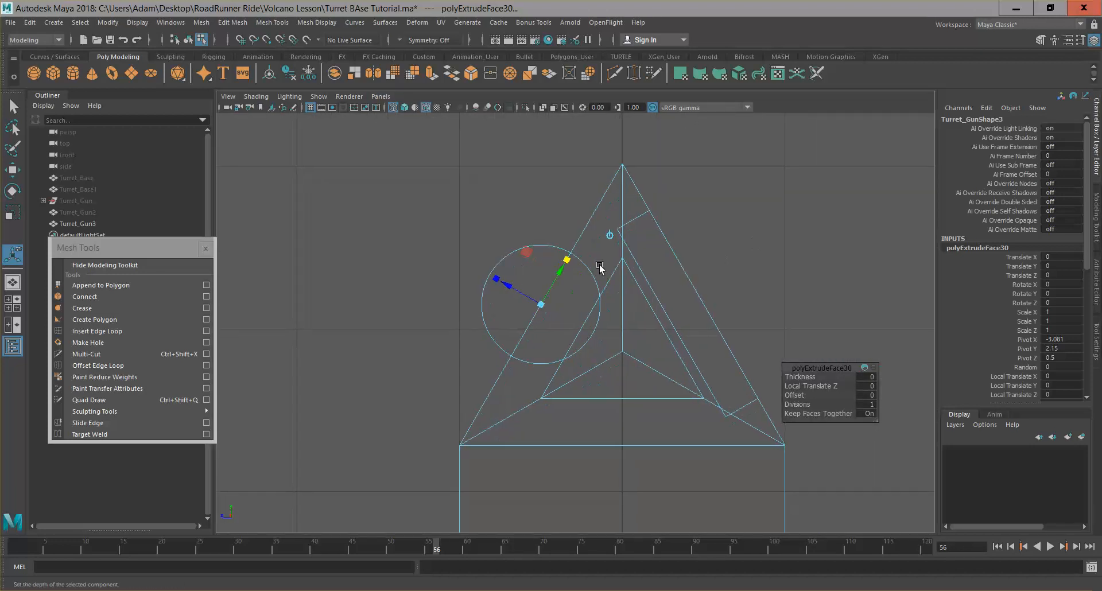
left_click_drag(518, 293, 521, 292)
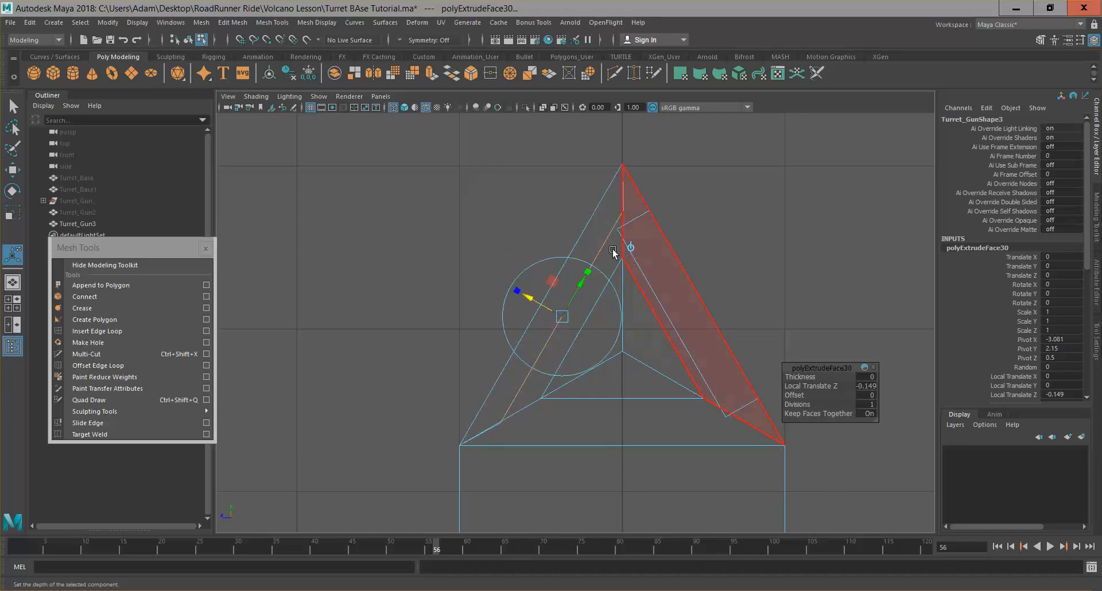
key("ctrl+z")
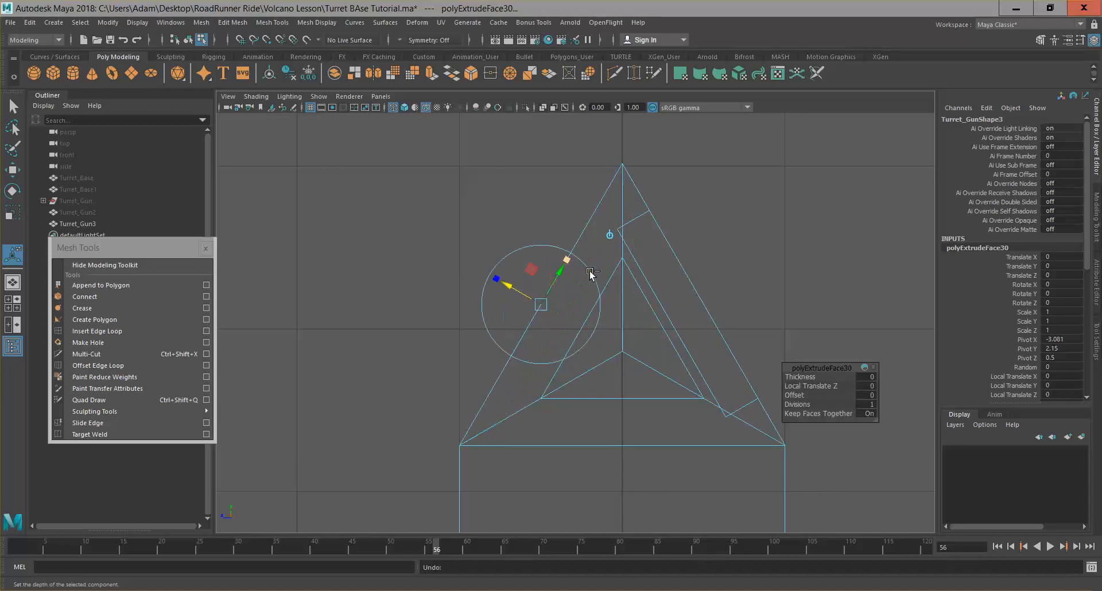
left_click_drag(565, 261, 526, 297)
key("ctrl+z")
left_click(567, 259)
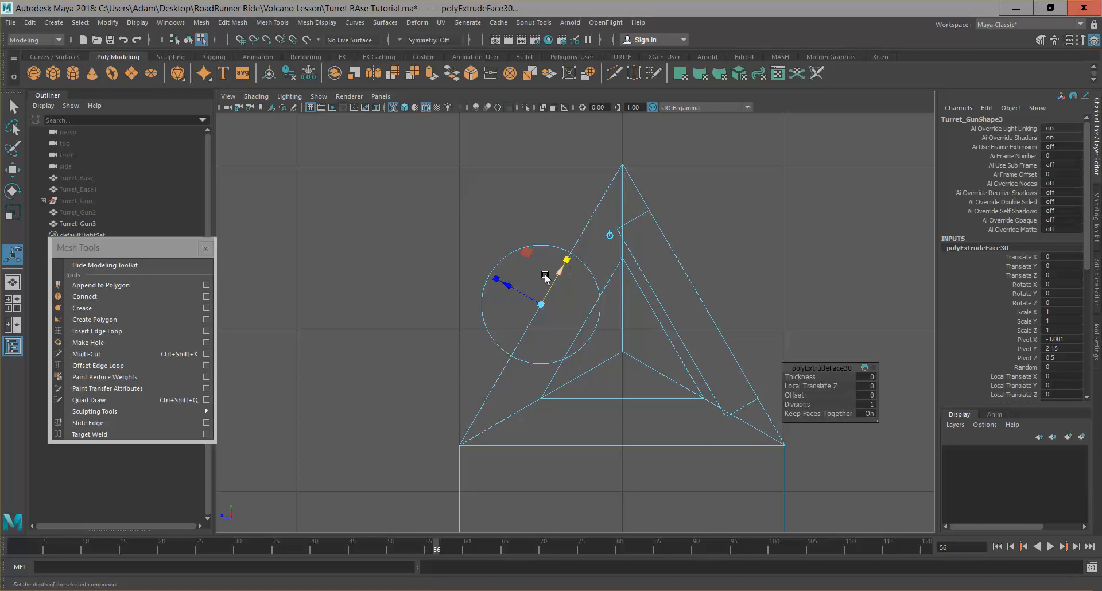
left_click_drag(517, 286, 522, 291)
key("ctrl+z")
In the front orthographic view, fine-tune the opposite side inset's length so its ends line up with the first side's panel.
left_click(381, 96)
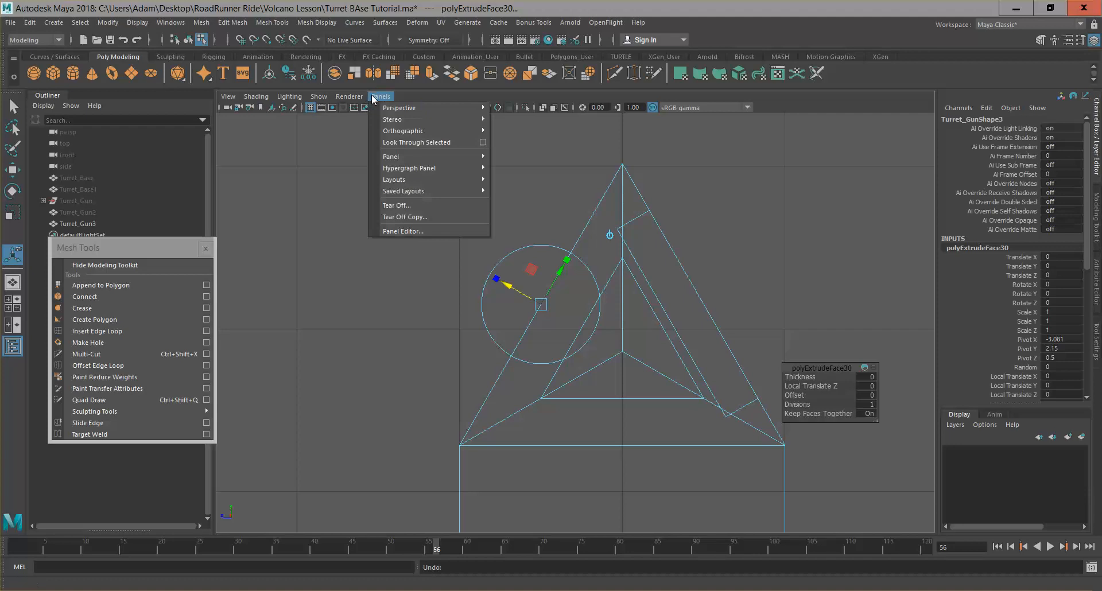
mouse_move(447, 119)
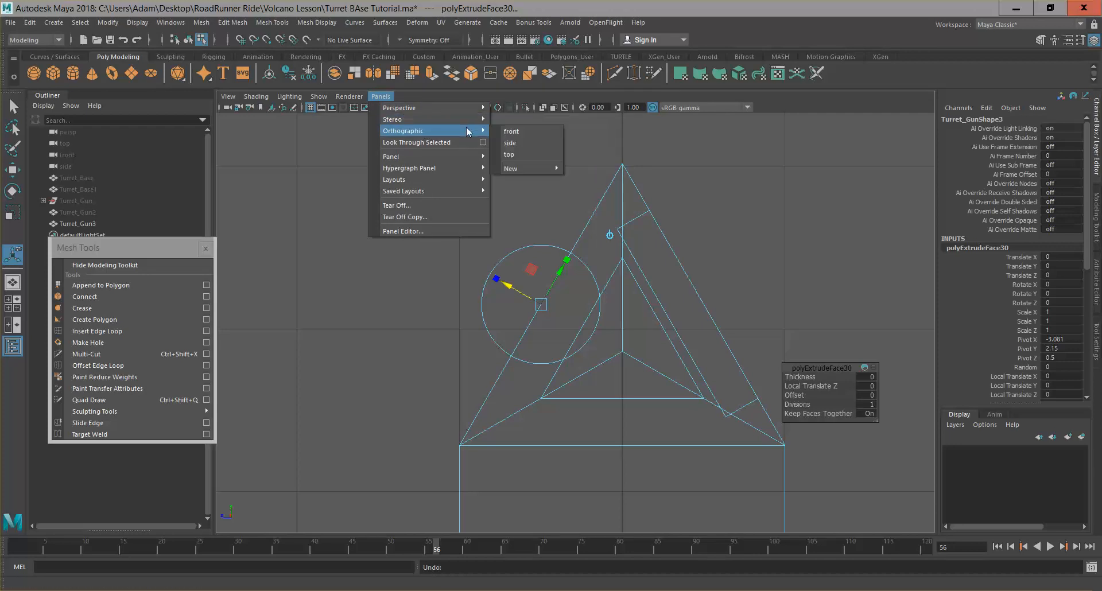
left_click(510, 142)
left_click(381, 97)
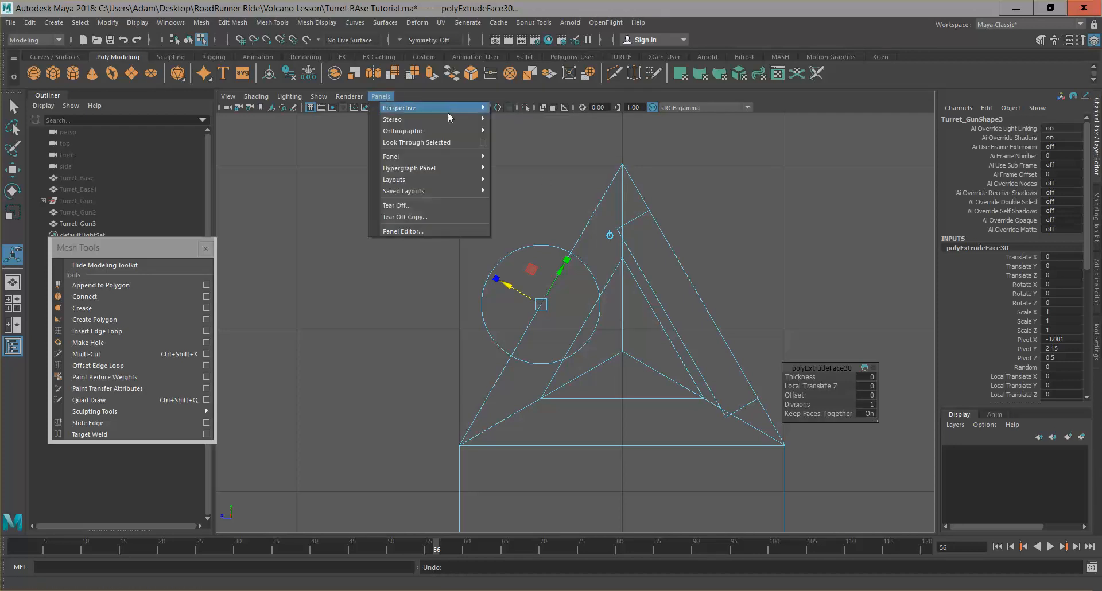
mouse_move(468, 133)
left_click(524, 144)
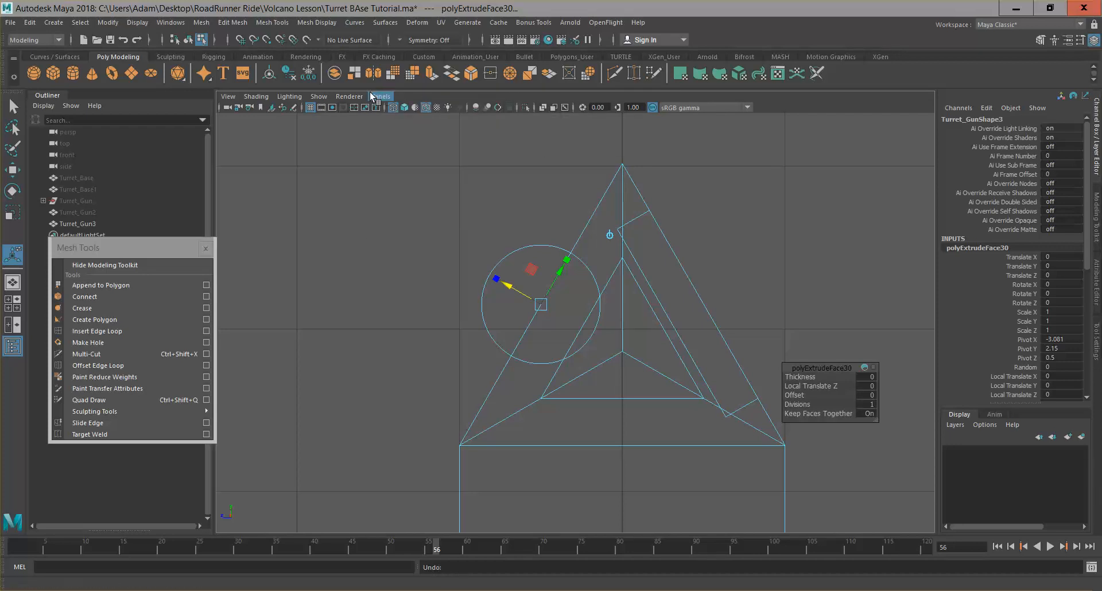
left_click(380, 96)
left_click(520, 131)
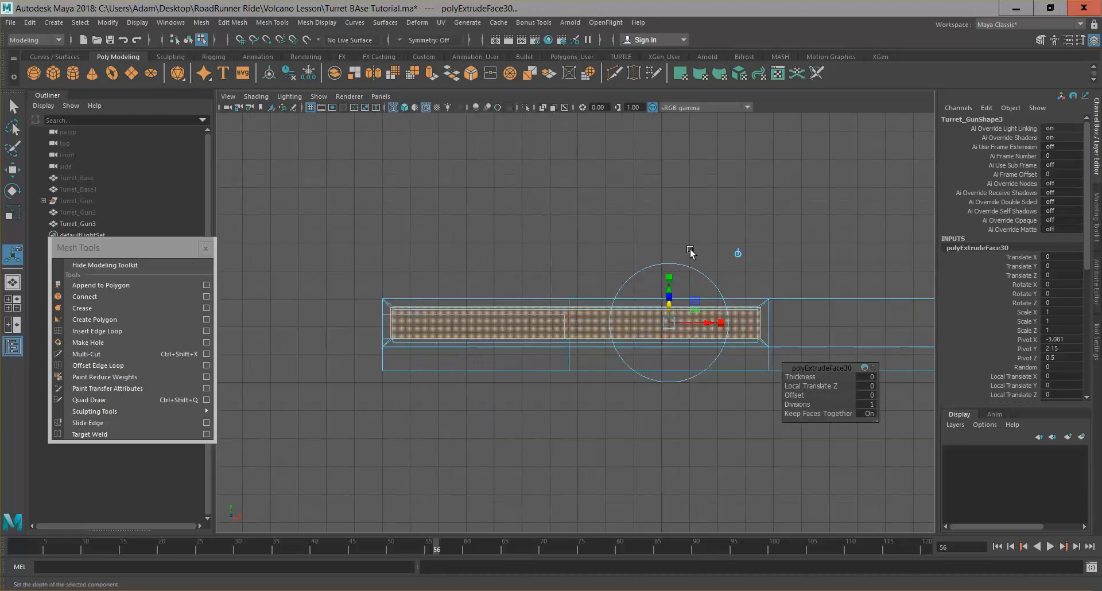
scroll(691, 246, "up", 3)
left_click_drag(801, 322, 799, 319)
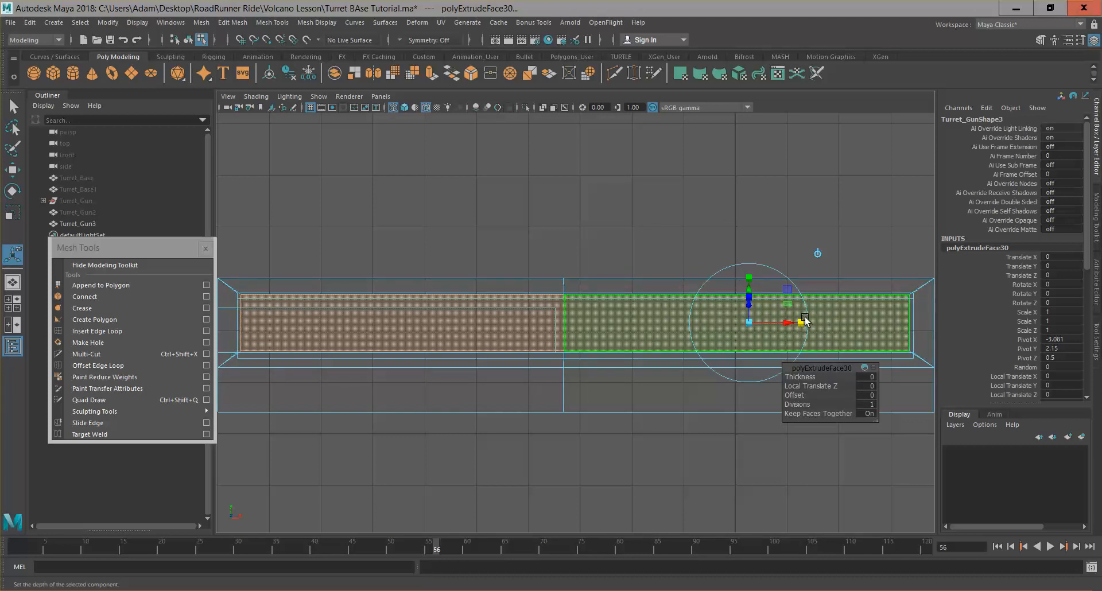
left_click_drag(803, 323, 800, 324)
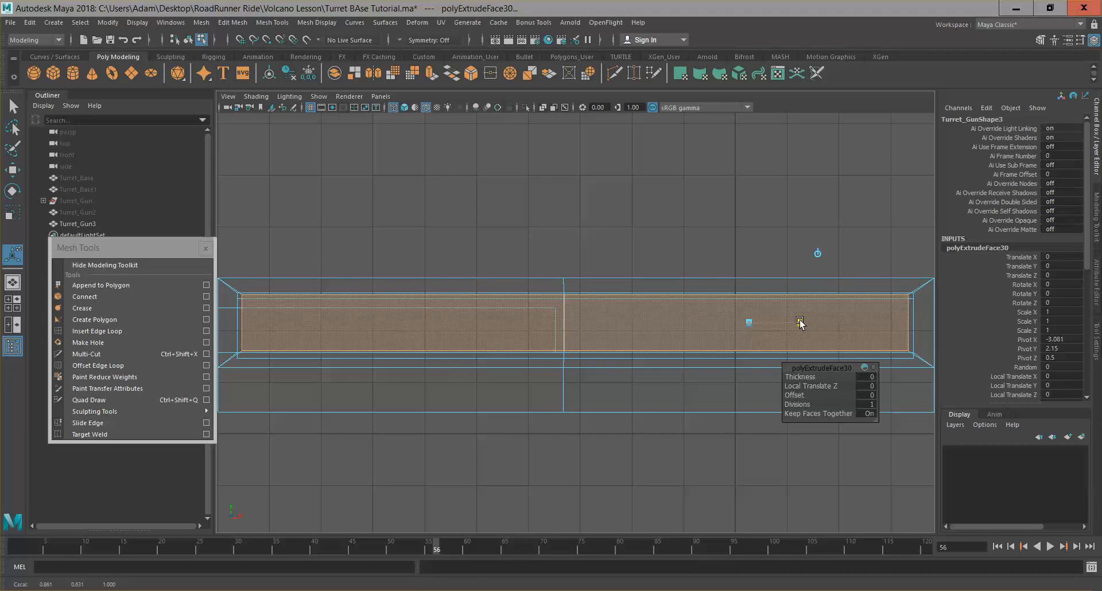
left_click_drag(801, 323, 801, 323)
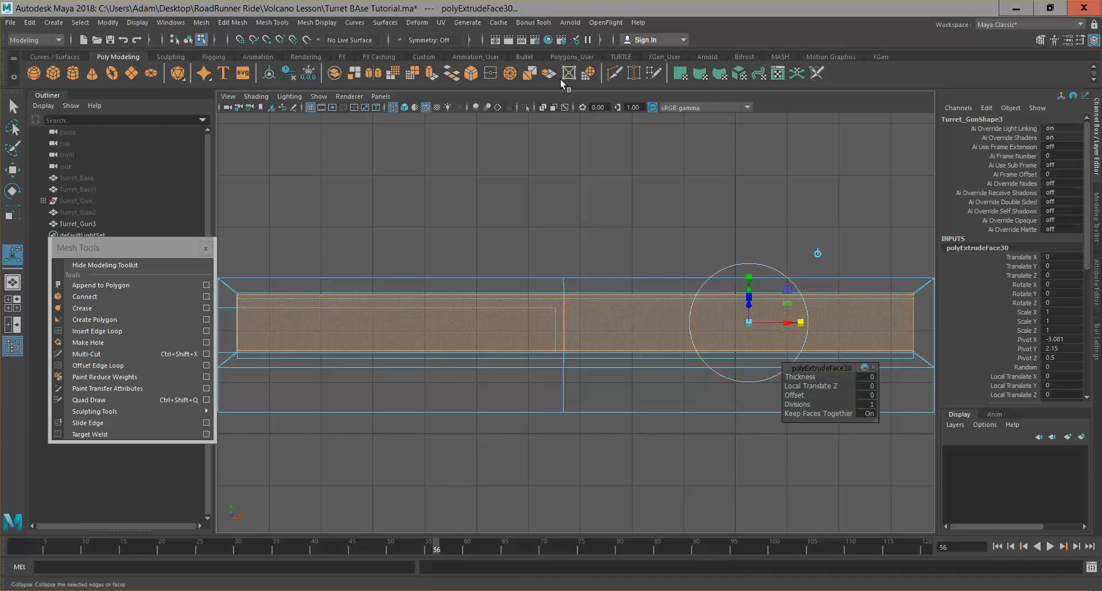
In shaded perspective view, extrude the opposite side's inset faces again and push them inward to a Local Translate Z of about -0.183.
left_click(380, 96)
mouse_move(483, 104)
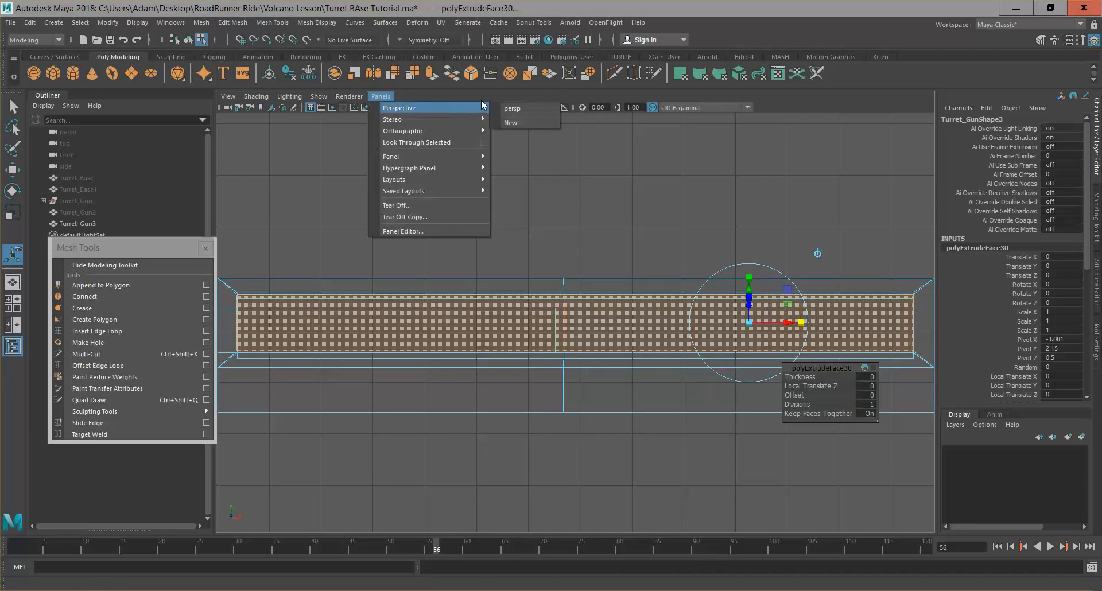
left_click(516, 109)
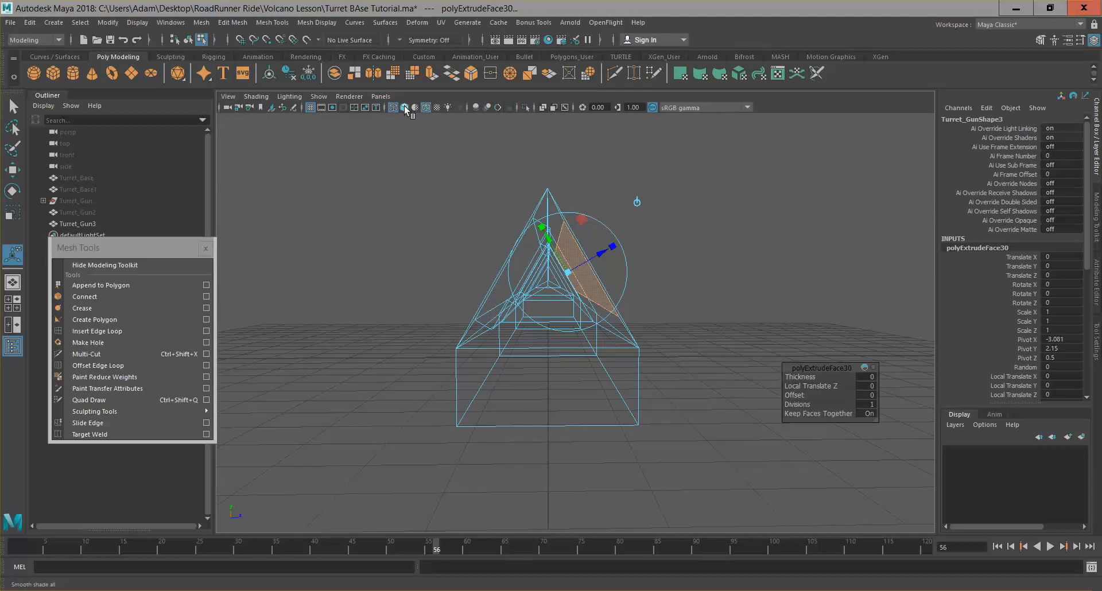
left_click(403, 107)
mouse_move(625, 222)
left_mouse_down("alt")
mouse_move(636, 315)
mouse_move(679, 377)
mouse_move(591, 333)
mouse_move(659, 308)
mouse_move(550, 309)
mouse_move(441, 276)
left_mouse_up("alt")
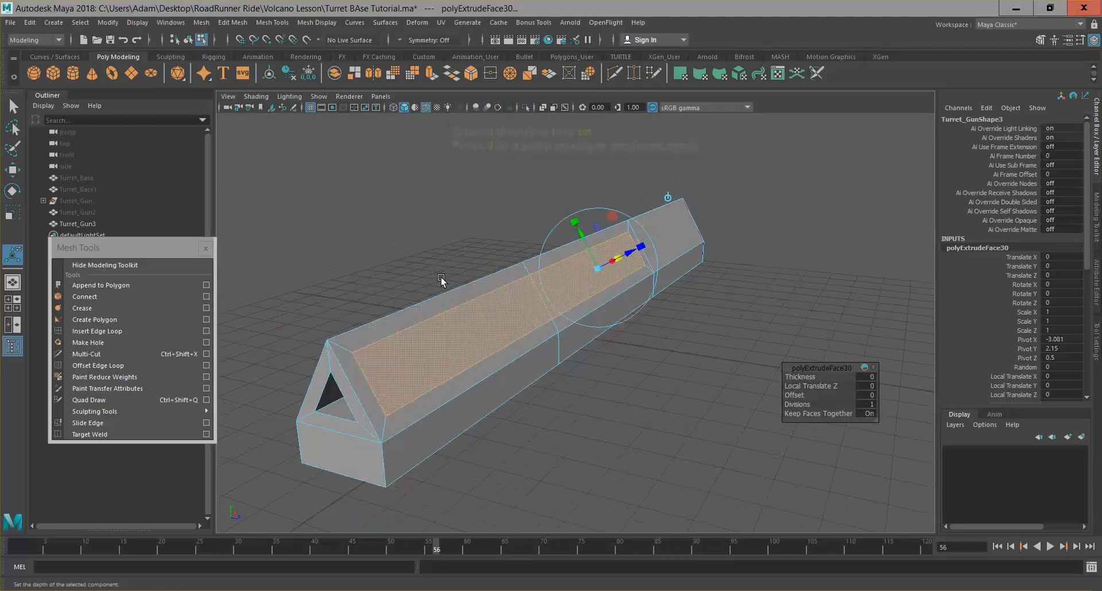
left_click_drag(367, 465, 520, 262, "alt")
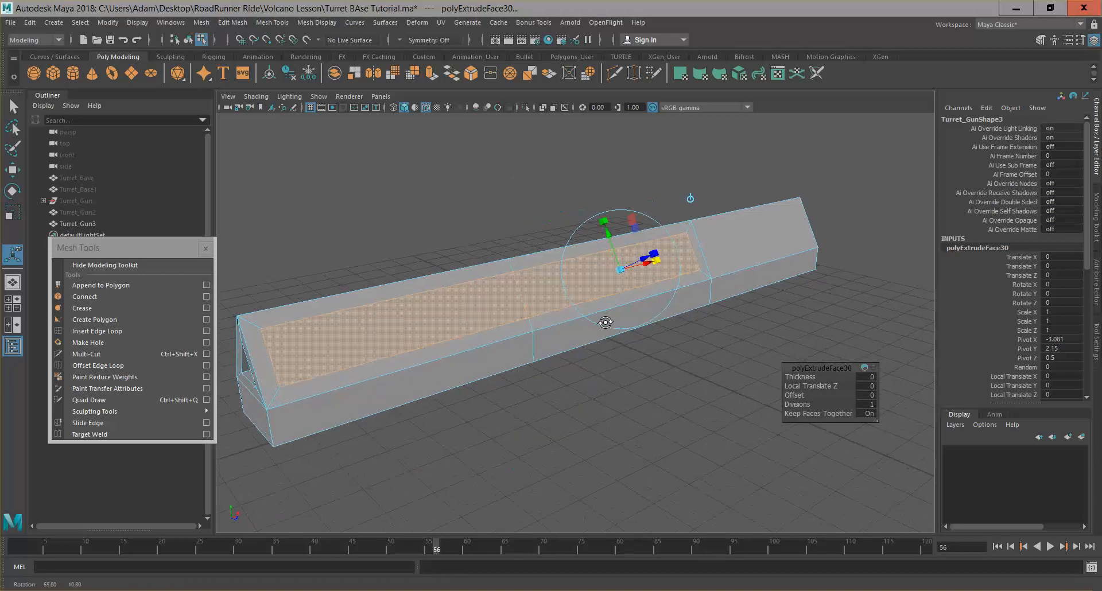
left_click_drag(676, 372, 631, 399, "alt")
left_click_drag(617, 253, 642, 258)
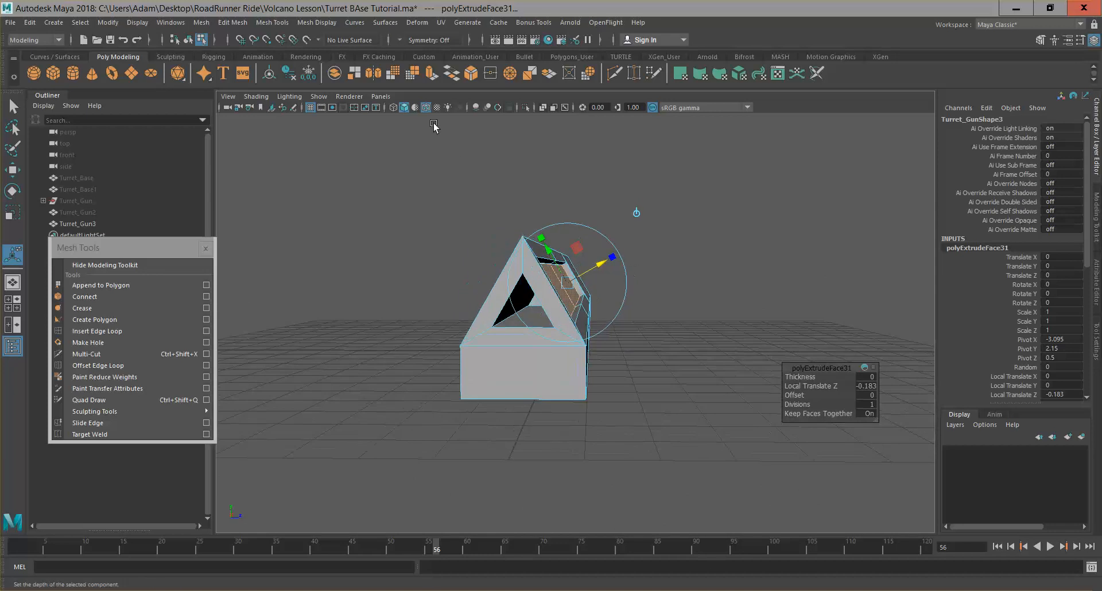
In the side orthographic view, deepen the opposite side's recess to a Local Translate Z of about -0.203.
left_click(380, 96)
mouse_move(442, 140)
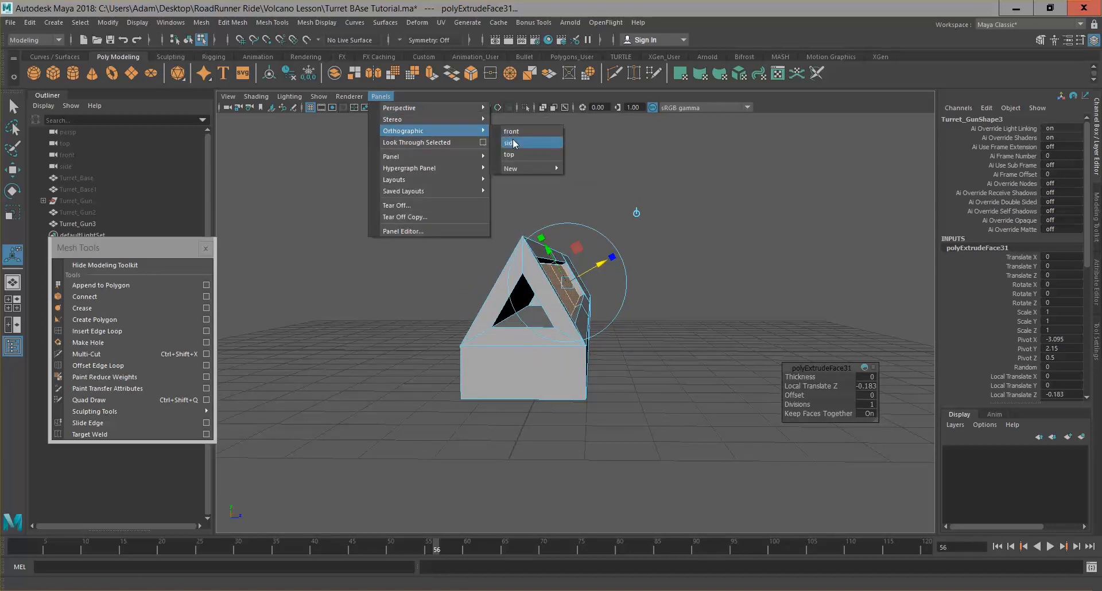
left_click(523, 155)
left_click(393, 108)
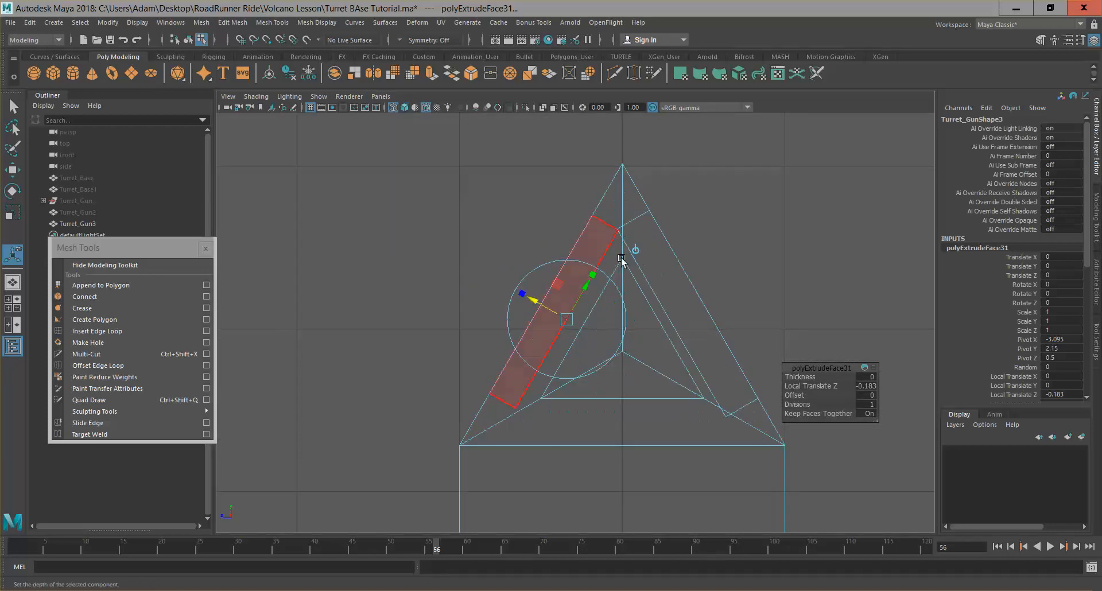
left_click_drag(534, 299, 537, 305)
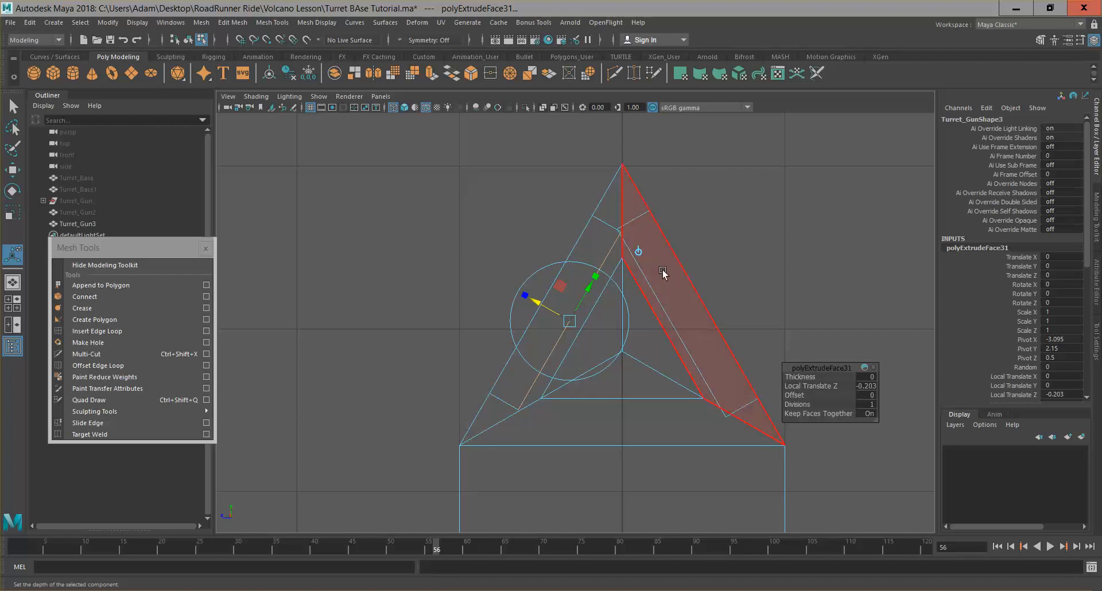
In the perspective view, select the two recessed panel faces on the first side of the gun.
left_click(381, 98)
left_click(519, 112)
left_click_drag(599, 150, 703, 287, "alt")
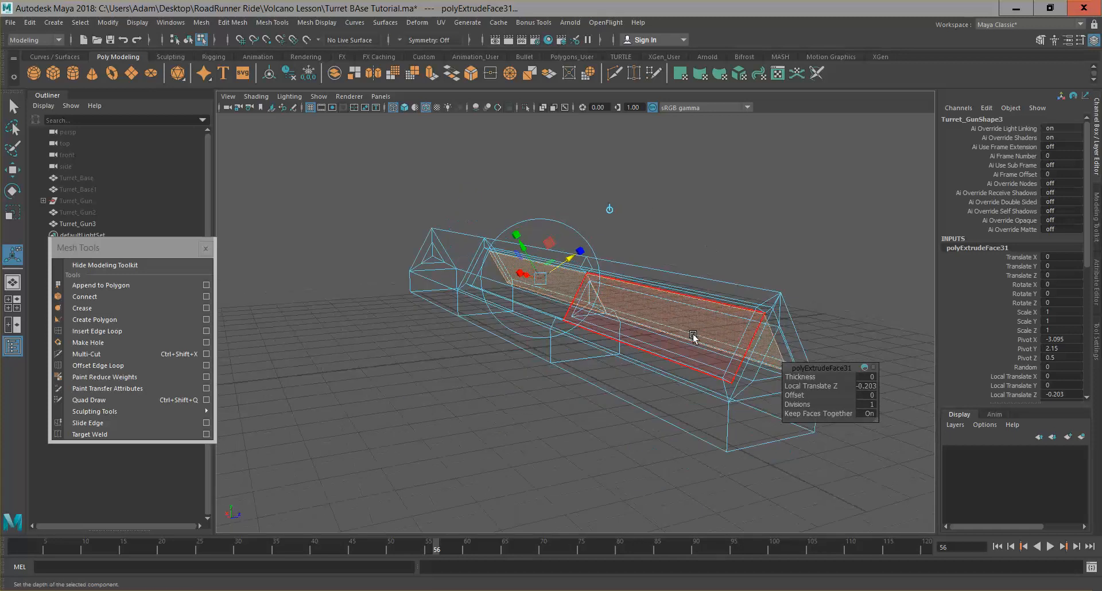
left_click(703, 287)
left_click(381, 96)
mouse_move(471, 105)
left_click(525, 107)
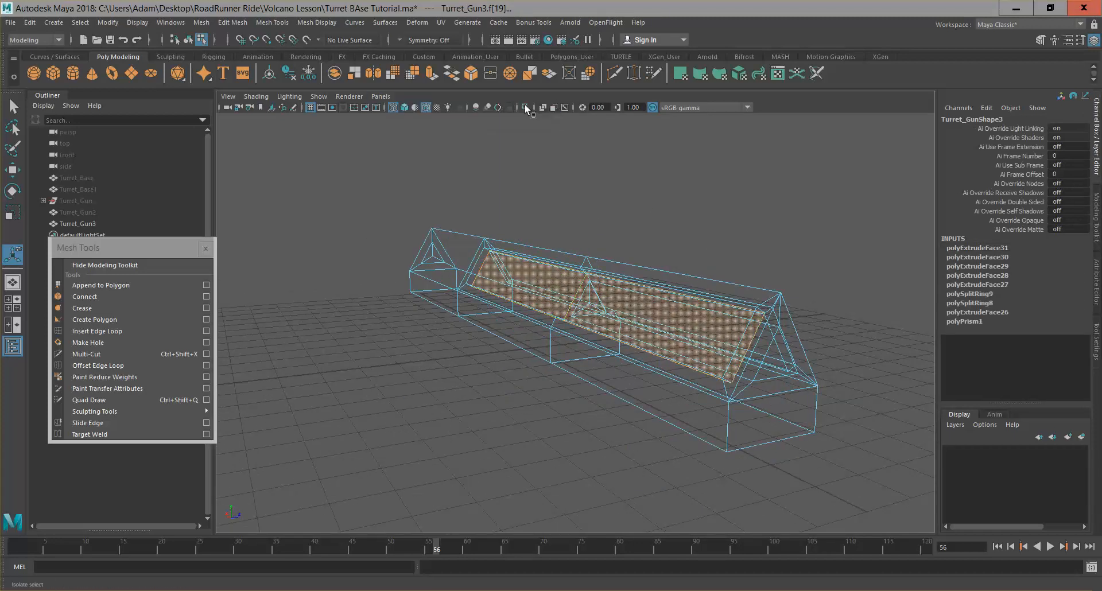
In the side orthographic view, move the first side's recessed faces outward and slightly down to mirror the opposite recess.
left_click(386, 96)
mouse_move(467, 130)
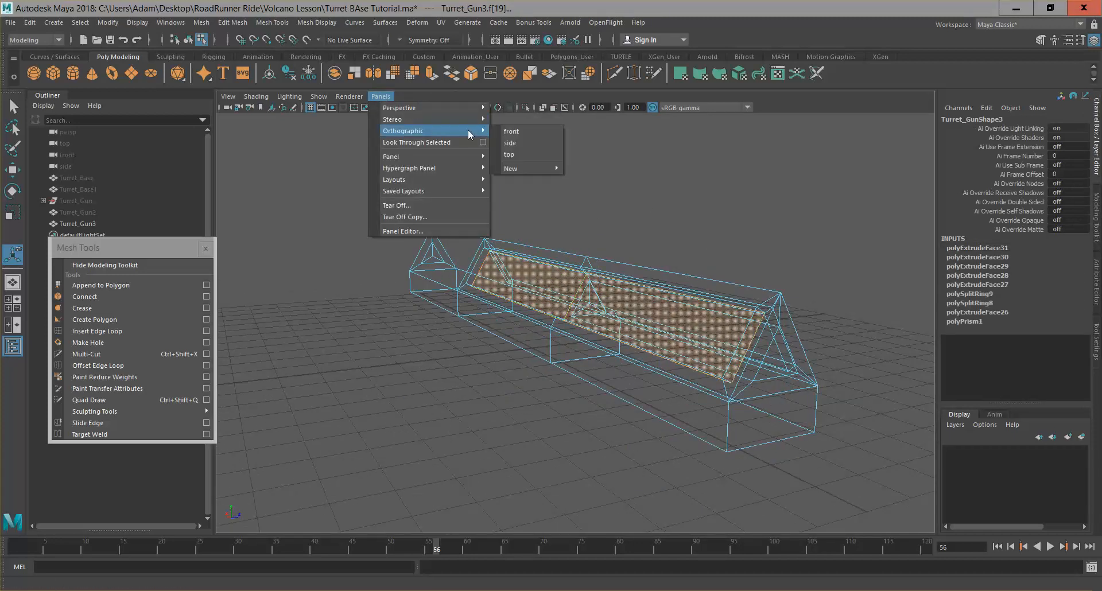
left_click(525, 130)
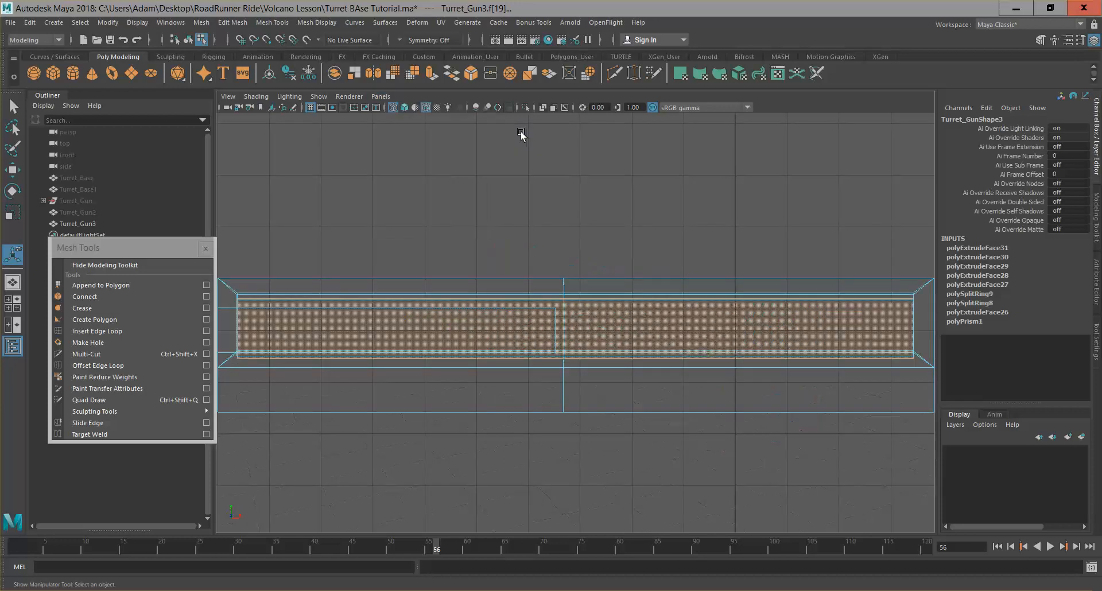
left_click(380, 97)
mouse_move(459, 130)
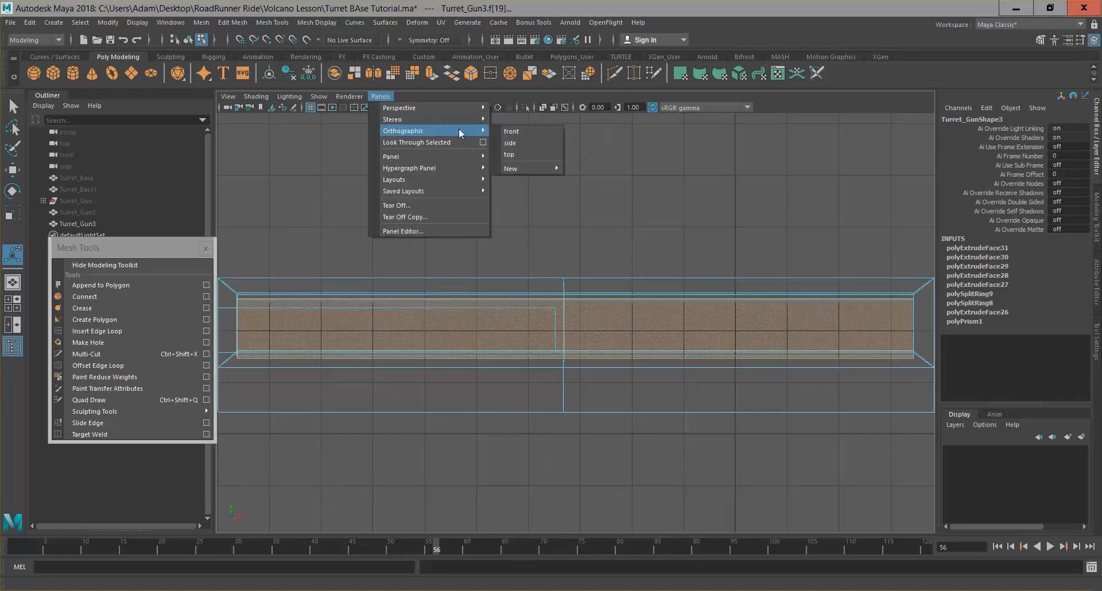
left_click(524, 142)
key("w")
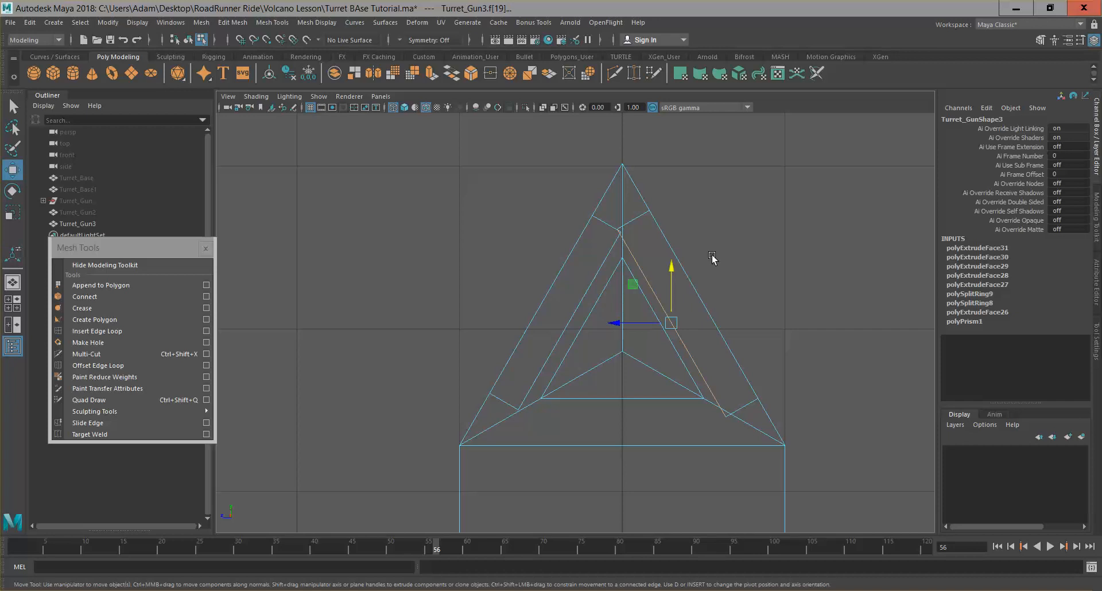
left_click_drag(618, 324, 629, 320)
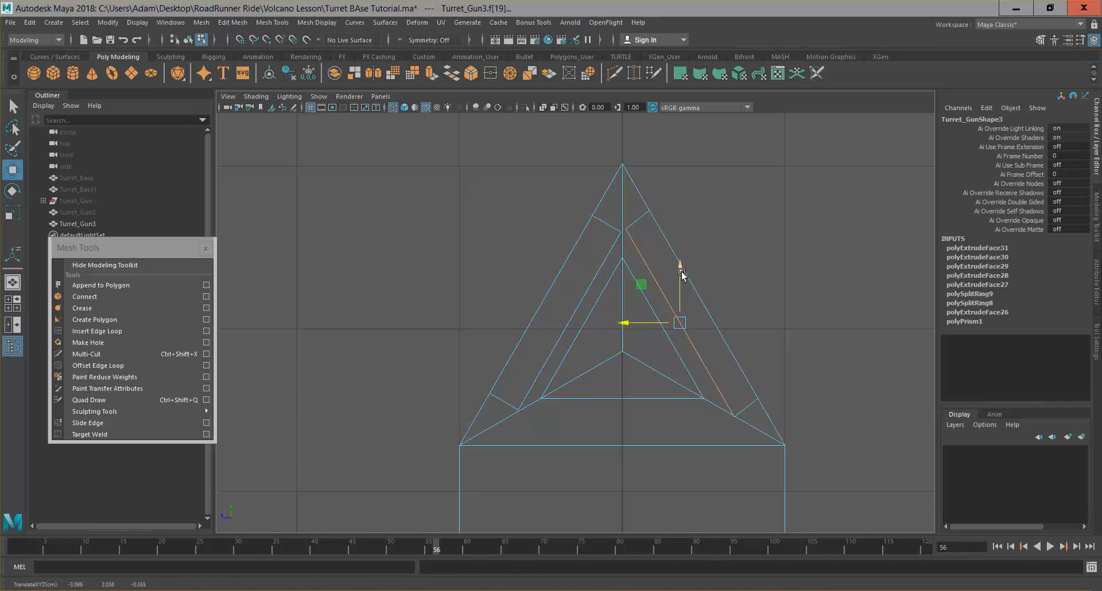
left_click_drag(682, 275, 683, 276)
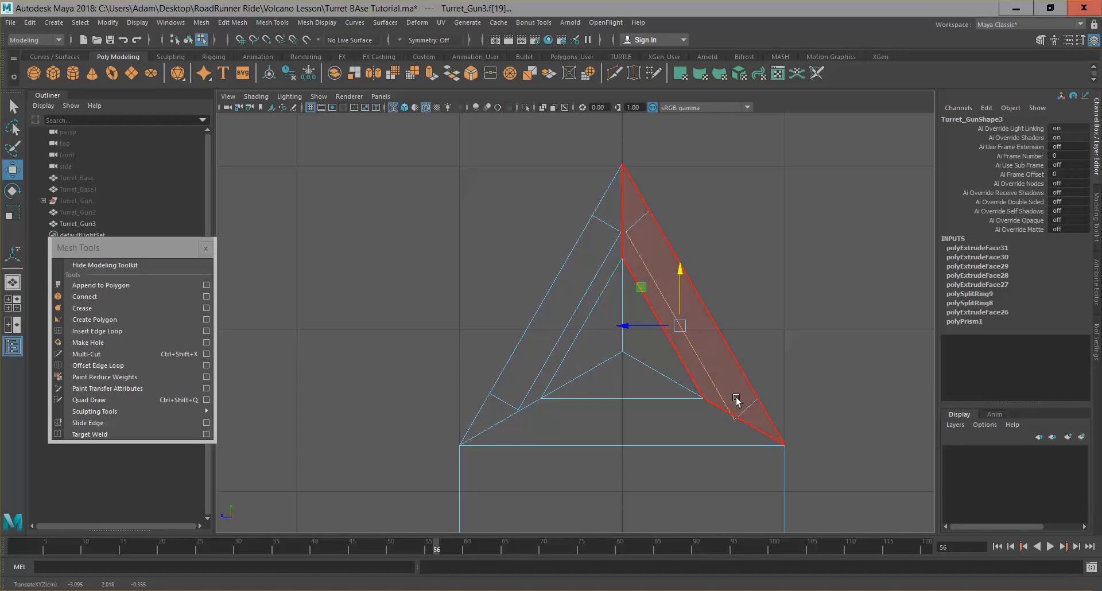
In vertex mode, move the first recess's lower inner corner vertices up and inward to about Y 1.486, Z -0.671.
right_click_drag(644, 272, 591, 268)
left_click_drag(727, 404, 728, 404)
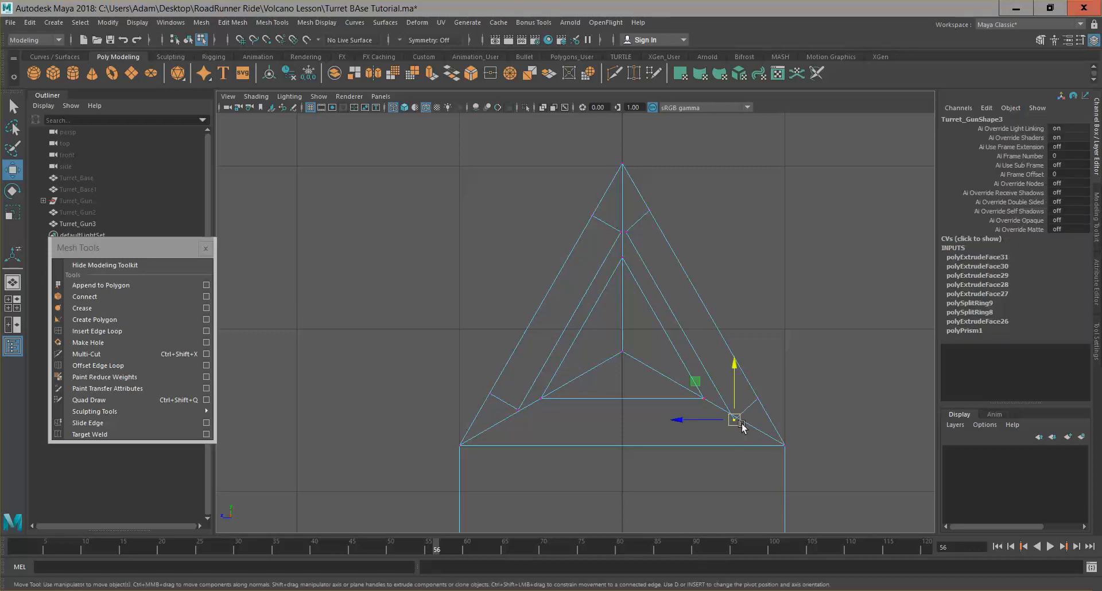
middle_click_drag(694, 382, 690, 371)
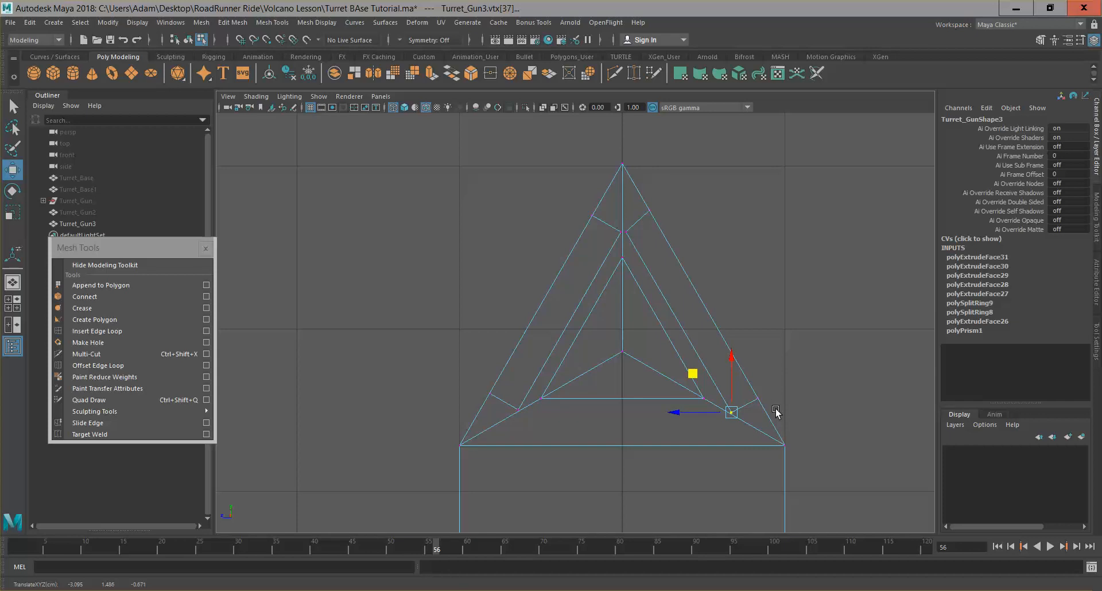
Move the first recess's lower and upper outer corner vertices along the sloped side to align with the opposite recess.
left_click_drag(767, 408, 744, 383)
middle_click_drag(720, 361, 715, 355)
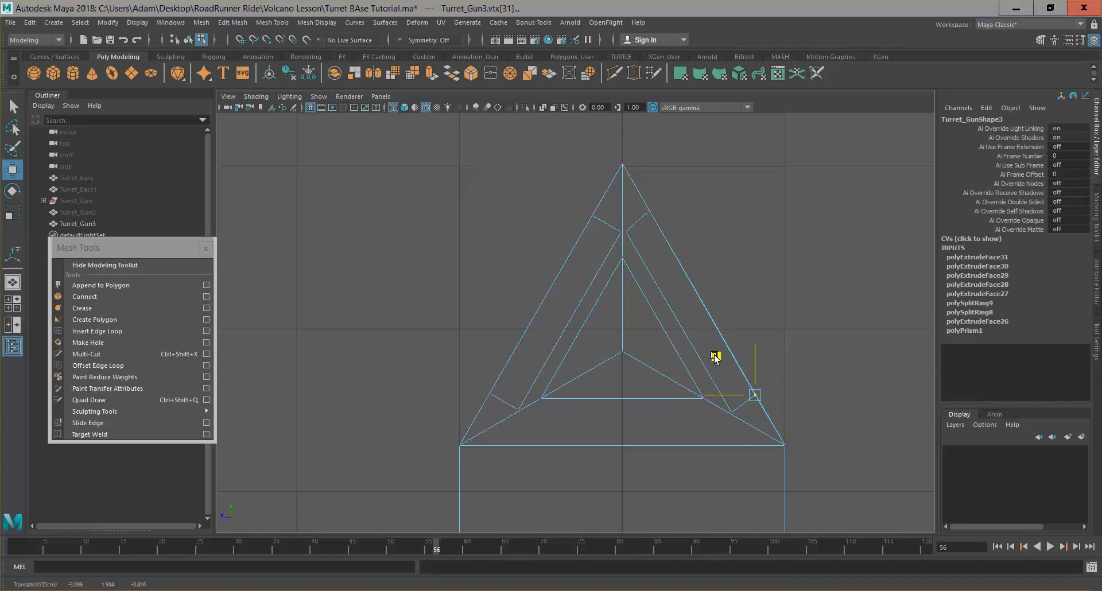
middle_click_drag(715, 359, 714, 356)
left_click(851, 349)
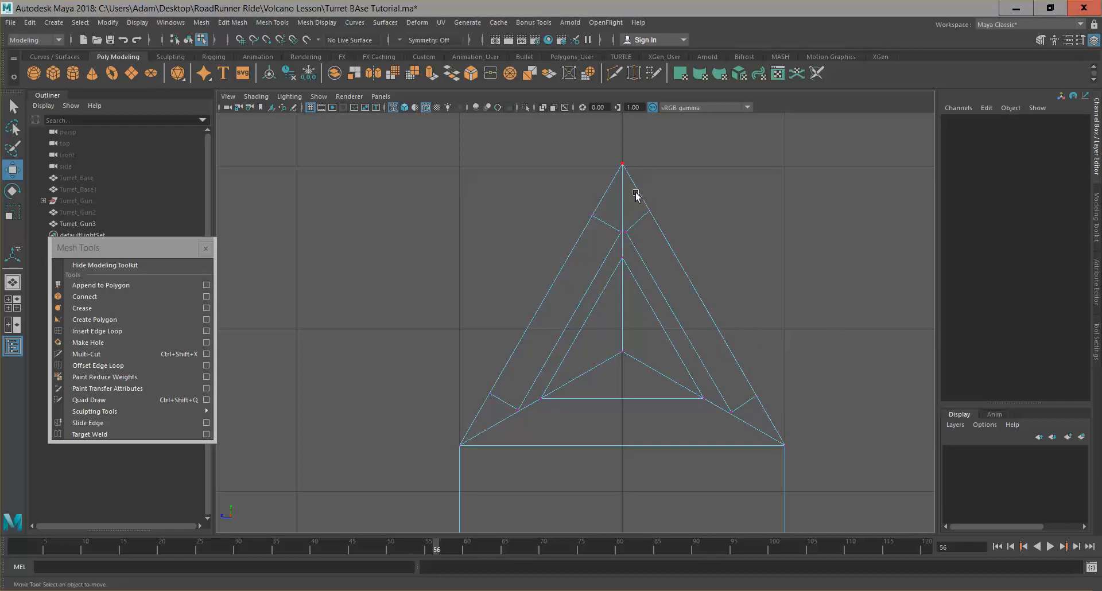
left_click_drag(635, 195, 660, 226)
middle_click_drag(612, 171, 615, 176)
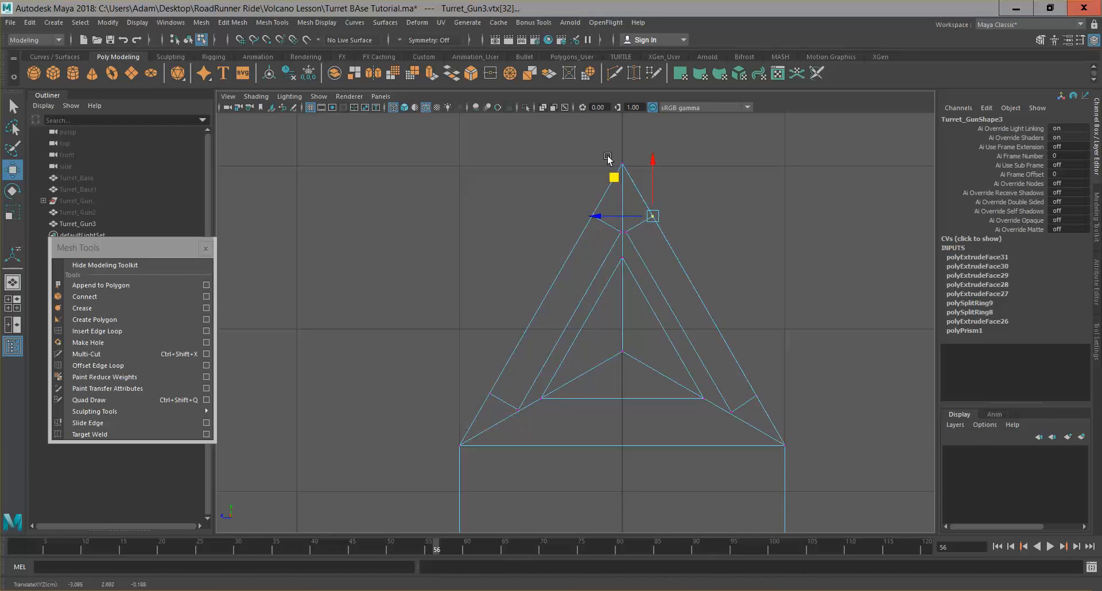
Return to the perspective view with the gun in shaded object mode and nothing selected.
left_click(383, 101)
mouse_move(435, 105)
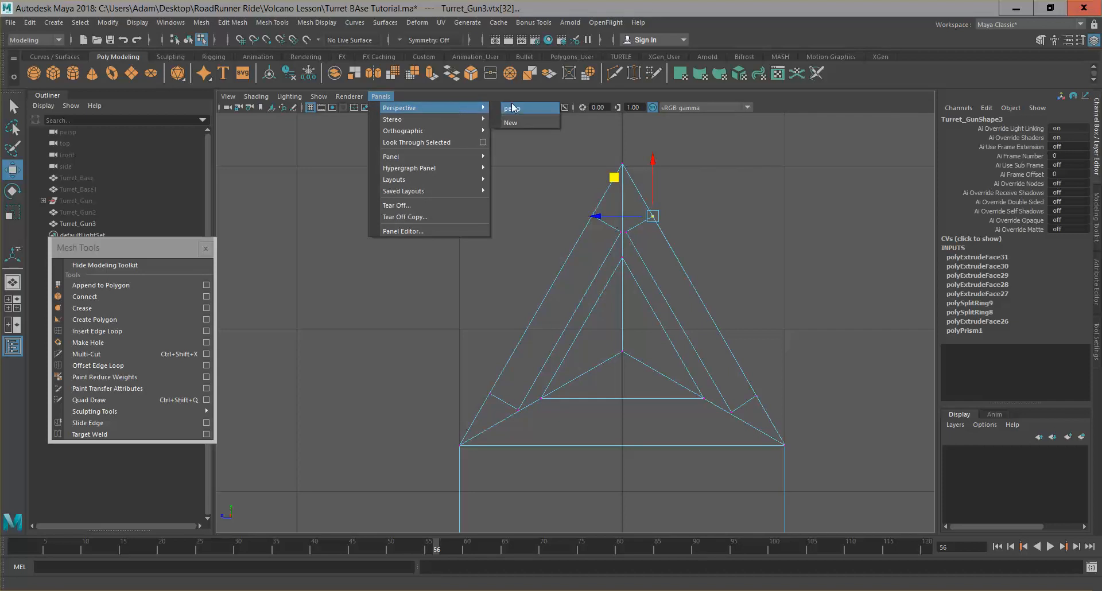
left_click(511, 109)
right_click_drag(712, 291, 740, 258)
left_click(404, 107)
left_click(819, 305)
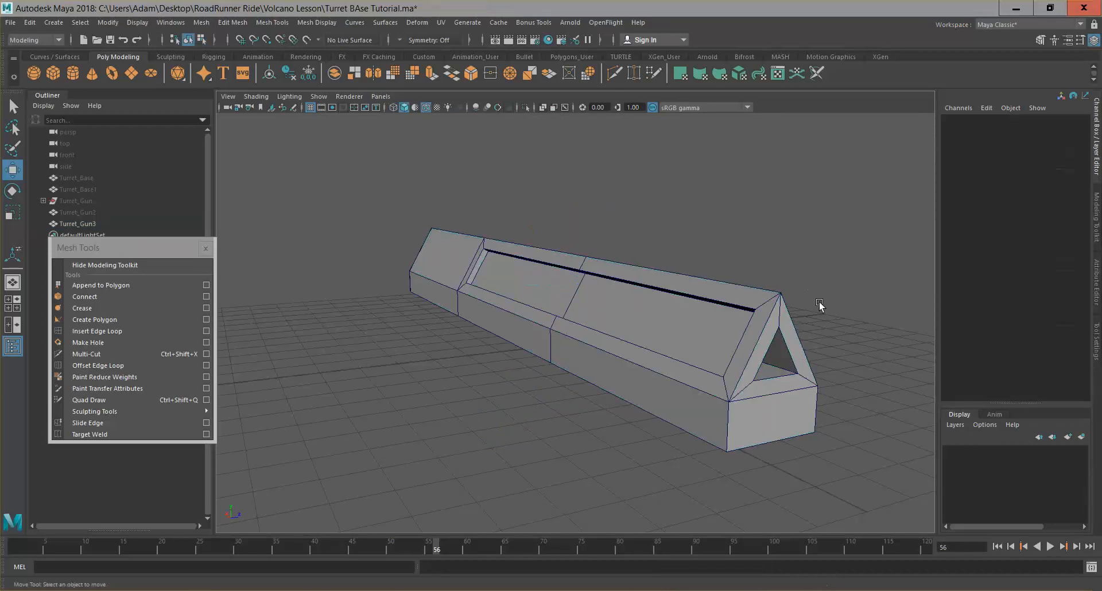
In face mode, select the front half's lower base faces: both vertical sides and the end face.
left_click_drag(784, 339, 636, 384, "alt")
right_click(553, 265)
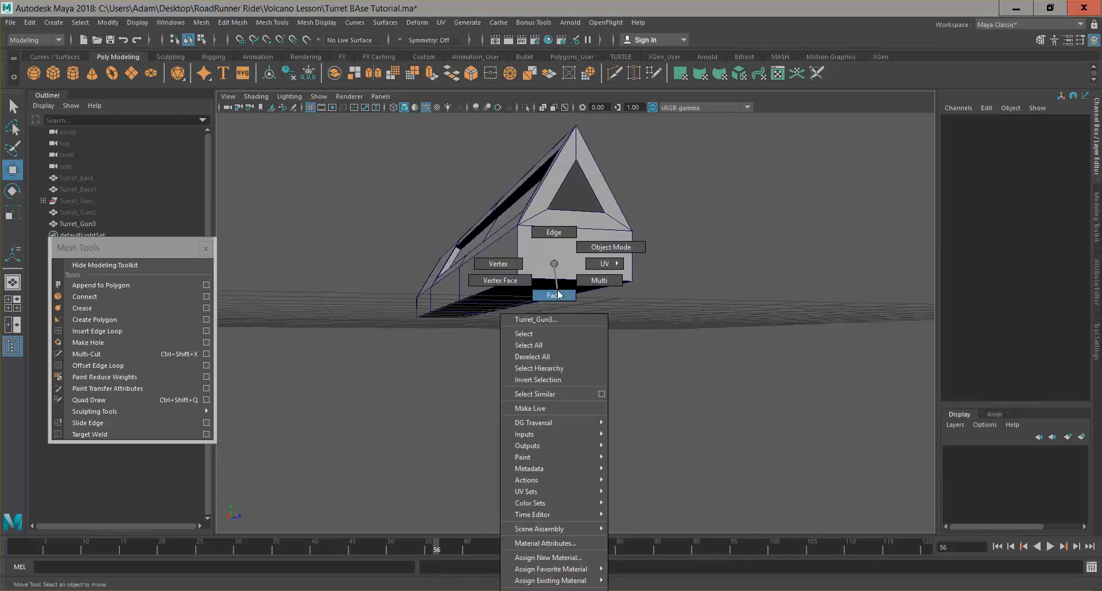
right_click_drag(557, 291, 557, 293)
left_click_drag(554, 296, 652, 314, "alt")
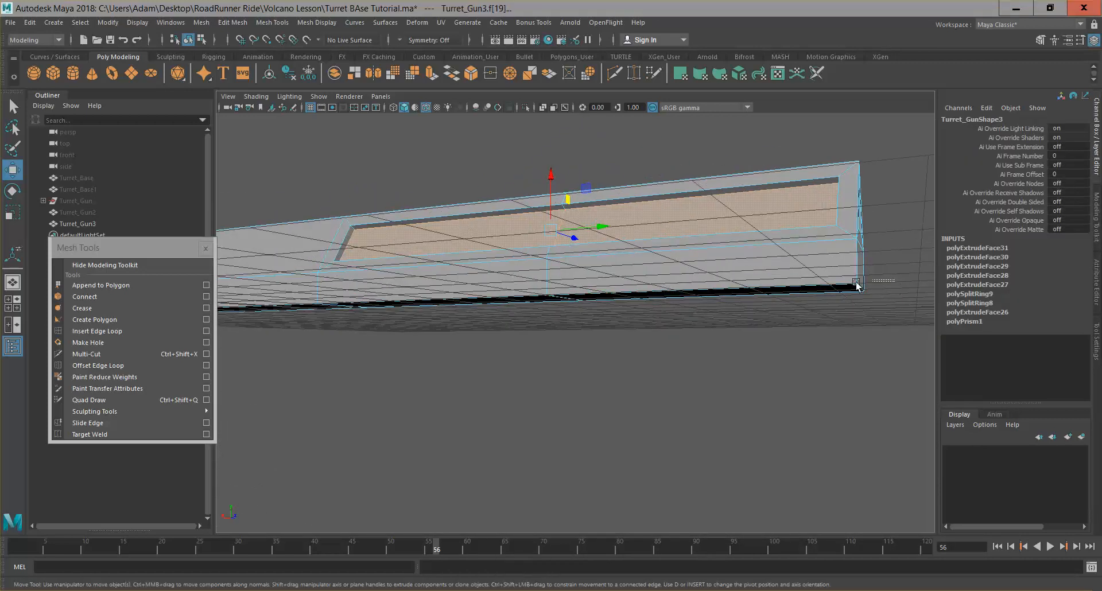
left_click(819, 295)
left_click_drag(818, 294, 726, 302, "alt")
left_click_drag(458, 290, 532, 333, "alt")
left_click_drag(767, 293, 750, 382, "alt")
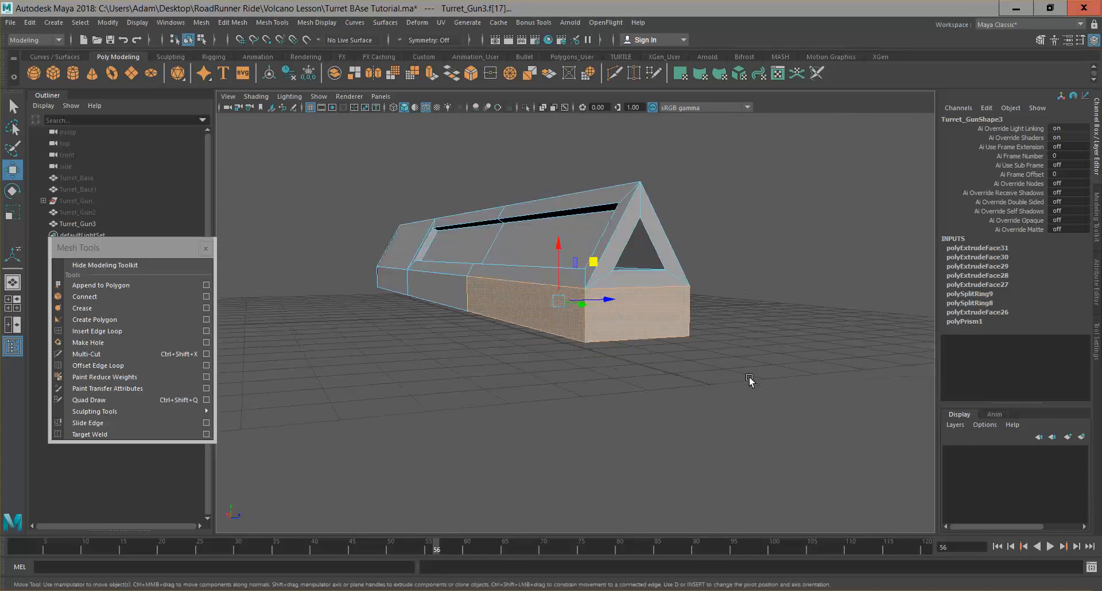
Extrude the selected front base faces and pull them inward so the lower section steps in beneath the barrel.
key("ctrl+e")
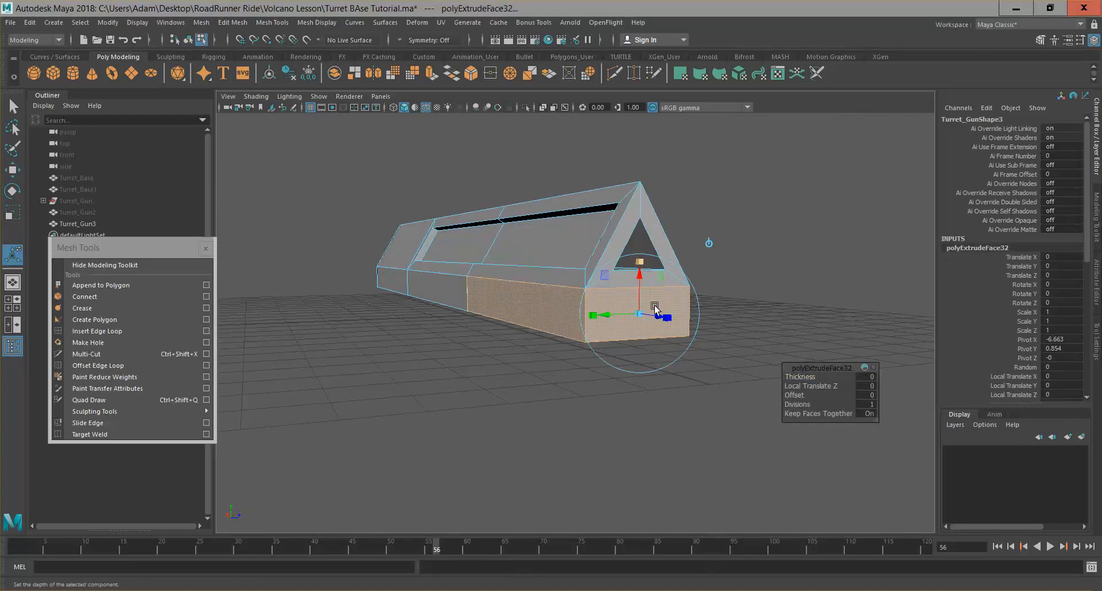
left_click_drag(641, 317, 629, 317)
left_click_drag(631, 356, 677, 341, "alt")
left_click_drag(711, 387, 563, 309, "alt")
left_click(606, 353)
Extrude the lower section's front end face and scale it inward to leave a border around it.
scroll(540, 329, "up", 2)
left_click(601, 305)
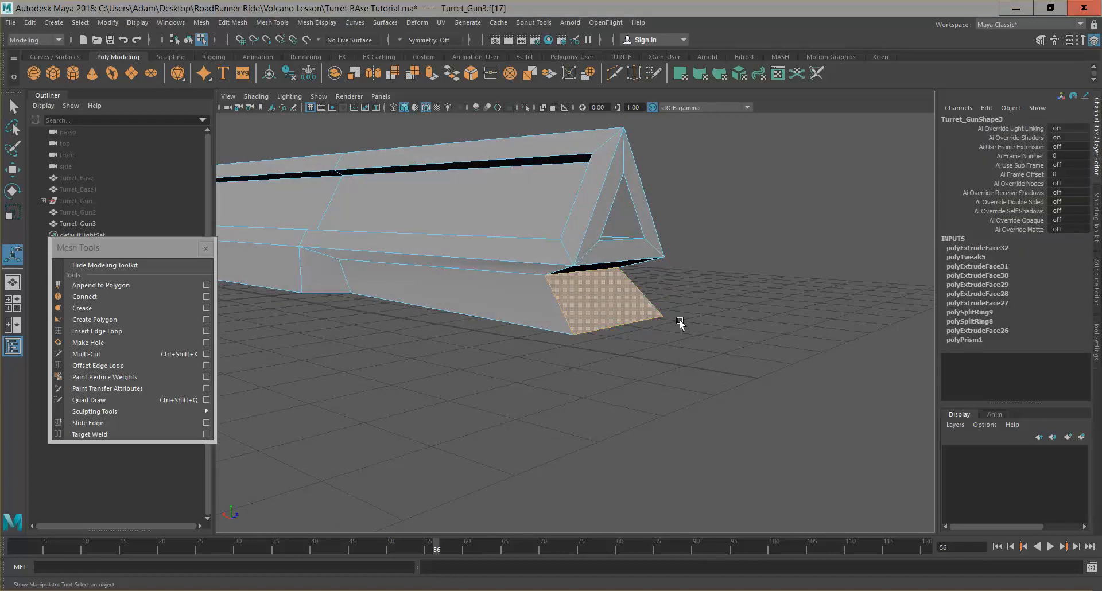
left_click_drag(656, 334, 546, 339, "alt")
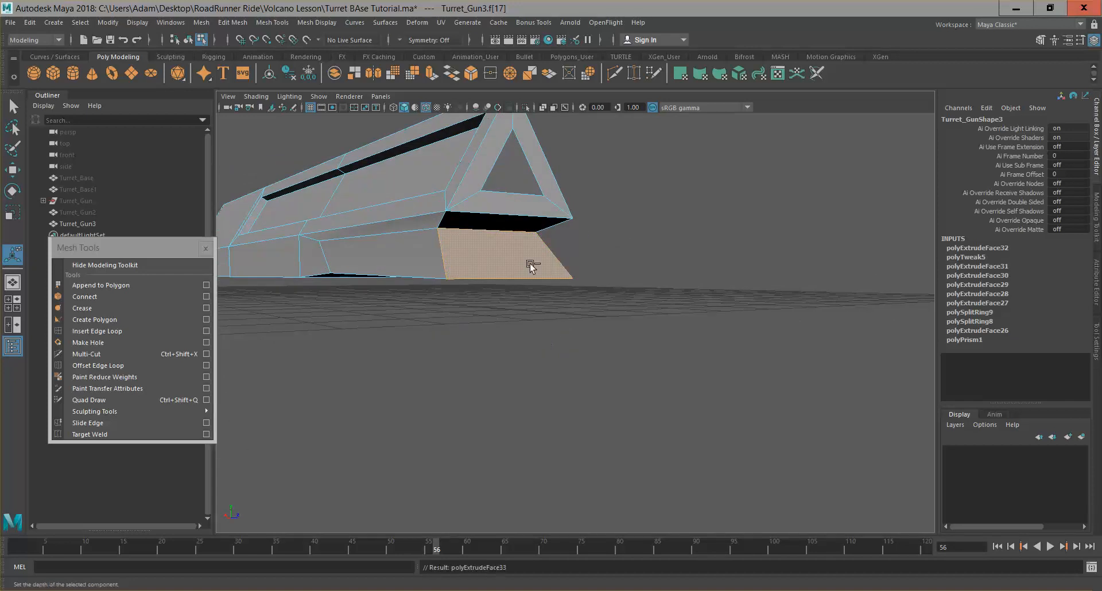
key("ctrl+e")
left_click_drag(520, 232, 519, 218)
left_click(518, 216)
left_click_drag(500, 254, 547, 337)
Extrude the inset front end face straight back along the gun's length to hollow out the lower section.
key("ctrl+e")
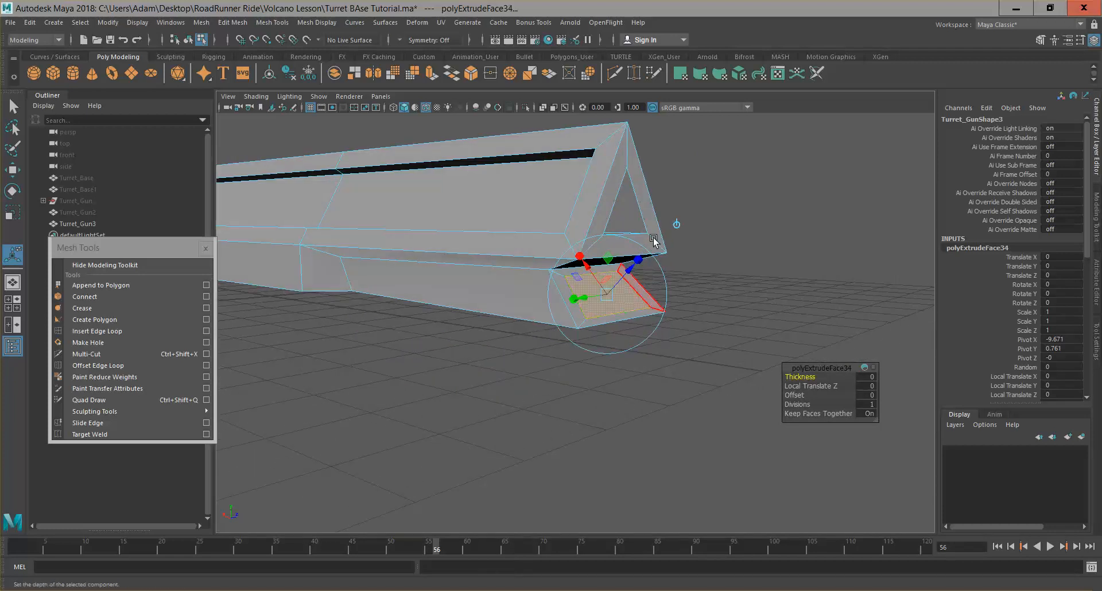
left_click_drag(629, 266, 593, 280)
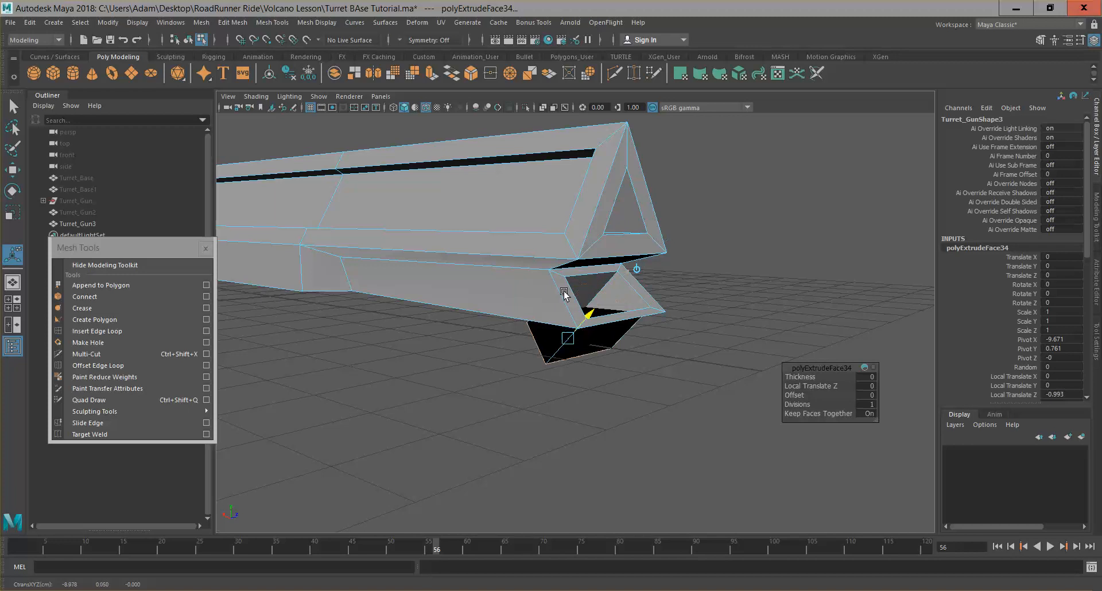
key("ctrl+z")
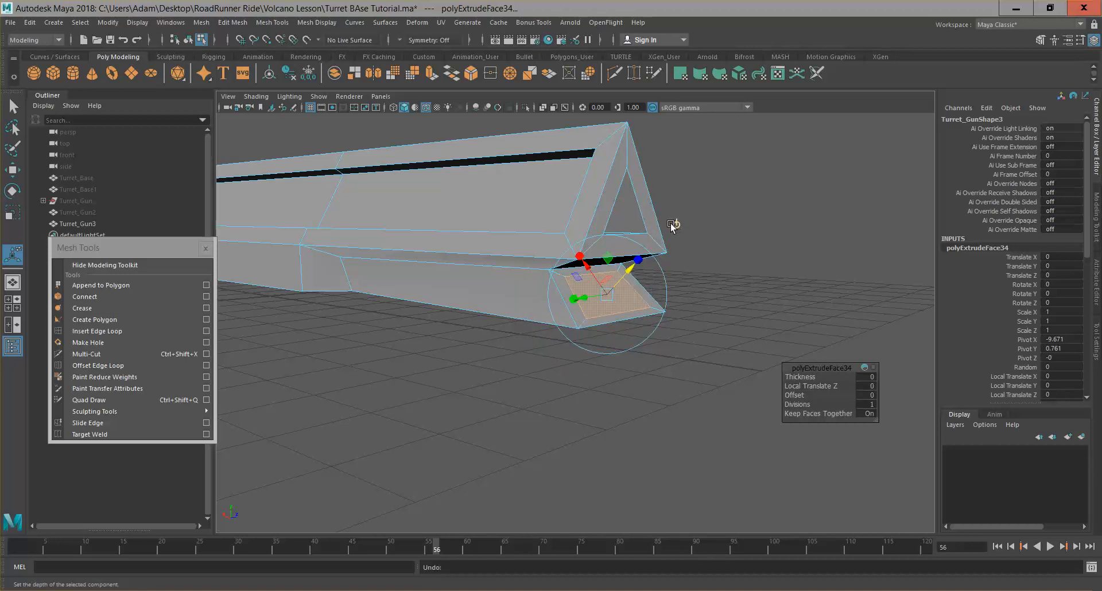
left_click(677, 223)
left_click_drag(631, 287, 775, 280, "alt")
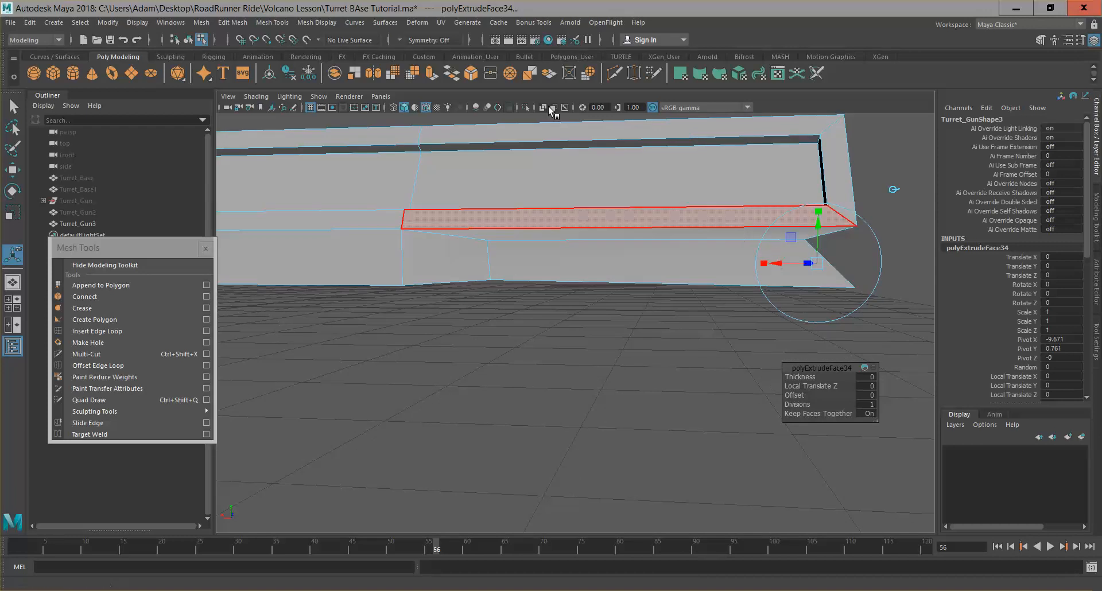
left_click(394, 107)
left_click_drag(755, 263, 616, 262)
mouse_move(763, 298)
left_mouse_down("alt")
mouse_move(596, 278)
mouse_move(572, 304)
mouse_move(604, 304)
mouse_move(620, 320)
mouse_move(503, 314)
mouse_move(699, 321)
mouse_move(677, 285)
mouse_move(707, 286)
left_mouse_up("alt")
left_click(405, 107)
left_click(597, 278)
Select the rear section's lower base faces and extrude them outward into a wider block.
scroll(603, 304, "down", 5)
scroll(700, 283, "up", 3)
left_click_drag(496, 369, 585, 401, "alt")
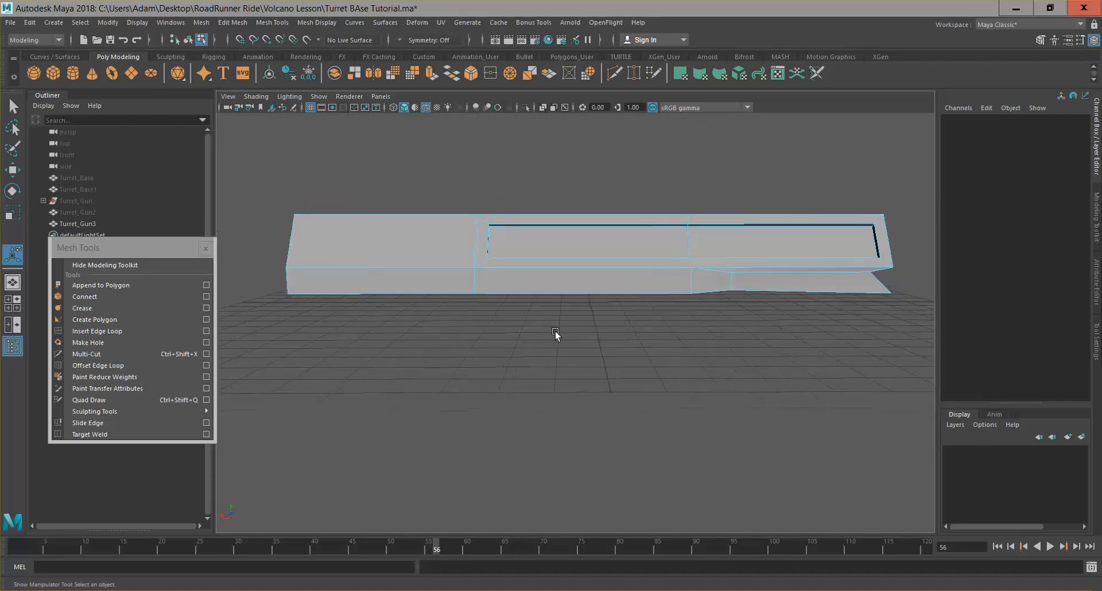
left_click_drag(336, 337, 339, 315, "alt")
left_click(358, 262)
left_click_drag(445, 337, 493, 342, "alt")
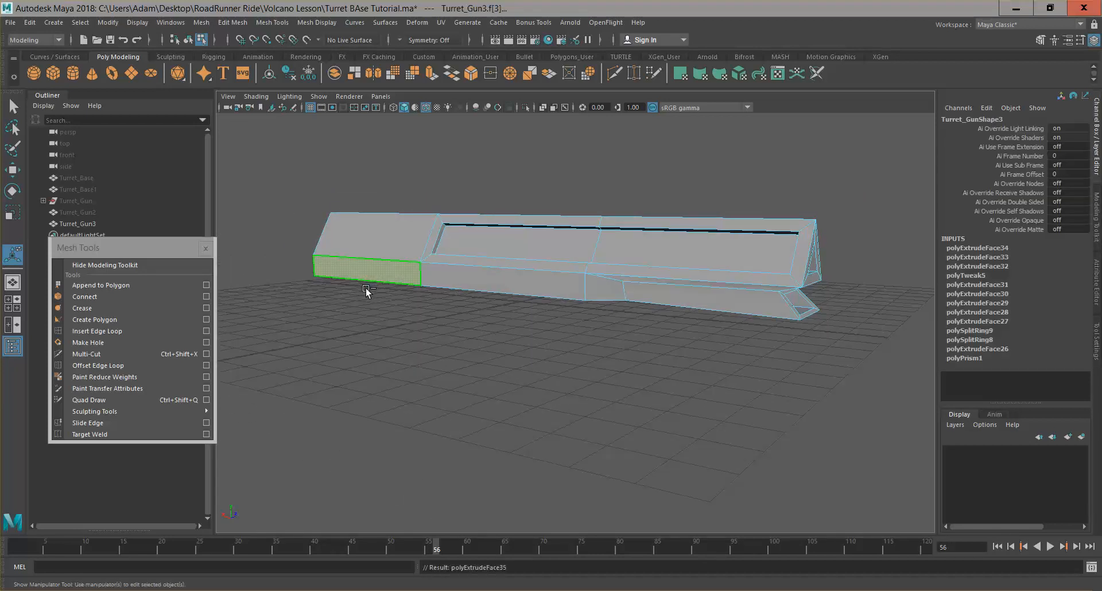
key("ctrl+e")
left_click_drag(367, 290, 497, 332, "alt")
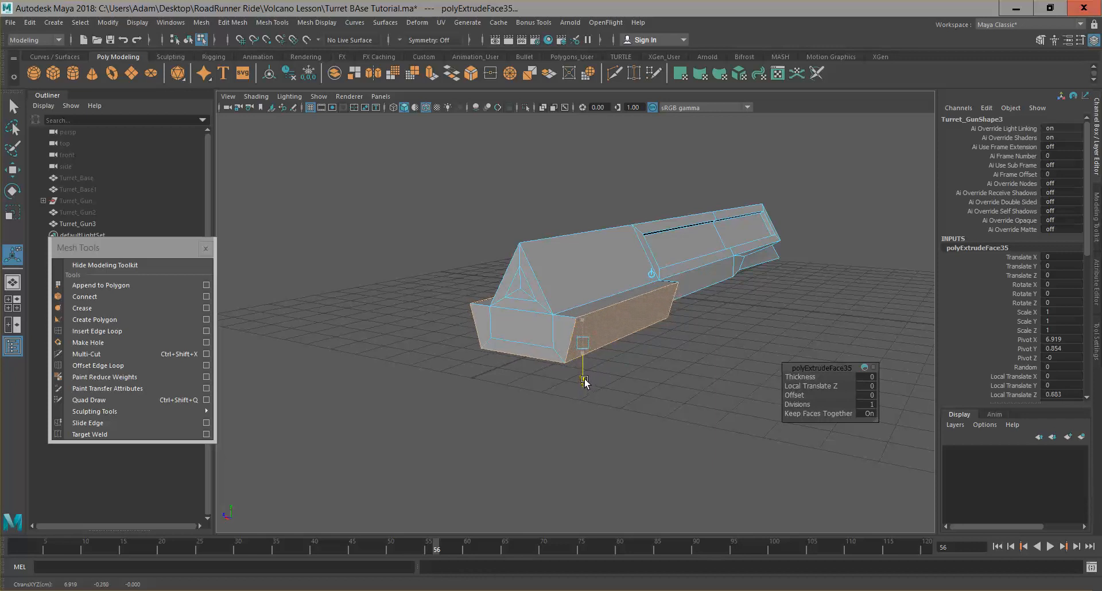
left_click_drag(584, 380, 698, 383, "alt")
left_click(462, 380)
Select the large sloped upper face on one side of the rear section.
left_click(610, 355)
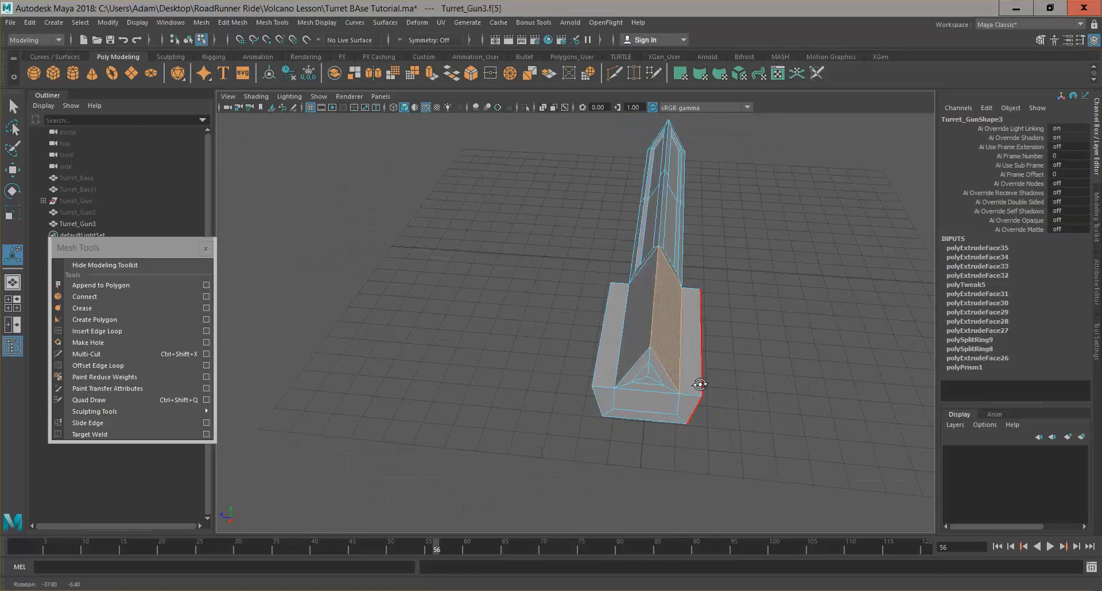
left_click_drag(655, 297, 536, 321, "alt")
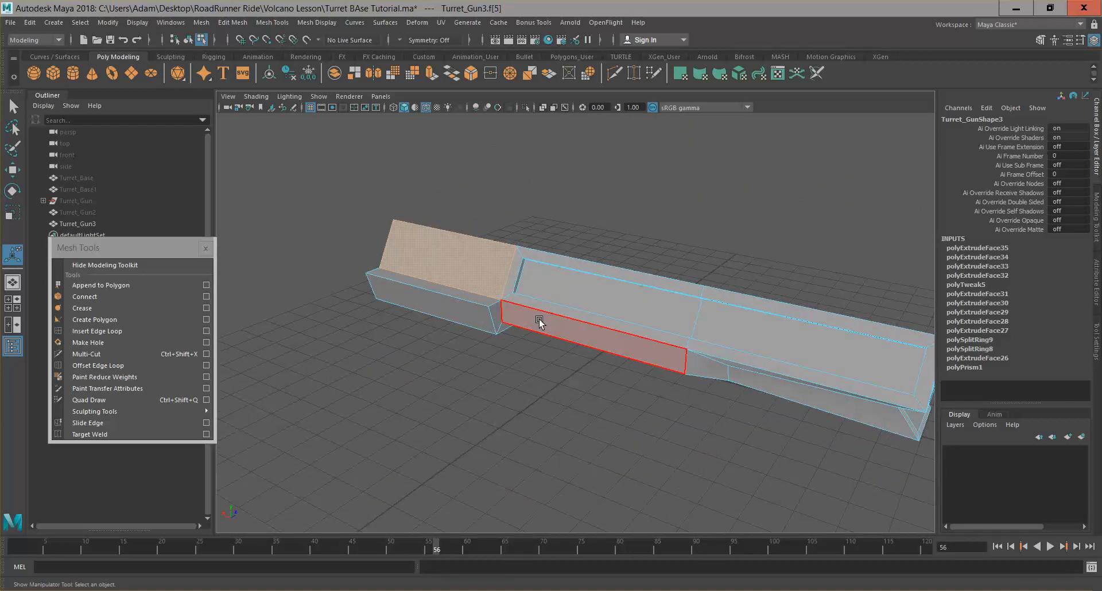
middle_click_drag(408, 298, 409, 349, "alt")
double_click(409, 350)
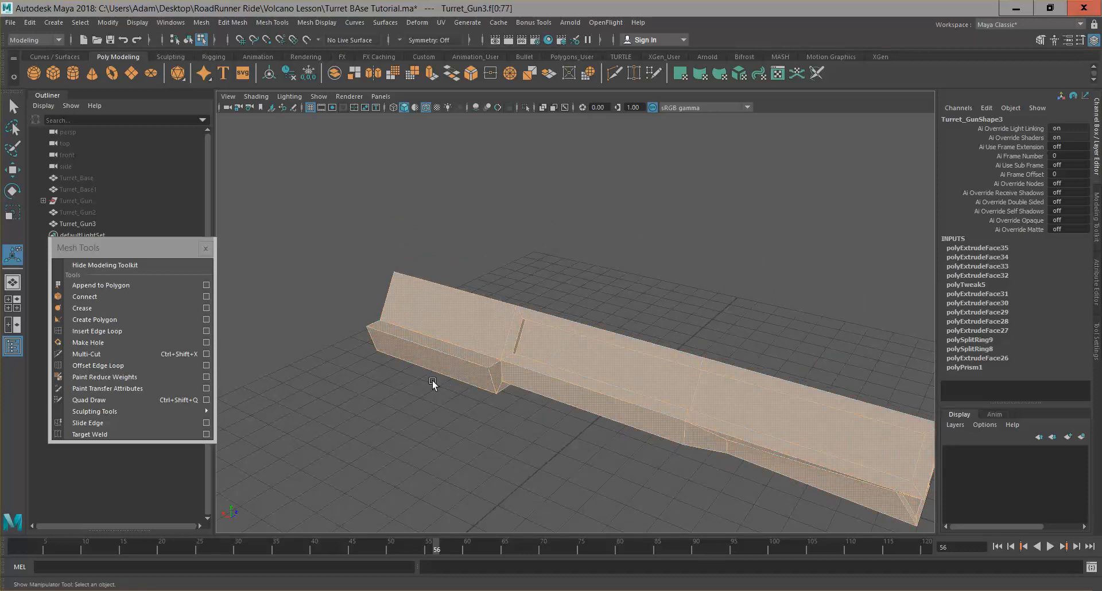
left_click(441, 395)
left_click(446, 297)
left_click_drag(542, 439, 507, 387, "alt")
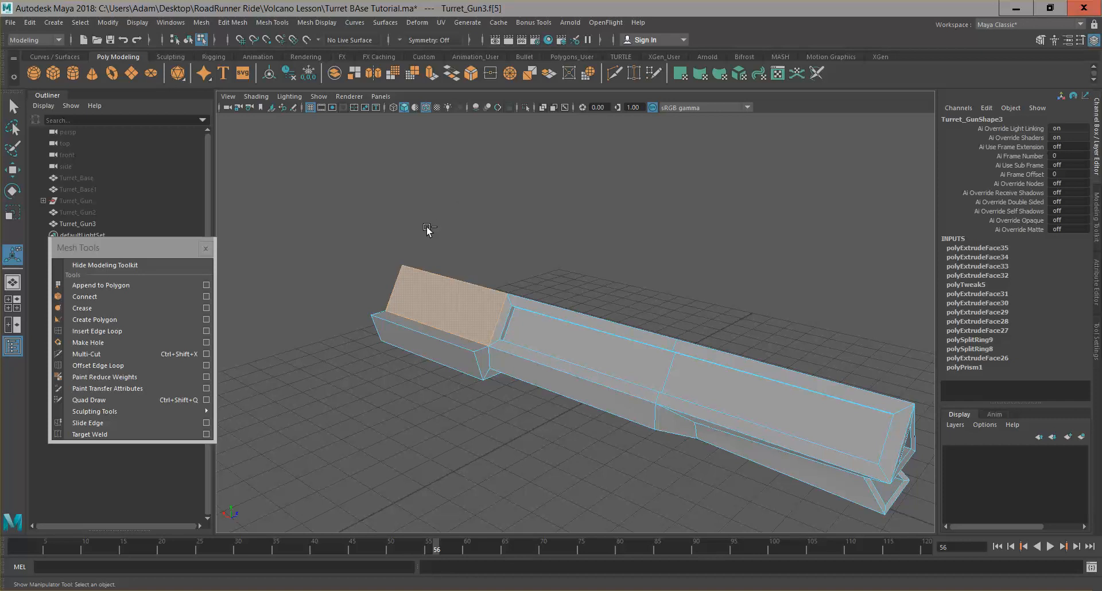
Try extruding the rear sloped face and scaling it inward to form an inset panel.
key("ctrl+e")
left_click_drag(459, 295, 425, 288, "alt")
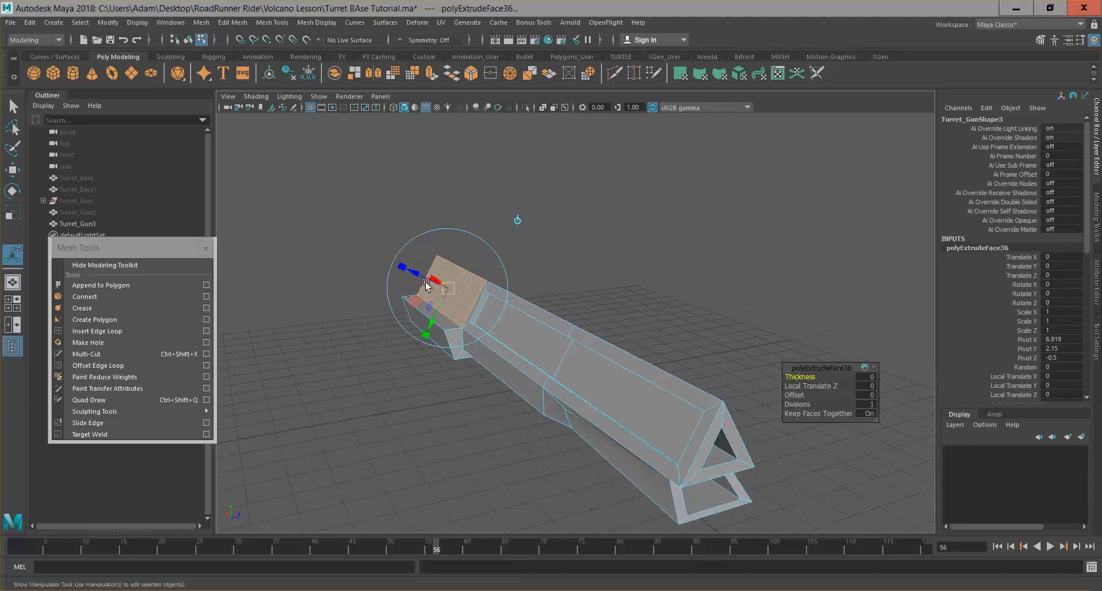
left_click(398, 263)
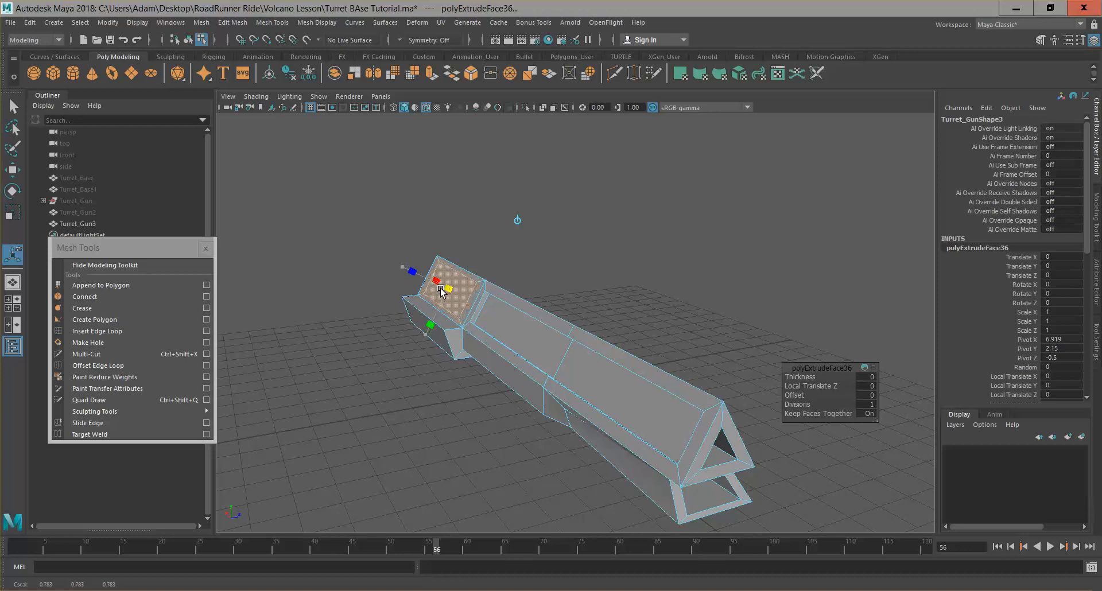
left_click_drag(439, 288, 586, 332, "alt")
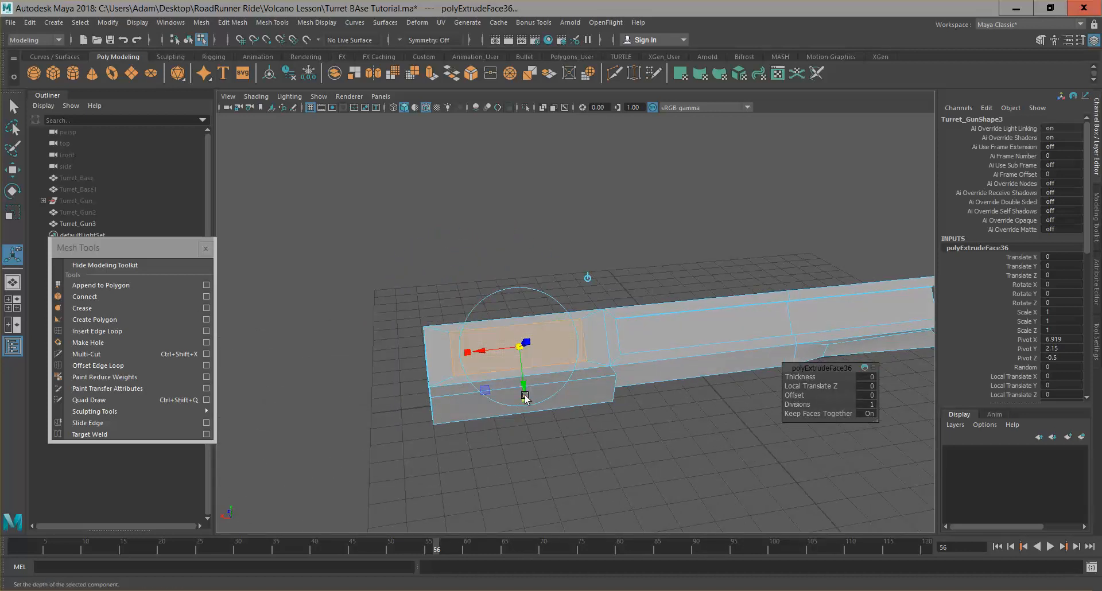
left_click_drag(524, 394, 526, 394)
key("ctrl+z")
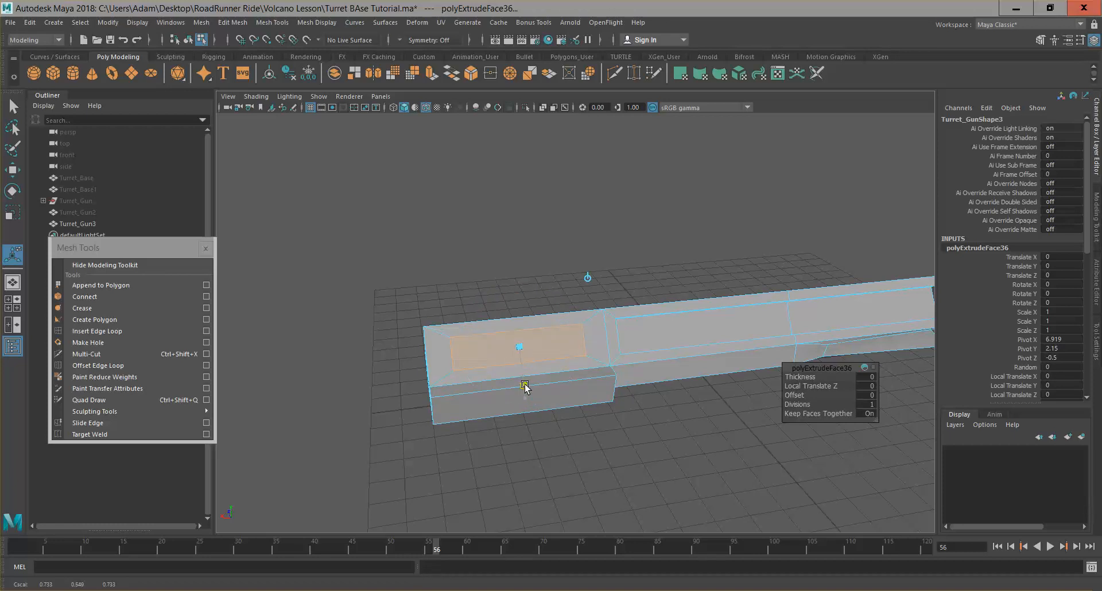
Try extruding the opposite rear sloped face separately to form a matching inset panel.
left_click_drag(452, 367, 593, 375, "alt")
left_click(594, 322)
left_click(691, 335)
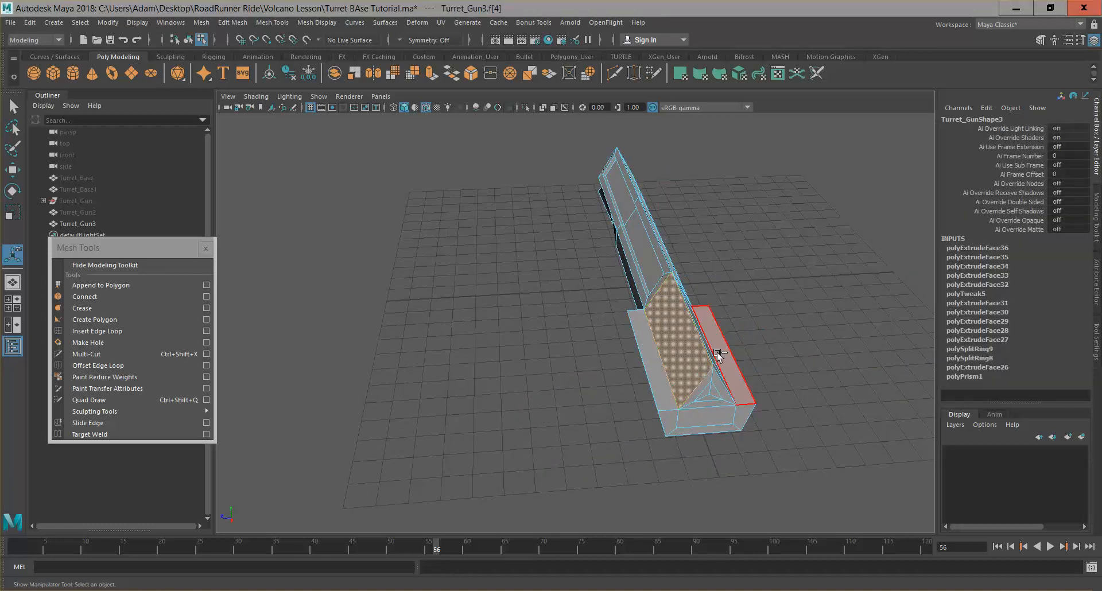
key("ctrl+e")
left_click_drag(725, 355, 768, 366, "alt")
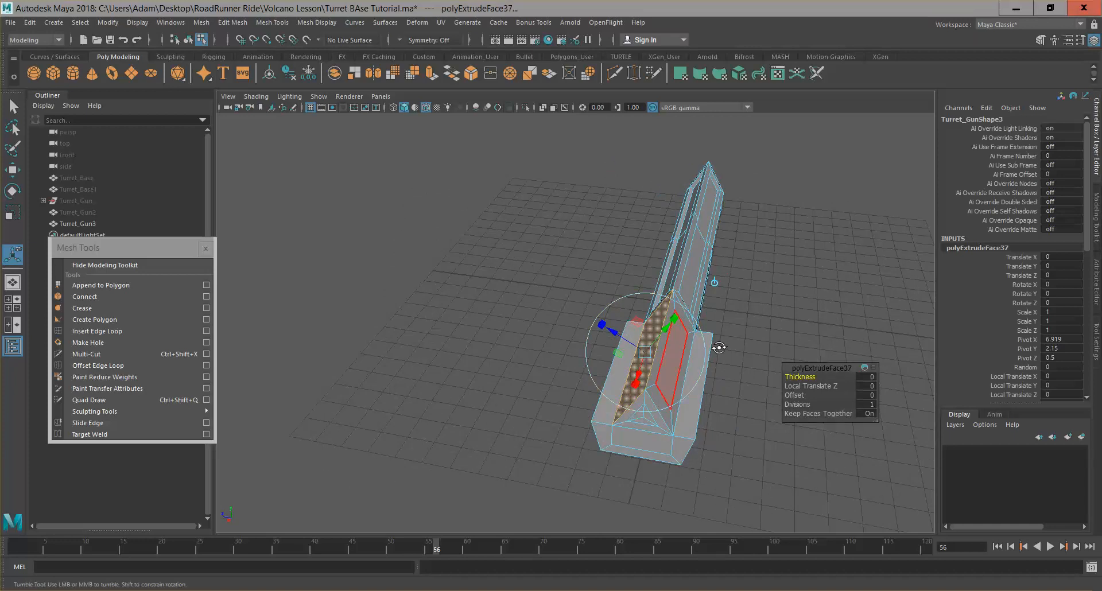
left_click_drag(717, 345, 725, 328, "alt")
middle_click_drag(725, 328, 670, 376, "alt")
right_click_drag(480, 291, 687, 298, "alt")
left_click_drag(690, 315, 682, 330)
Undo the separate extrusions of the two rear sloped faces.
key("ctrl+z")
key("ctrl+z")
key("ctrl+z")
left_click_drag(777, 293, 676, 277, "alt")
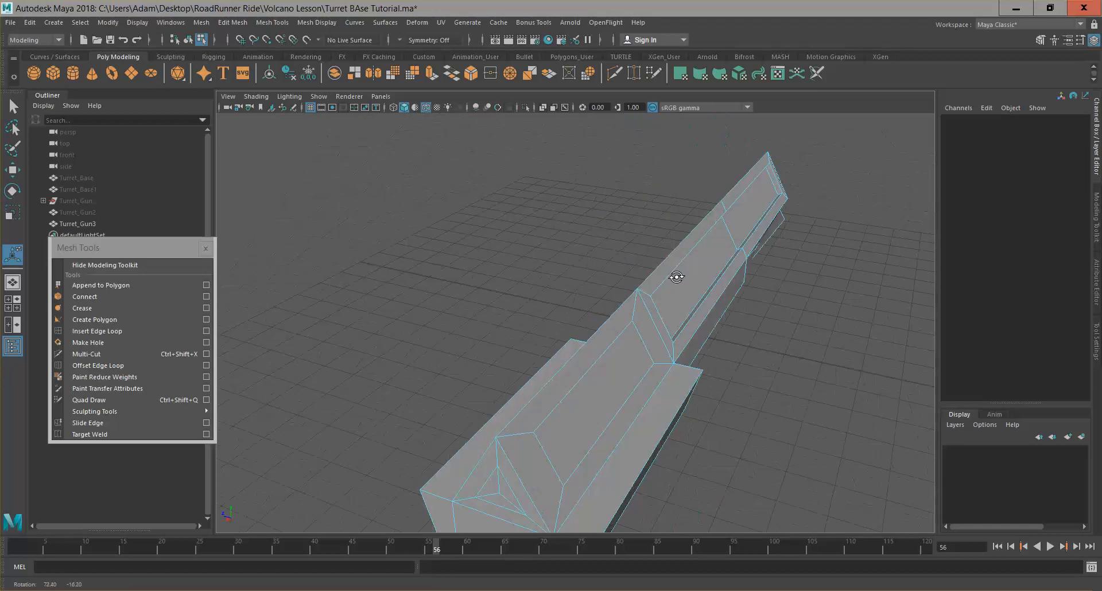
key("ctrl+z")
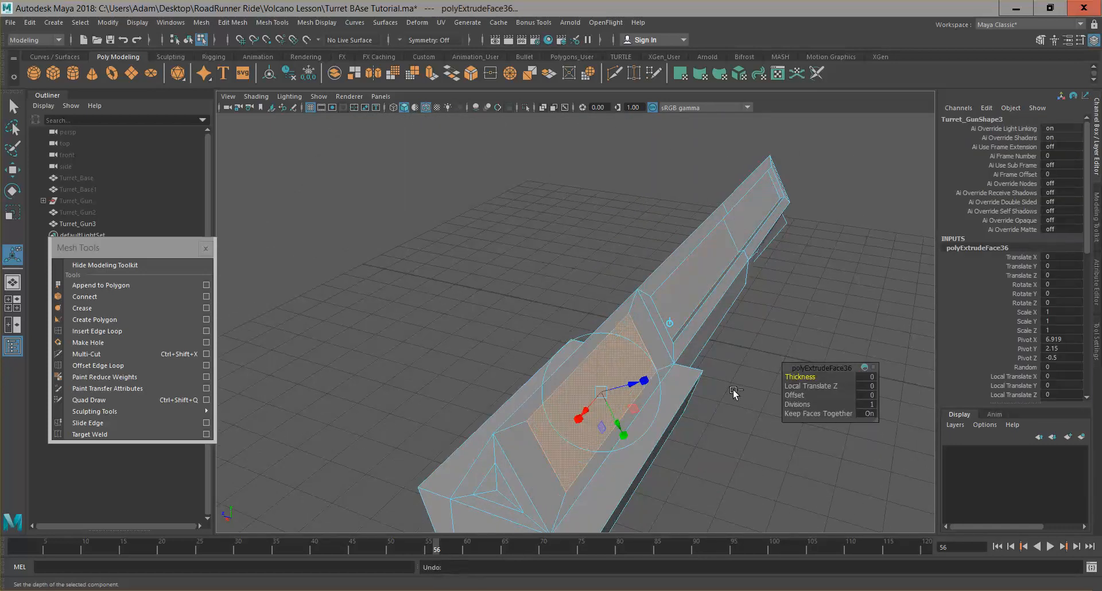
key("ctrl+z")
Extrude both rear sloped faces together with Keep Faces Together off and scale them inward into inset panels.
left_click_drag(698, 420, 778, 435, "alt")
left_click(672, 405, "shift")
left_click_drag(839, 307, 707, 323, "alt")
key("3")
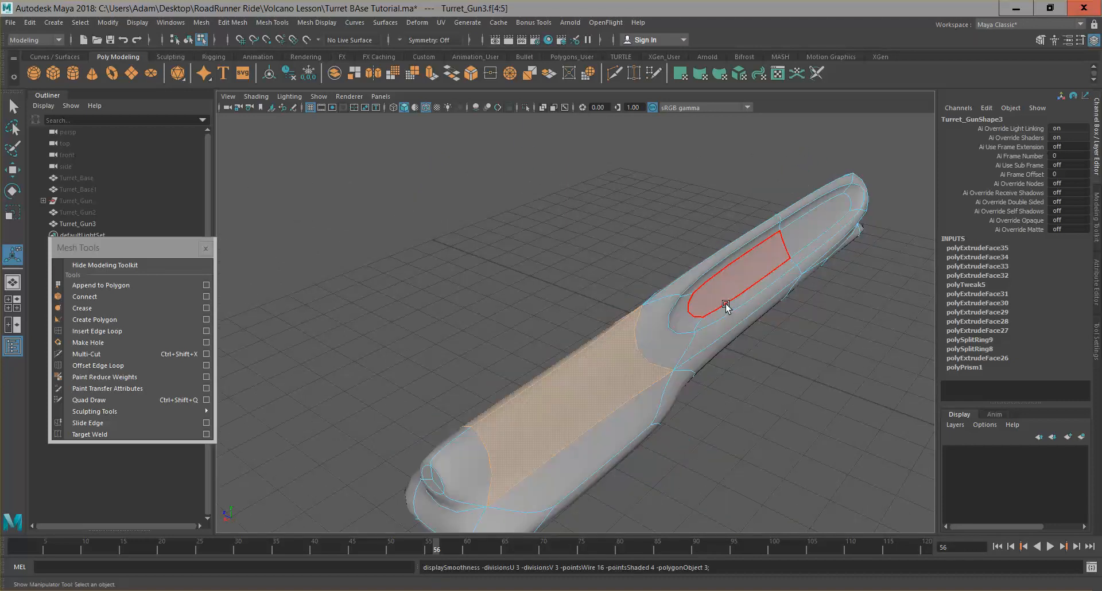
key("1")
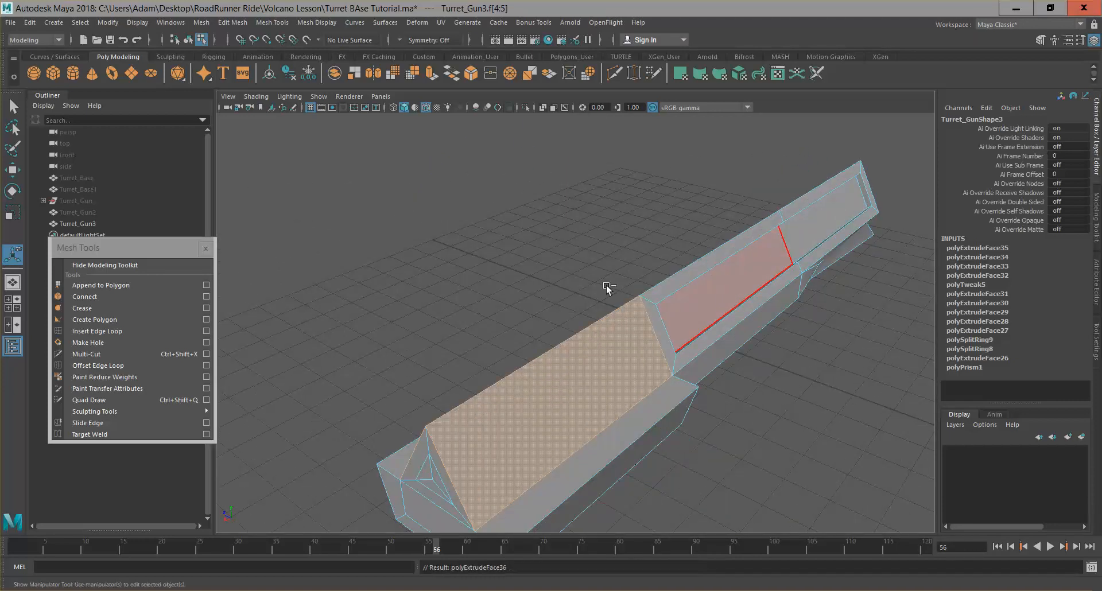
key("ctrl+e")
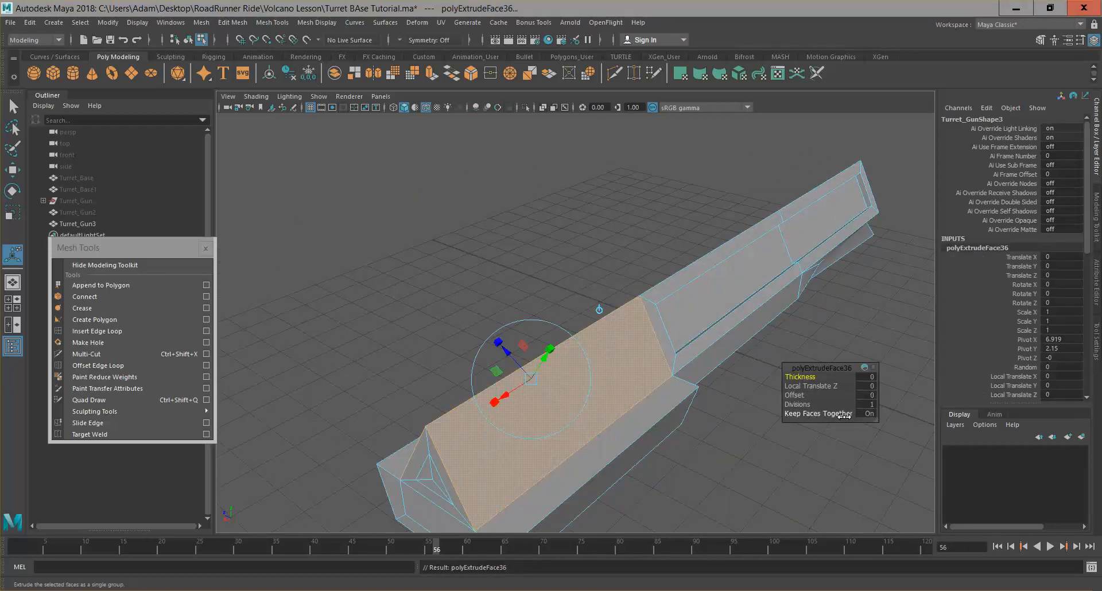
left_click(870, 414)
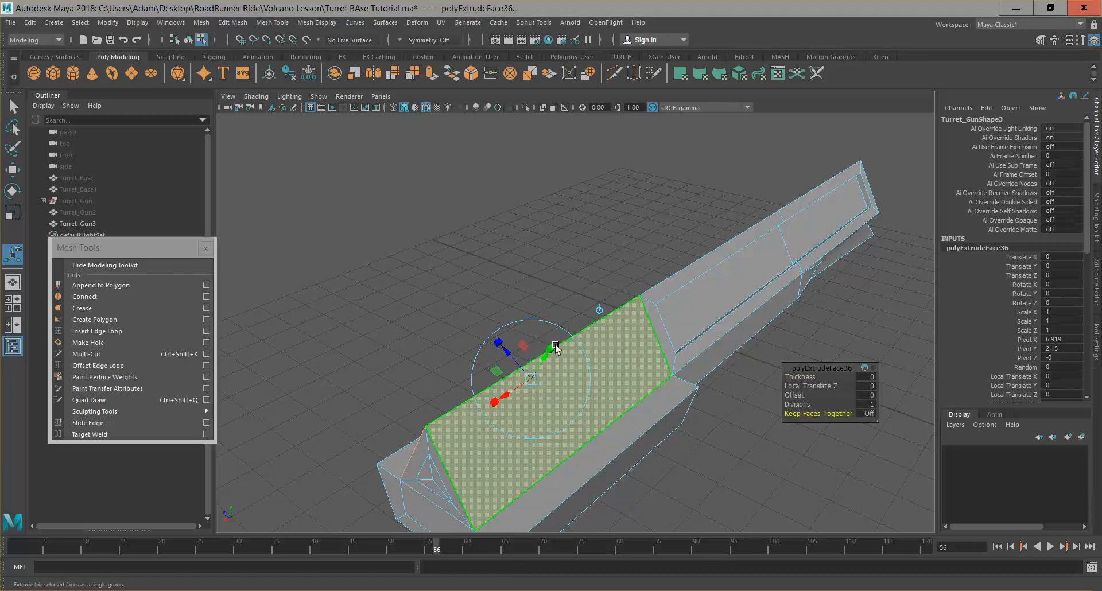
left_click_drag(533, 380, 598, 363)
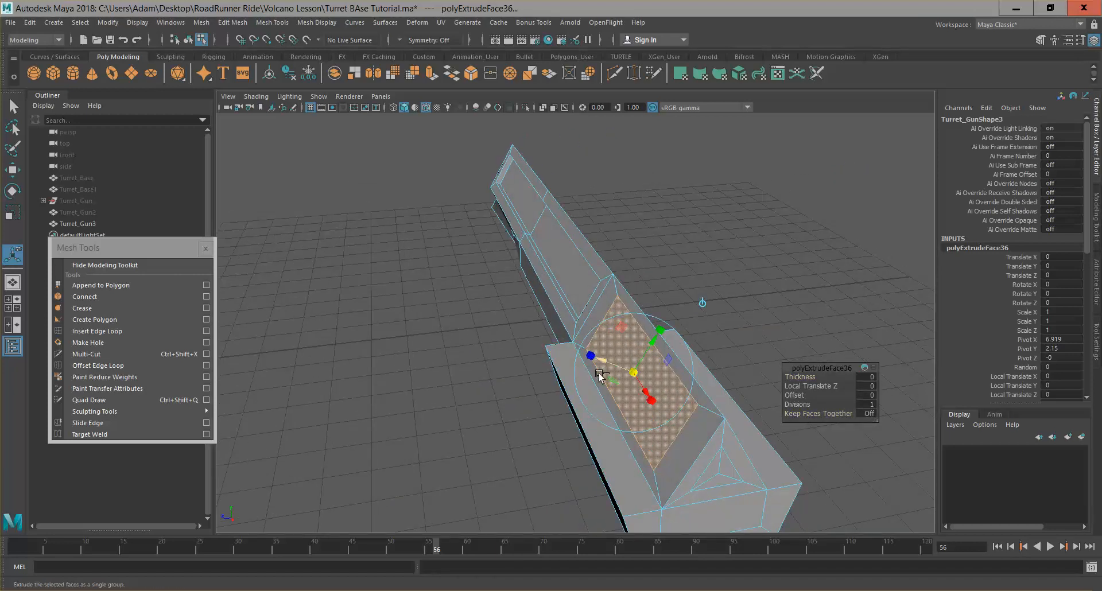
Extrude both inset rear faces outward into long angled wings with a Local Translate Z of about 4.859.
key("ctrl+e")
left_click_drag(601, 360, 261, 249)
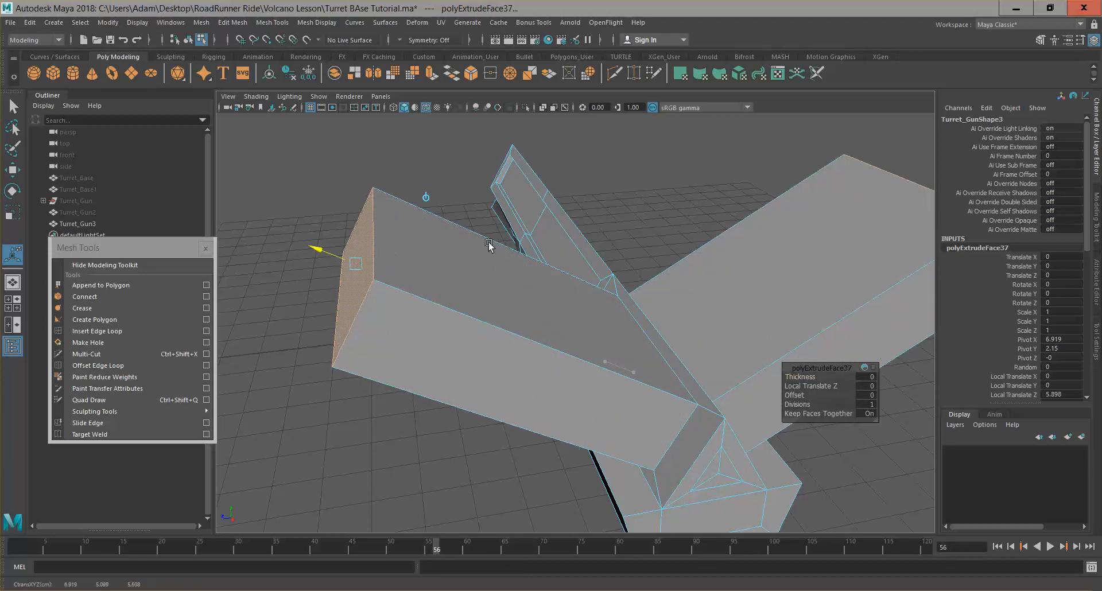
scroll(489, 245, "down", 5)
left_click_drag(539, 345, 778, 317, "alt")
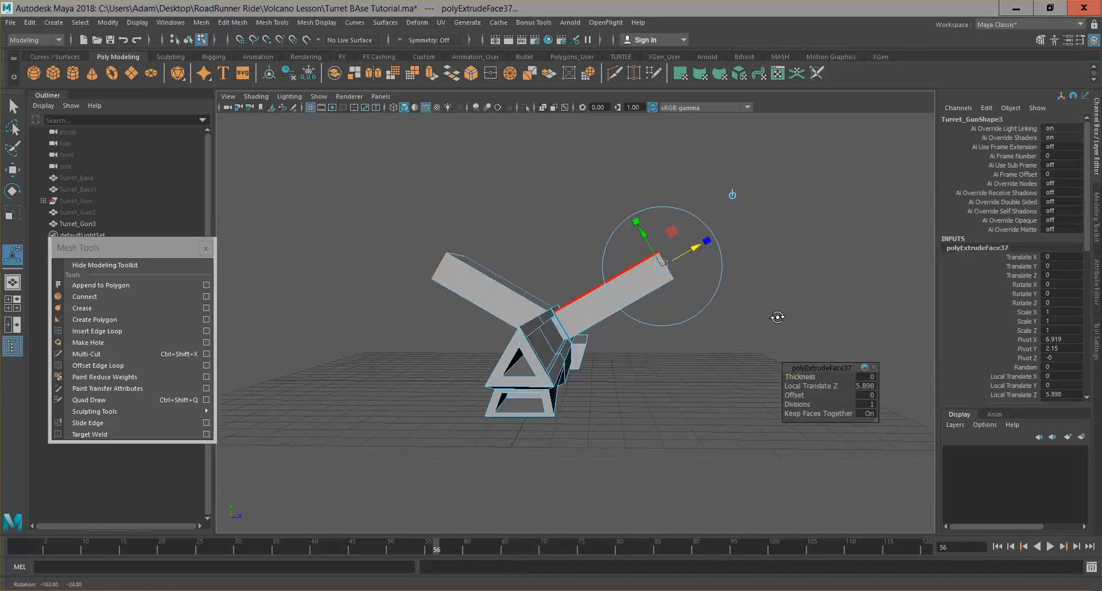
left_click_drag(697, 250, 677, 257, "alt")
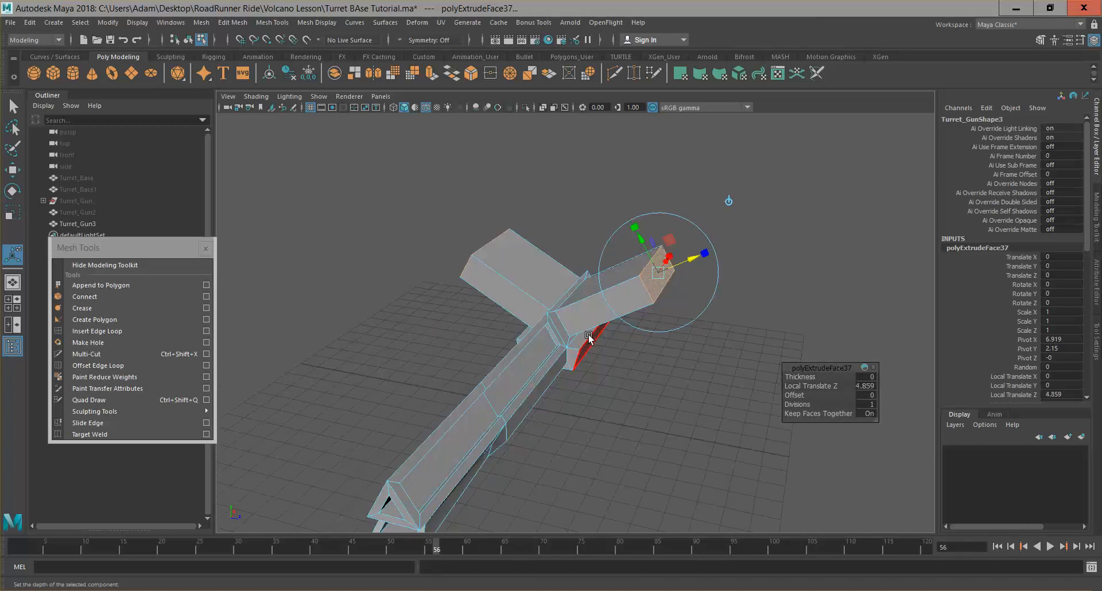
Pull the extruded ends of both rear wings back toward the body to shorten the wings.
left_click_drag(632, 336, 670, 330, "alt")
middle_click_drag(671, 329, 591, 304, "alt")
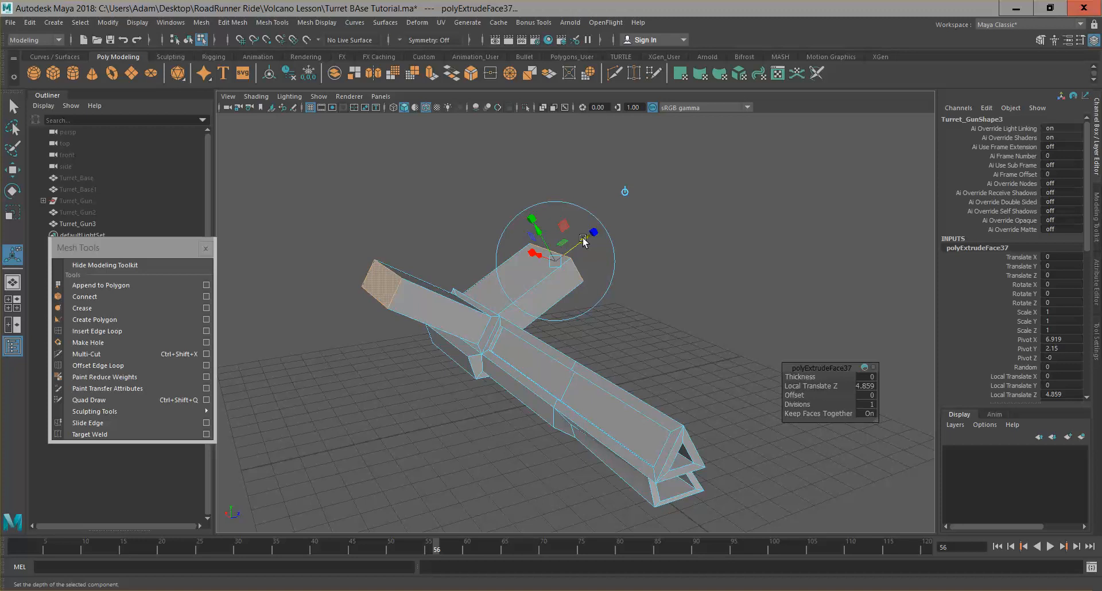
left_click_drag(566, 249, 570, 249)
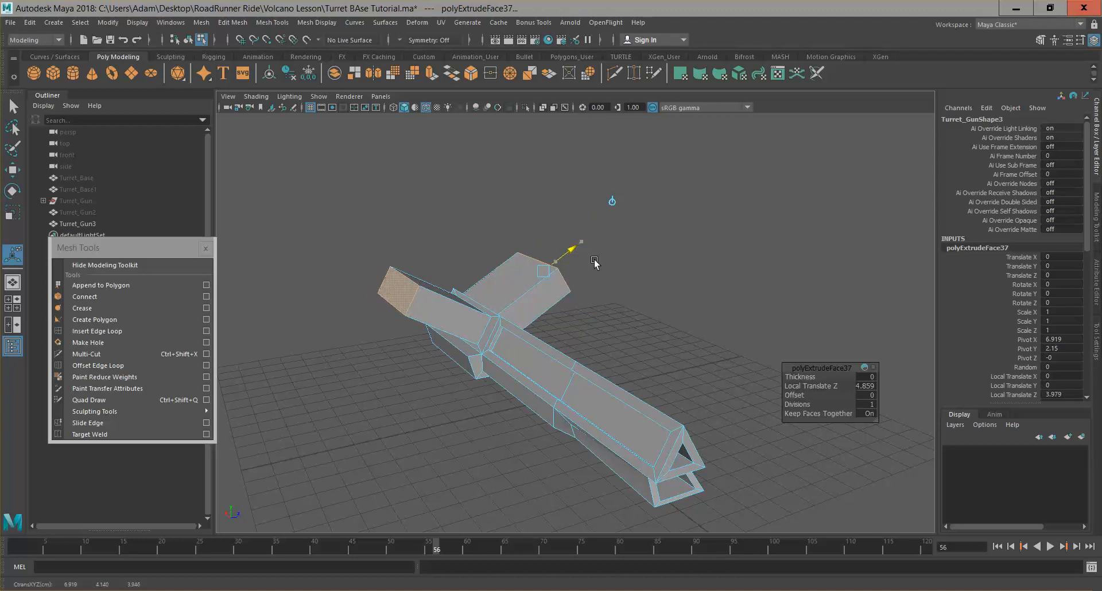
mouse_move(669, 336)
left_mouse_down("alt")
mouse_move(664, 316)
mouse_move(664, 329)
left_mouse_up("alt")
left_click_drag(575, 251, 584, 248)
left_click(657, 309)
Insert an edge loop around each rear wing, splitting off the section nearest the body.
left_click_drag(664, 409, 381, 276, "alt")
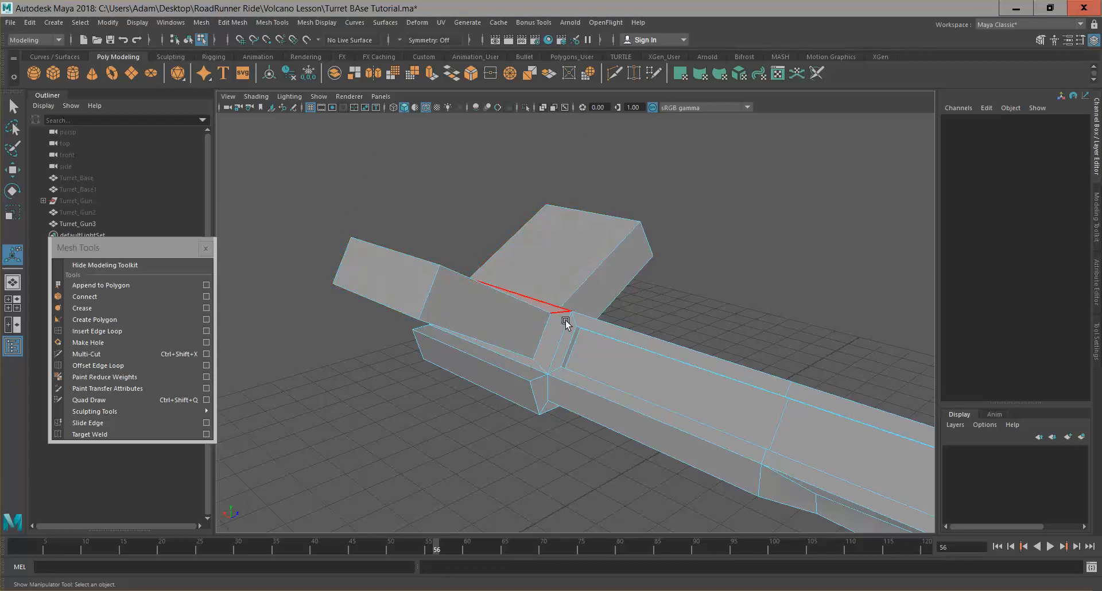
left_click_drag(506, 364, 463, 337, "alt")
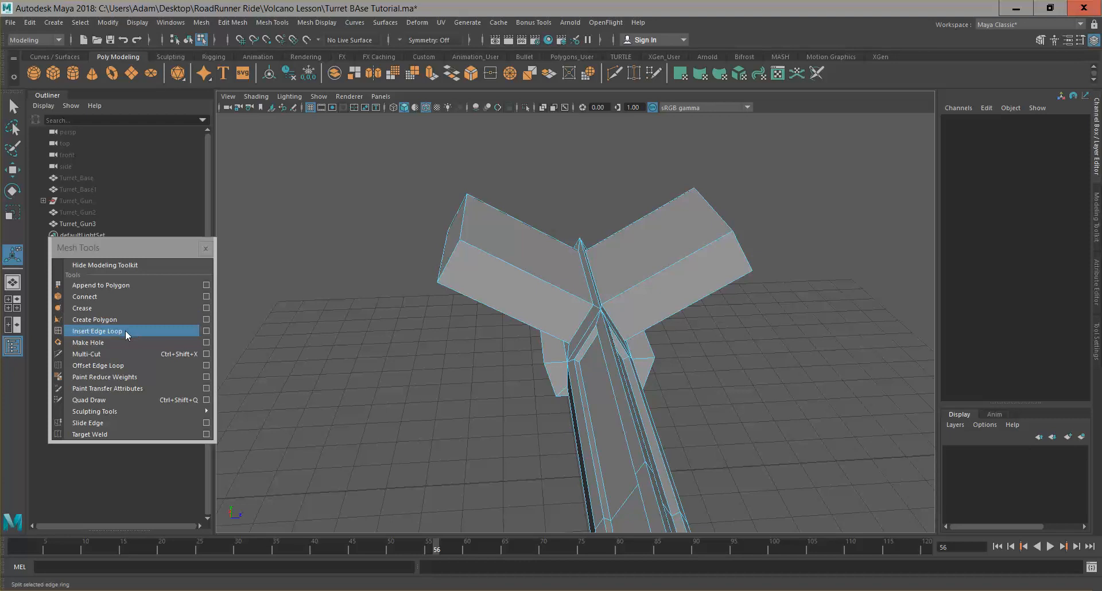
left_click(98, 331)
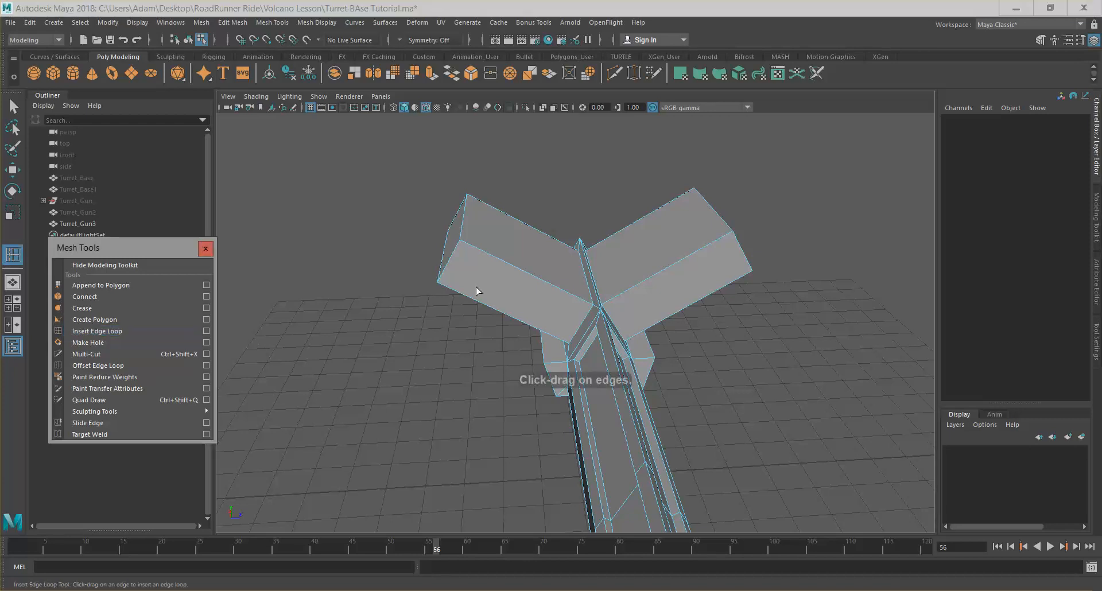
mouse_move(519, 270)
left_mouse_down()
mouse_move(532, 280)
mouse_move(507, 270)
left_mouse_up()
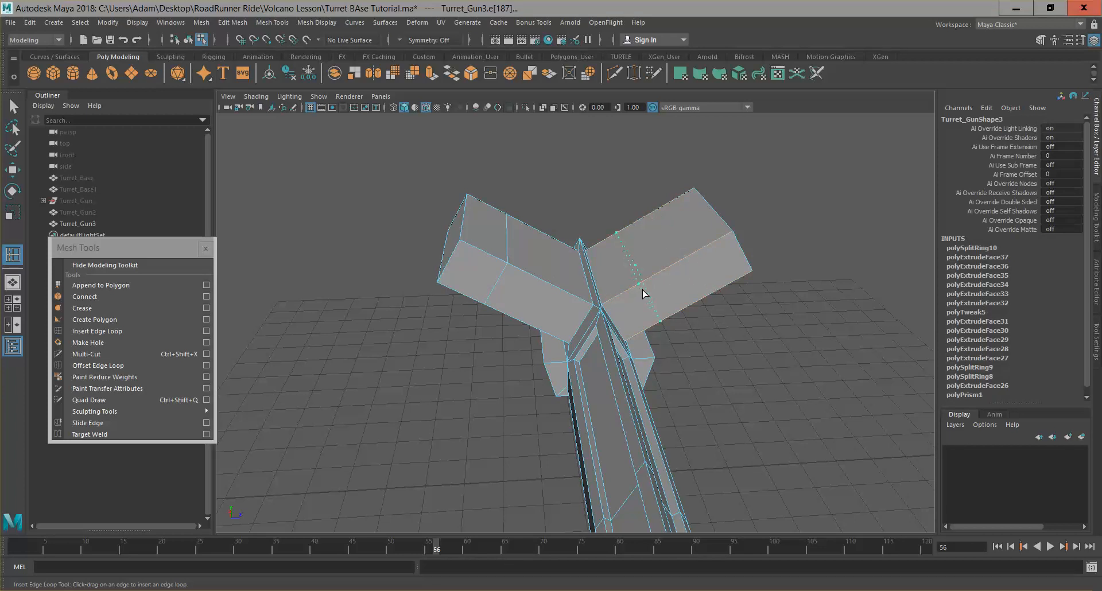
left_click_drag(635, 299, 718, 322, "alt")
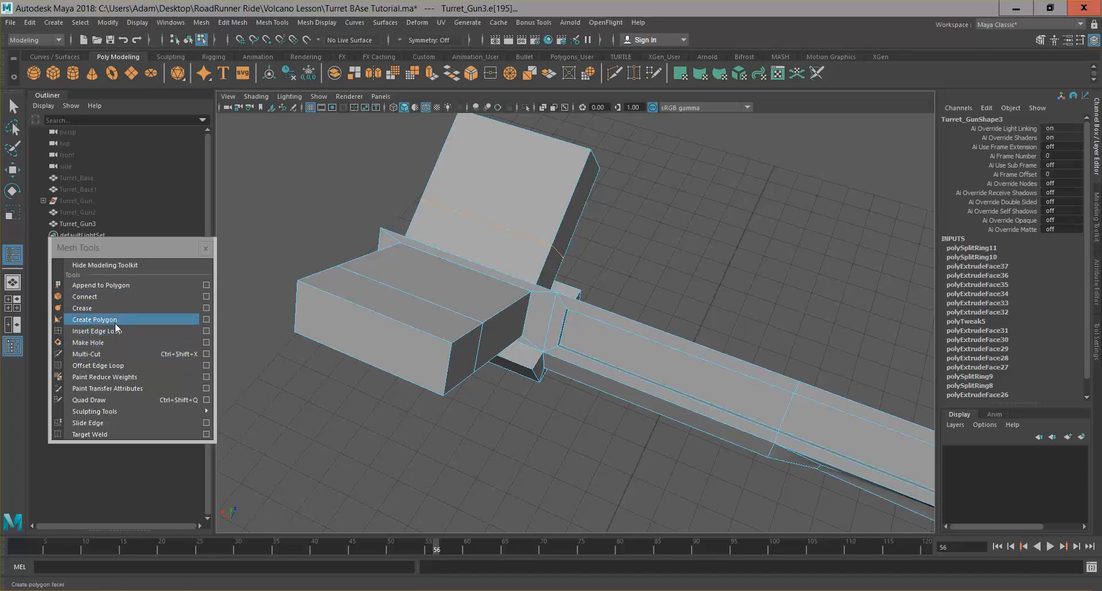
Extrude the upper inner face of the first wing's section and scale it inward to form an inset.
left_click(13, 109)
right_click_drag(515, 222, 521, 246)
left_click_drag(635, 304, 568, 294, "alt")
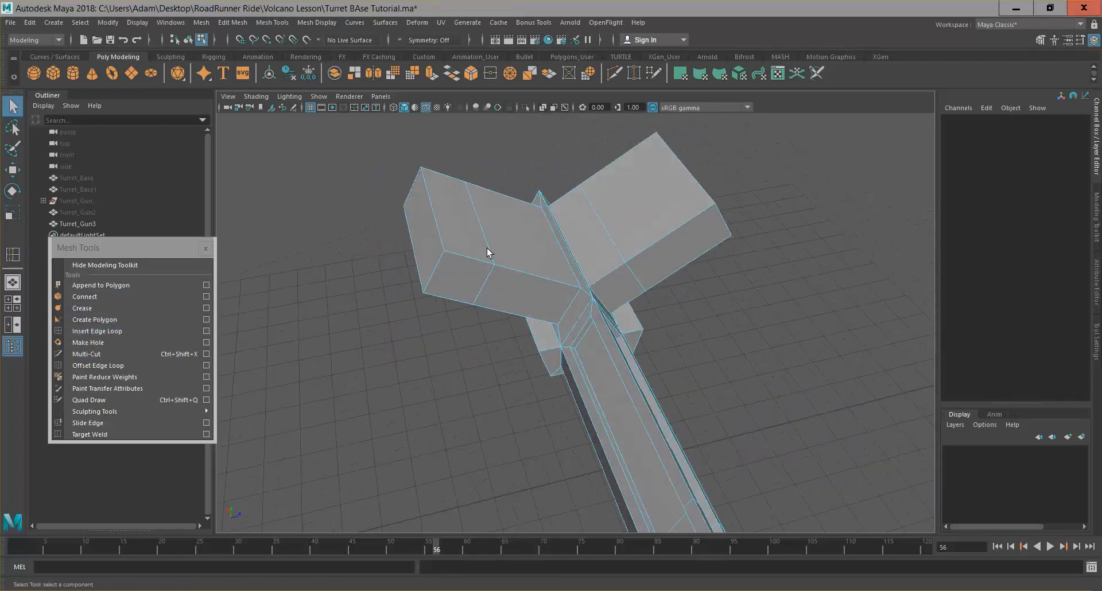
left_click(521, 221)
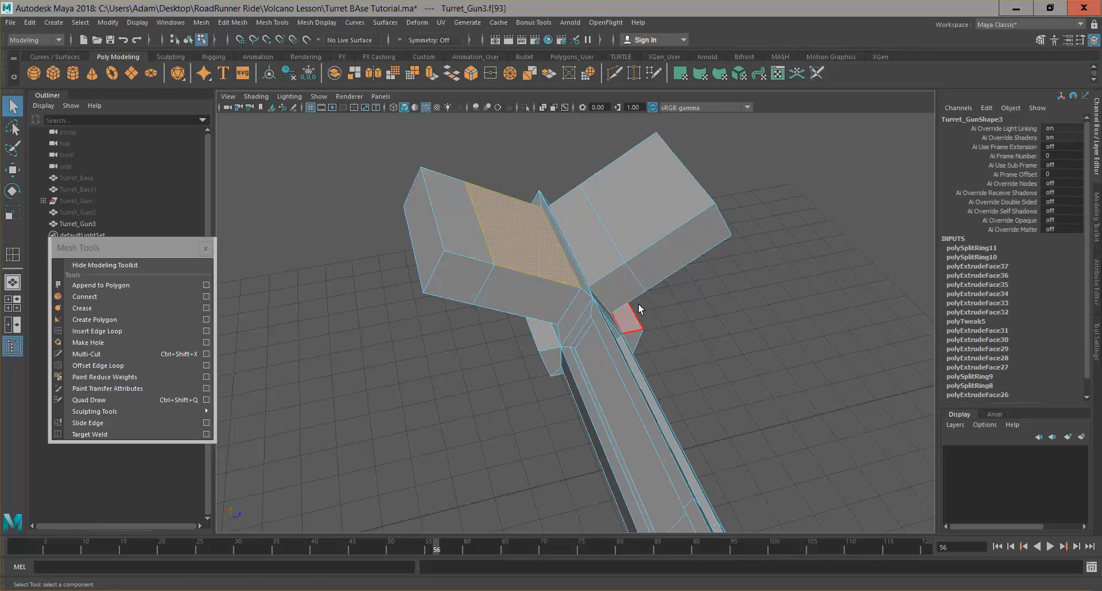
key("ctrl+e")
left_click_drag(520, 232, 508, 232)
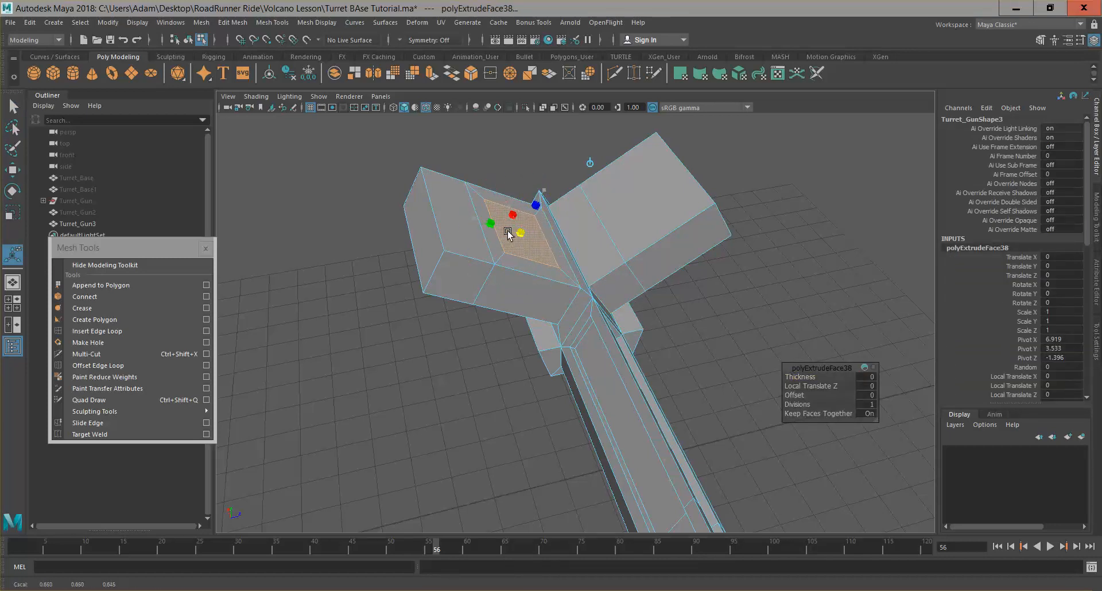
Extrude the border faces around that inset into a raised rim with a Local Translate Z of about 0.343.
left_click(567, 277)
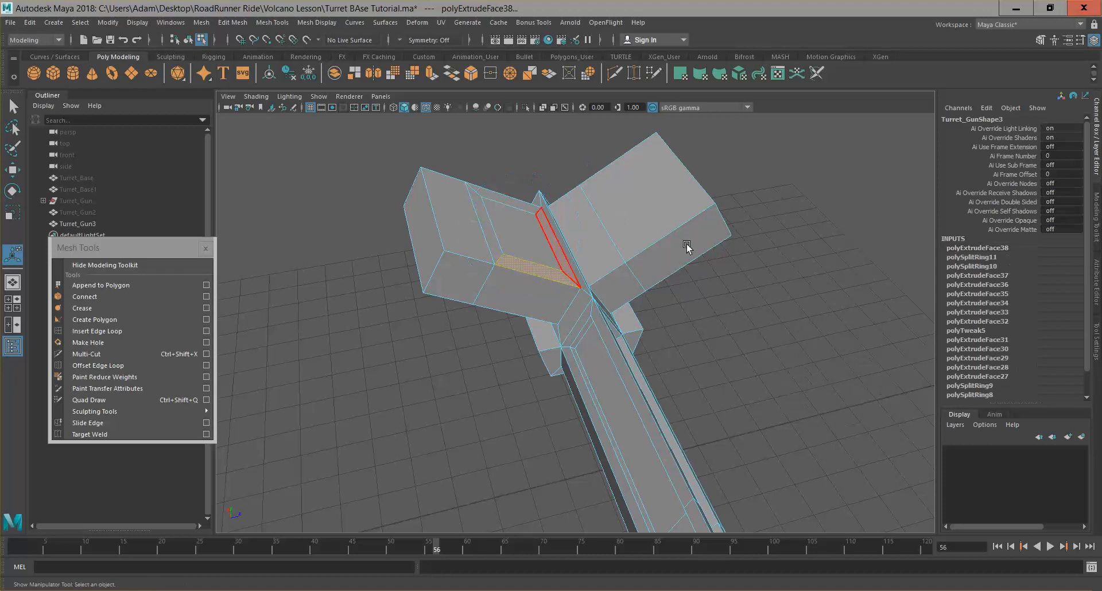
left_click_drag(664, 237, 638, 232, "alt")
left_click(544, 253)
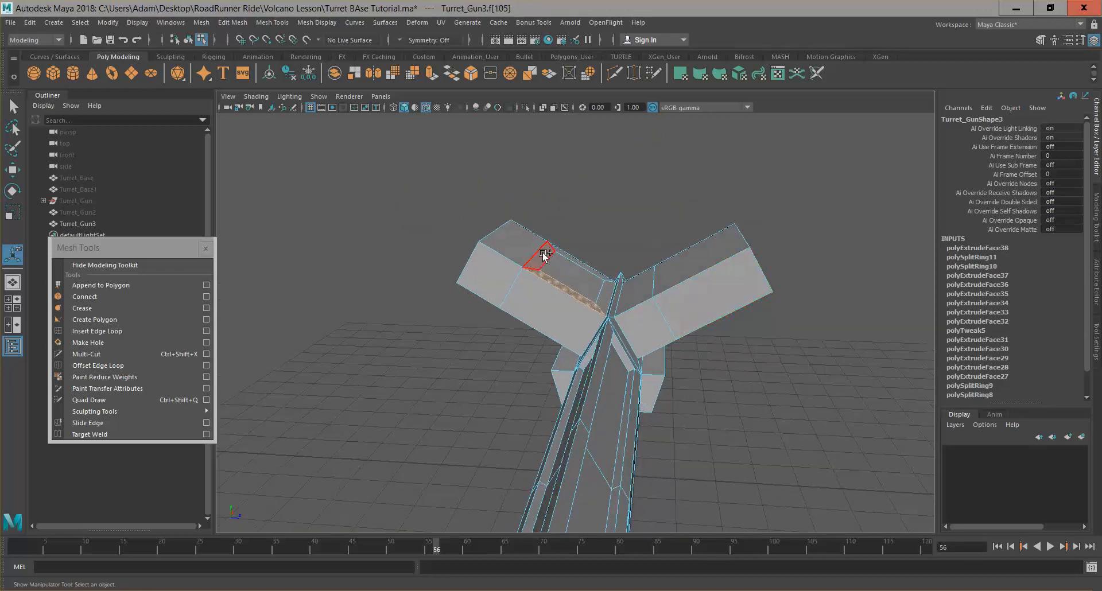
left_click(635, 291, "shift")
key("ctrl+e")
left_click_drag(628, 262, 631, 253)
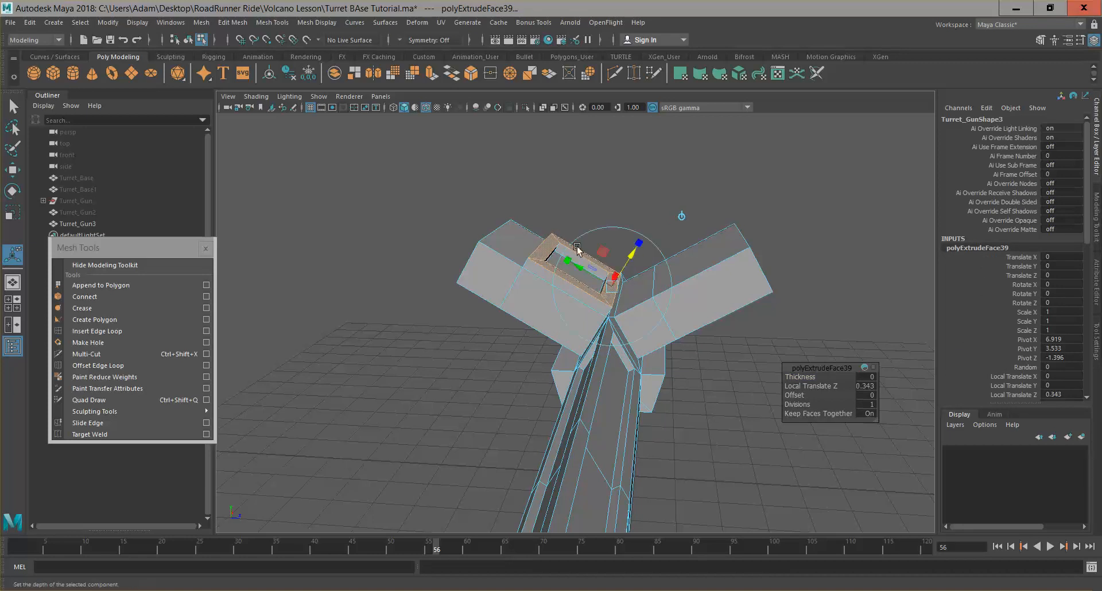
left_click(577, 214)
Extrude the sunken face inside the raised rim and scale it inward.
scroll(578, 238, "up", 4)
left_click(576, 241)
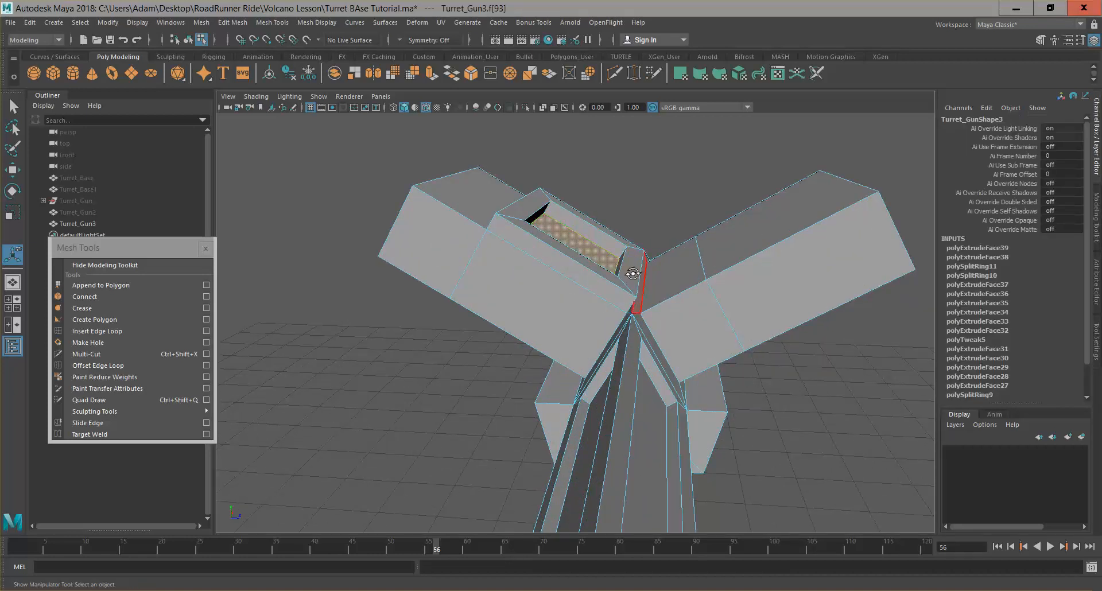
left_click_drag(630, 271, 585, 291, "alt")
key("ctrl+e")
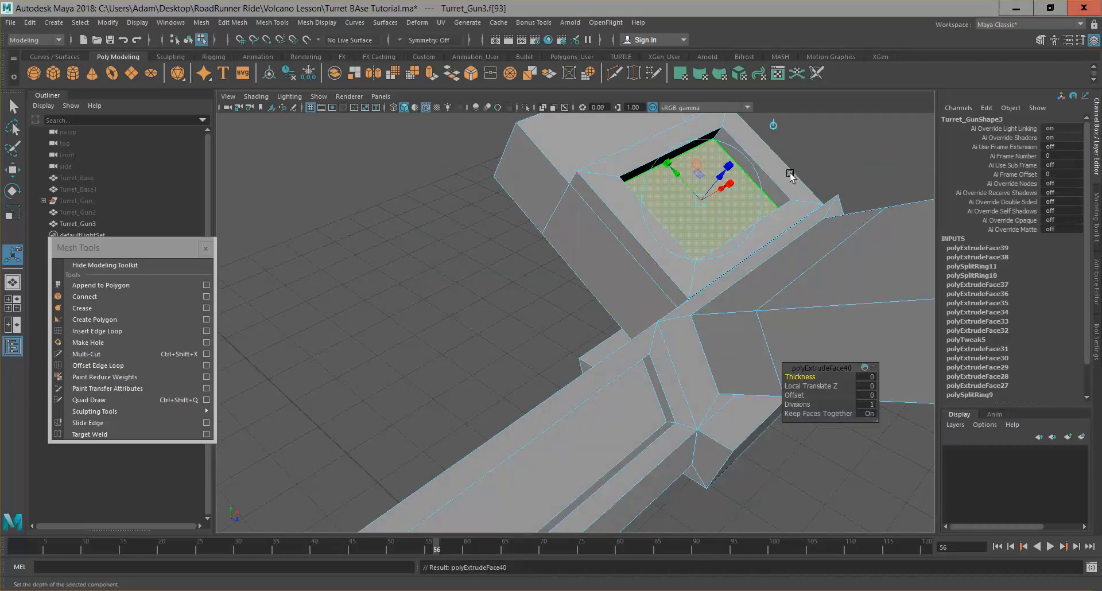
left_click(722, 160)
left_click_drag(701, 198, 689, 137)
Extrude the smaller inner face outward into a block with a Local Translate Z of about 1.336.
key("ctrl+e")
mouse_move(652, 234)
left_mouse_down("alt")
mouse_move(703, 229)
mouse_move(687, 231)
mouse_move(729, 275)
mouse_move(654, 249)
left_mouse_up("alt")
scroll(688, 235, "down", 5)
scroll(698, 258, "up", 5)
middle_click_drag(654, 249, 698, 258, "alt")
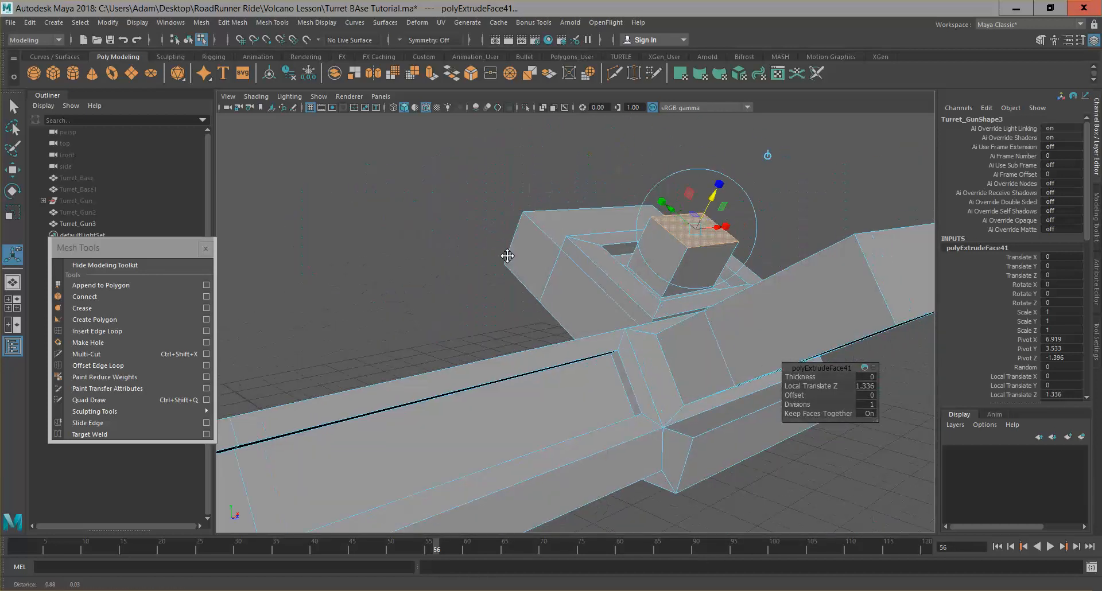
Extrude the end face of the opposite wing and scale it inward to about 0.733.
left_click_drag(698, 259, 587, 260, "alt")
left_click(616, 334)
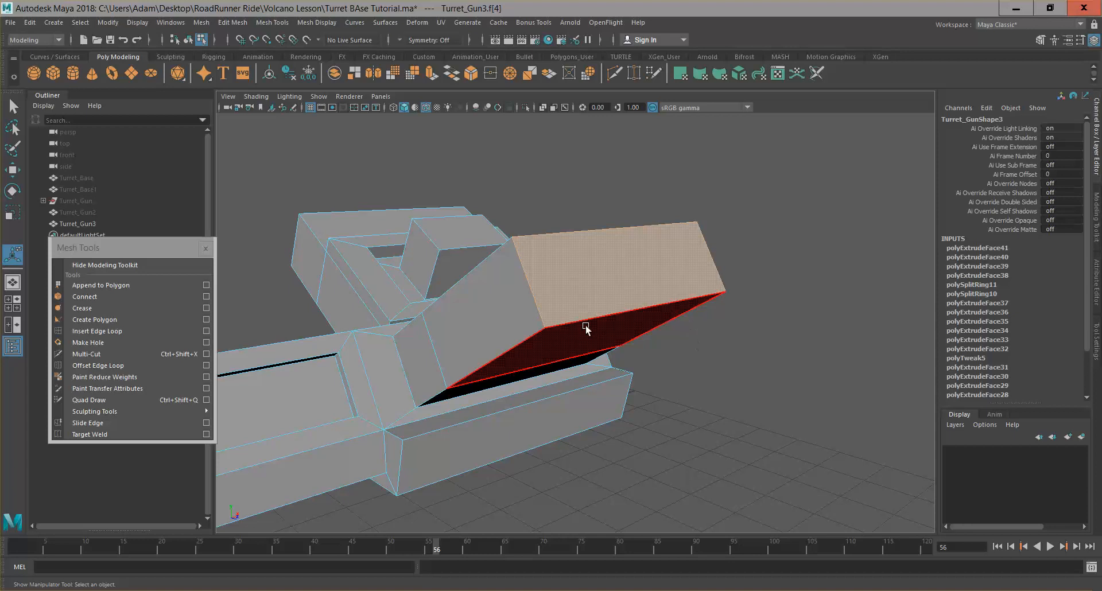
key("ctrl+e")
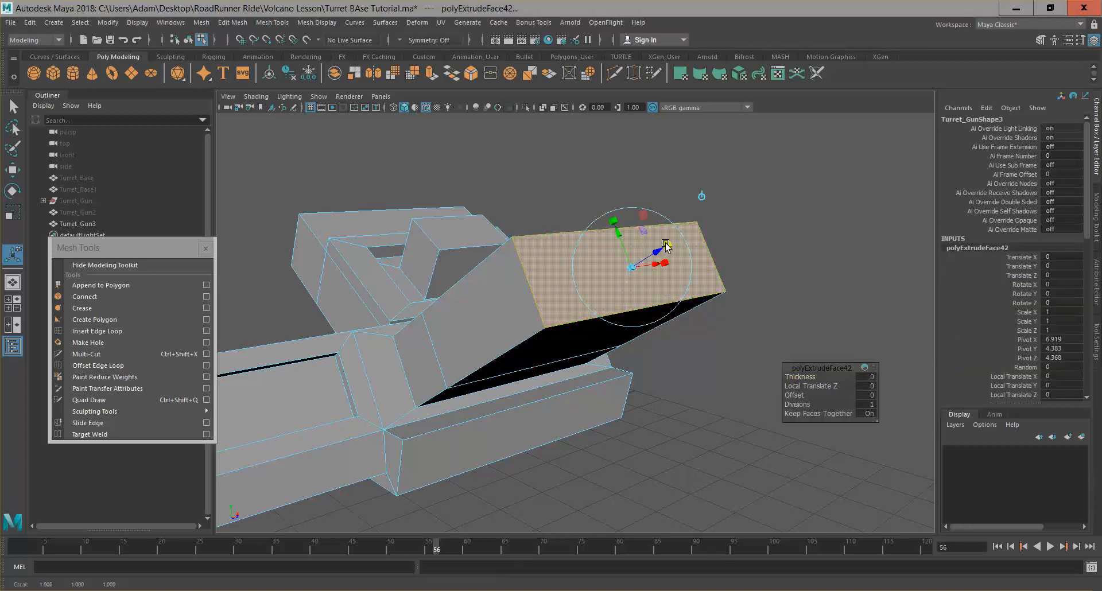
left_click_drag(631, 269, 620, 270)
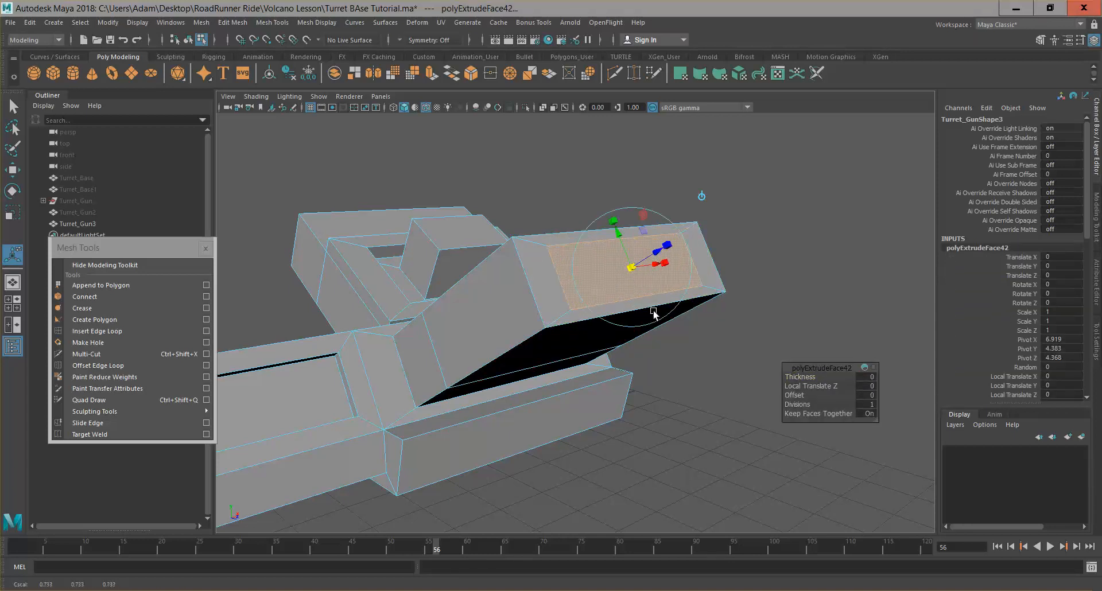
Extrude the inset wing end outward into a narrower tip with a Local Translate Z of about 0.943.
left_click_drag(658, 312, 740, 320, "alt")
key("ctrl+e")
left_click_drag(622, 351, 595, 374, "alt")
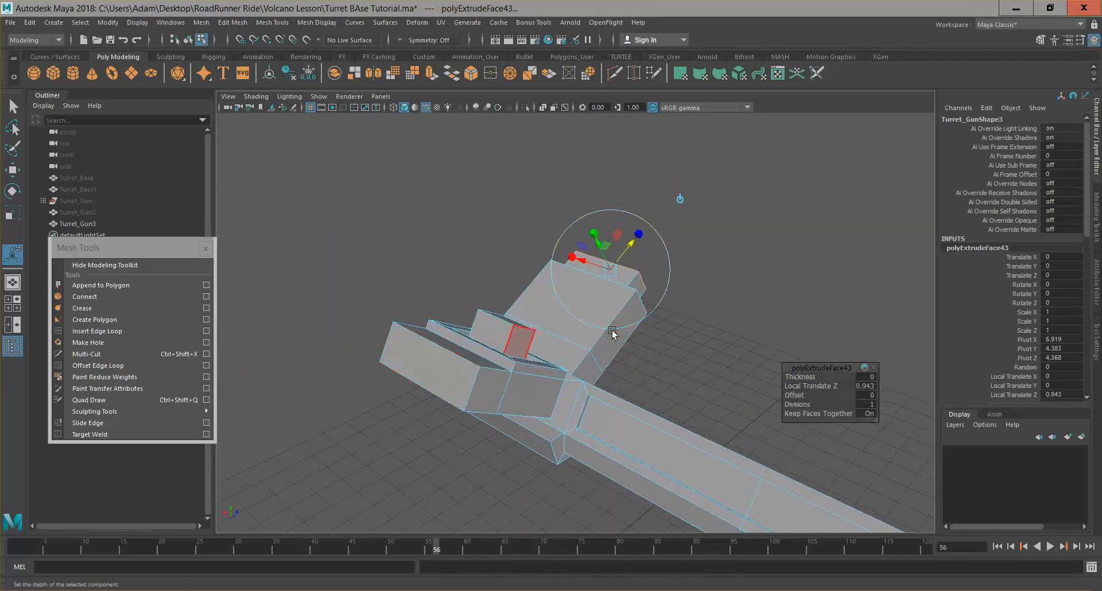
Extrude the upper face of that wing's outer section into a tapered raised panel with a Local Translate Z of about 0.361.
left_click_drag(712, 346, 362, 333, "alt")
scroll(657, 320, "up", 4)
left_click_drag(569, 343, 652, 320, "alt")
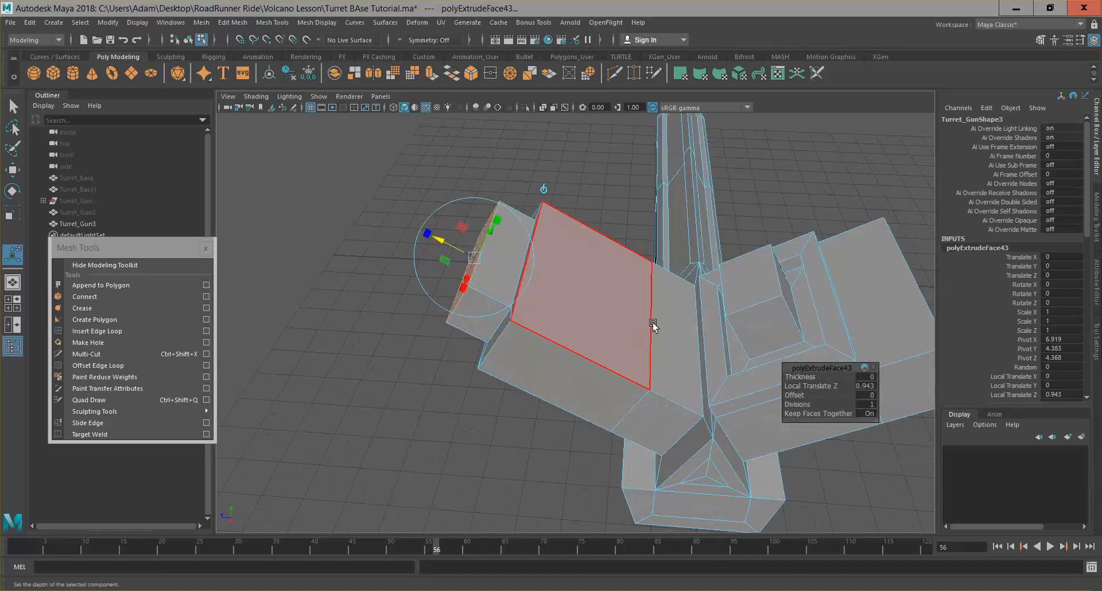
left_click(622, 307)
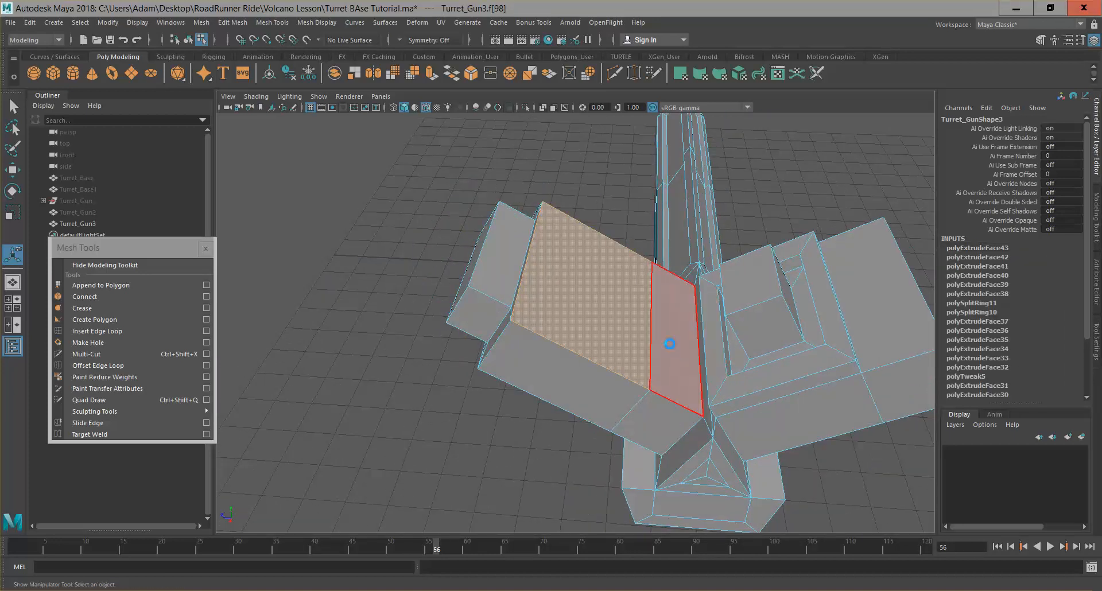
key("ctrl+e")
left_click(633, 310)
left_click_drag(591, 286, 427, 356)
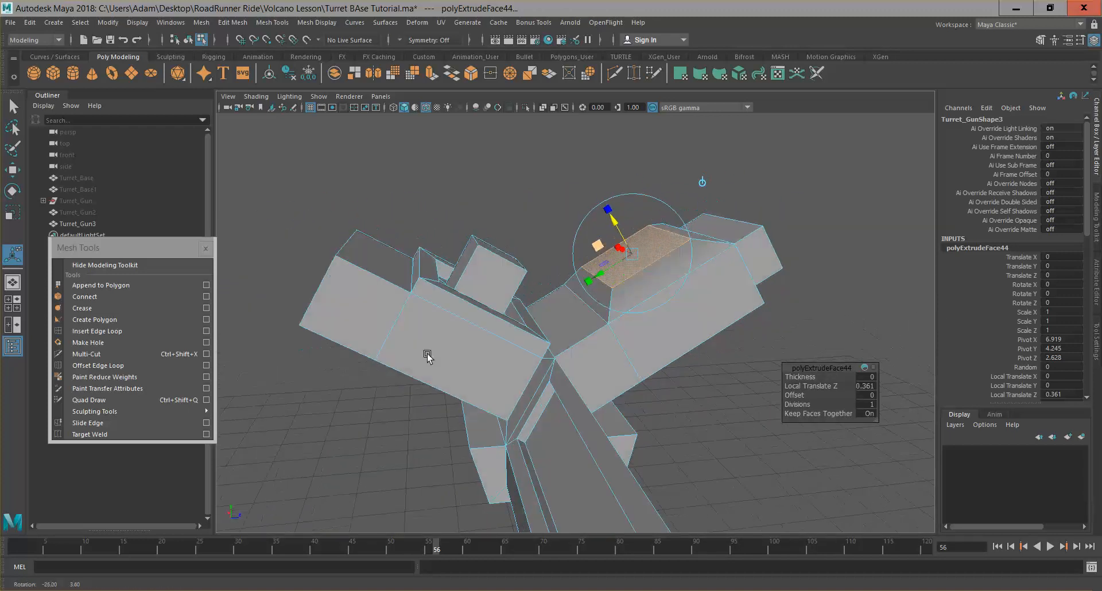
Extrude both front-side faces of the first wing together and scale them inward into an inset panel.
left_click(448, 355)
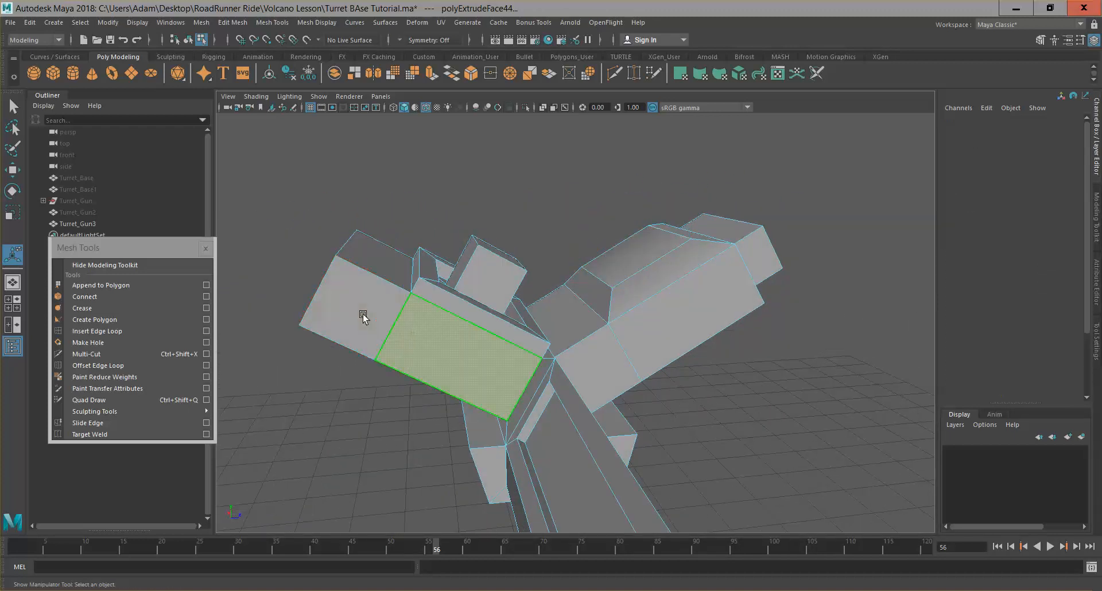
left_click(368, 315, "shift")
key("ctrl+e")
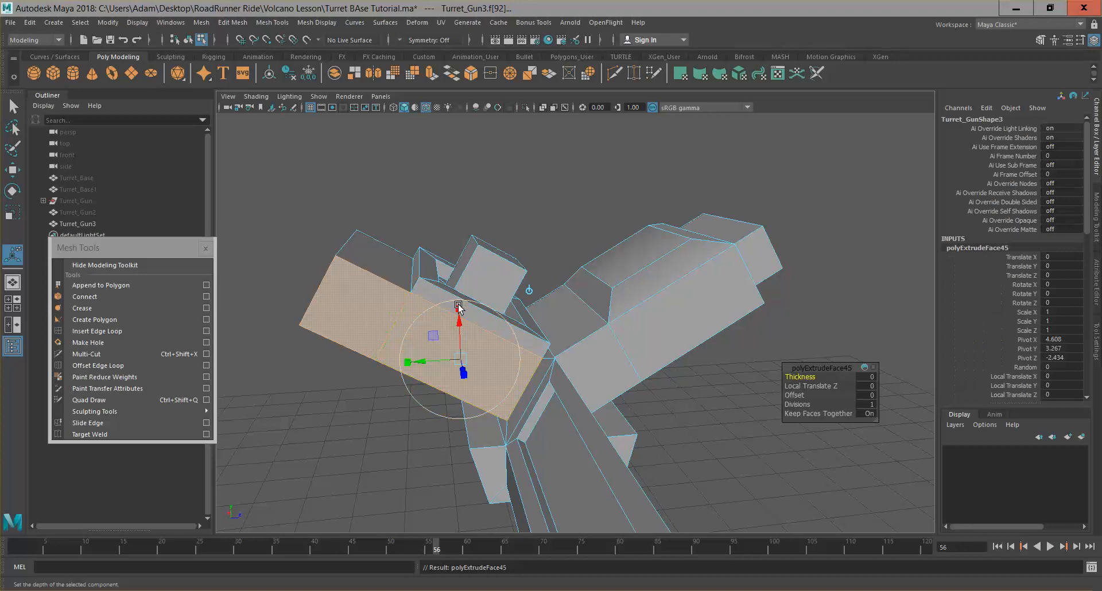
left_click_drag(461, 359, 655, 394)
Extrude the inset front-side panel inward into a recess with a Local Translate Z of about -0.214, and clear the selection.
key("ctrl+e")
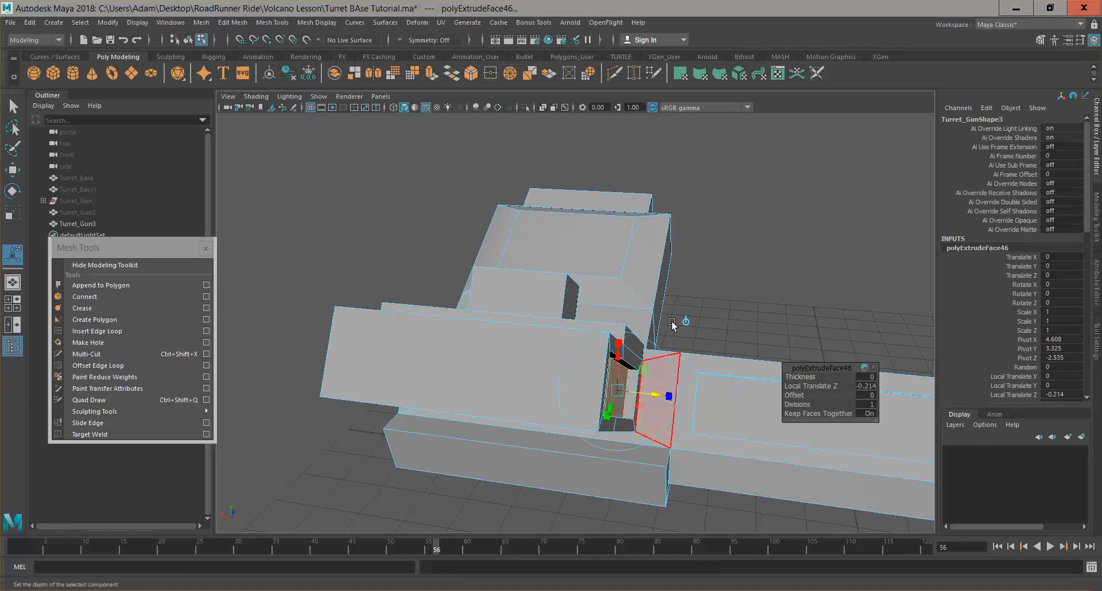
scroll(727, 368, "down", 5)
left_click_drag(730, 369, 588, 372, "alt")
left_click(718, 325)
left_click(632, 321)
Switch to vertex selection and select the vertices at the barrel's upper front tip for moving.
scroll(588, 372, "up", 3)
middle_click_drag(587, 372, 520, 325, "alt")
left_click_drag(521, 325, 596, 336, "alt")
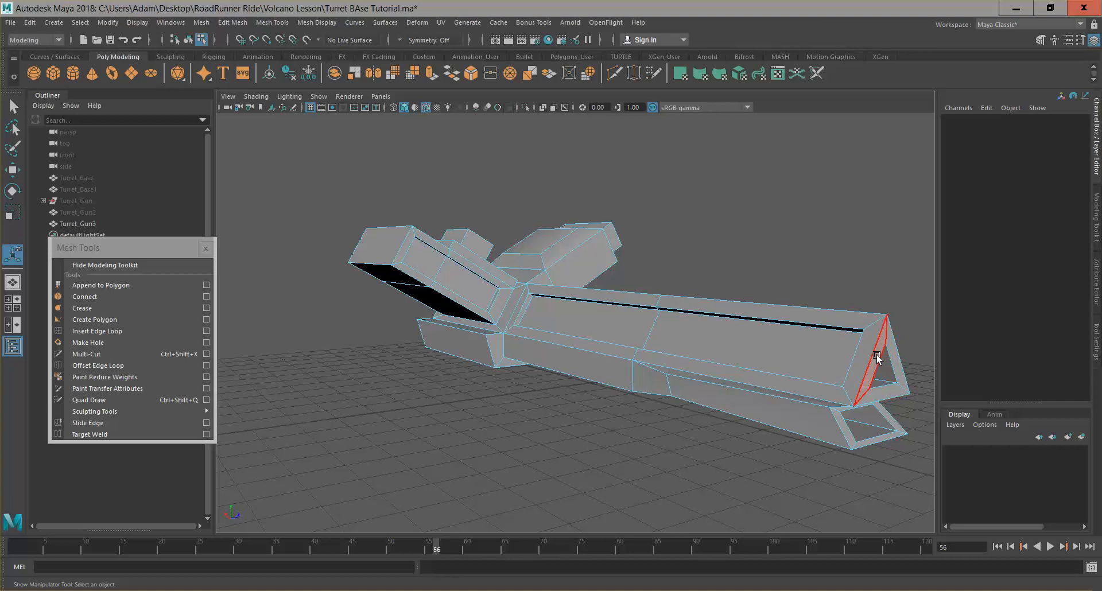
left_click_drag(875, 332, 887, 344, "alt")
middle_click_drag(887, 344, 587, 283, "alt")
right_click_drag(621, 296, 600, 256)
left_click_drag(601, 256, 641, 301)
left_click_drag(642, 301, 717, 322, "alt")
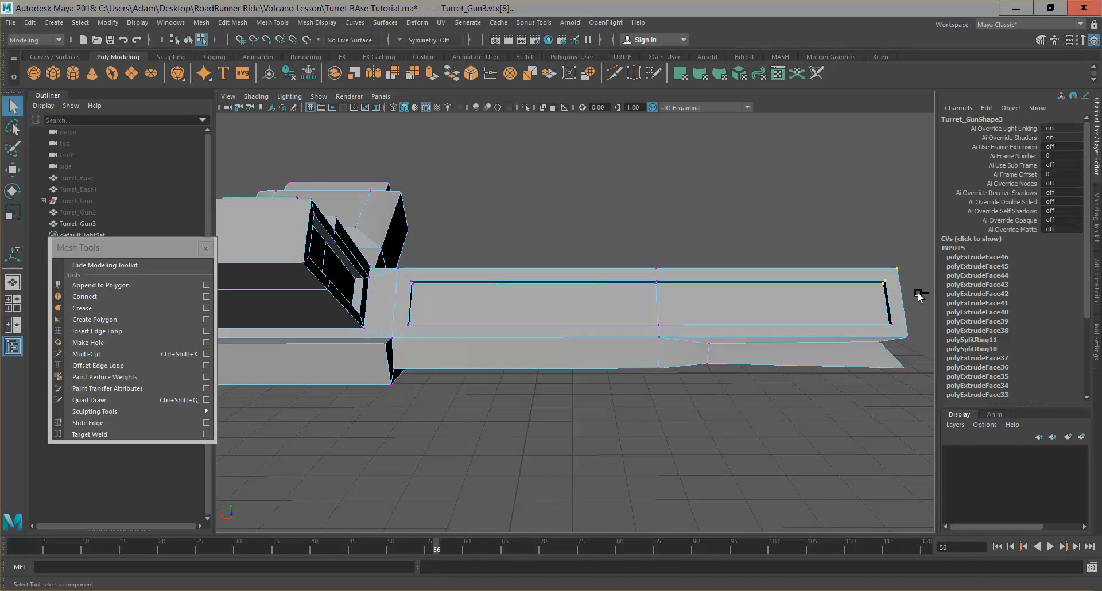
key("w")
key("super")
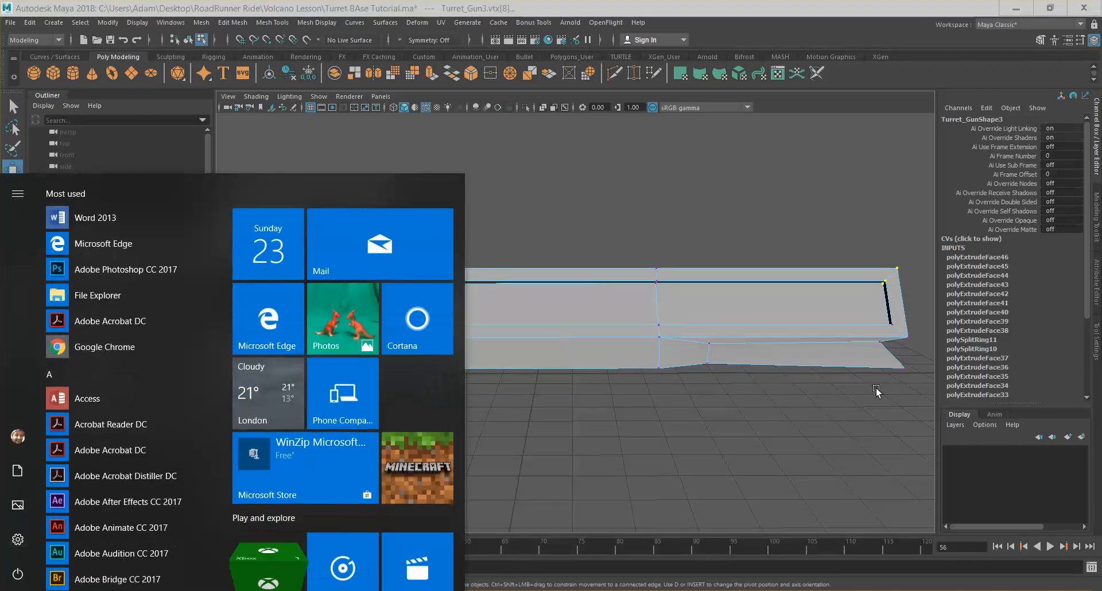
key("super")
Reselect the barrel's upper front tip vertices and move them forward so the tip overhangs.
middle_click_drag(890, 322, 857, 326, "alt")
left_click(885, 329)
scroll(826, 337, "up", 3)
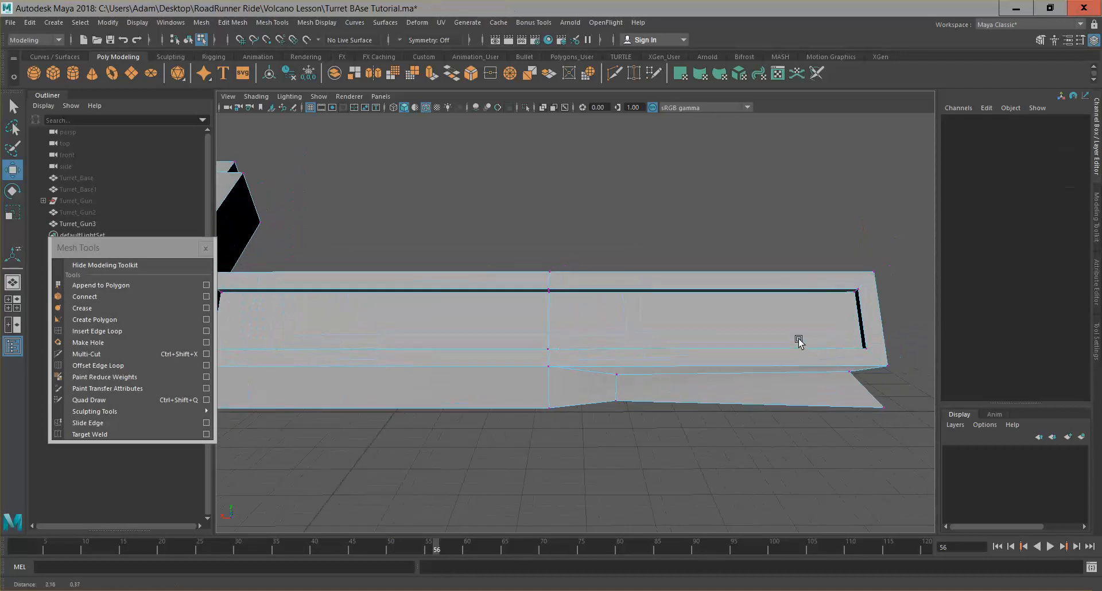
left_click_drag(853, 298, 854, 300)
scroll(775, 304, "down", 5)
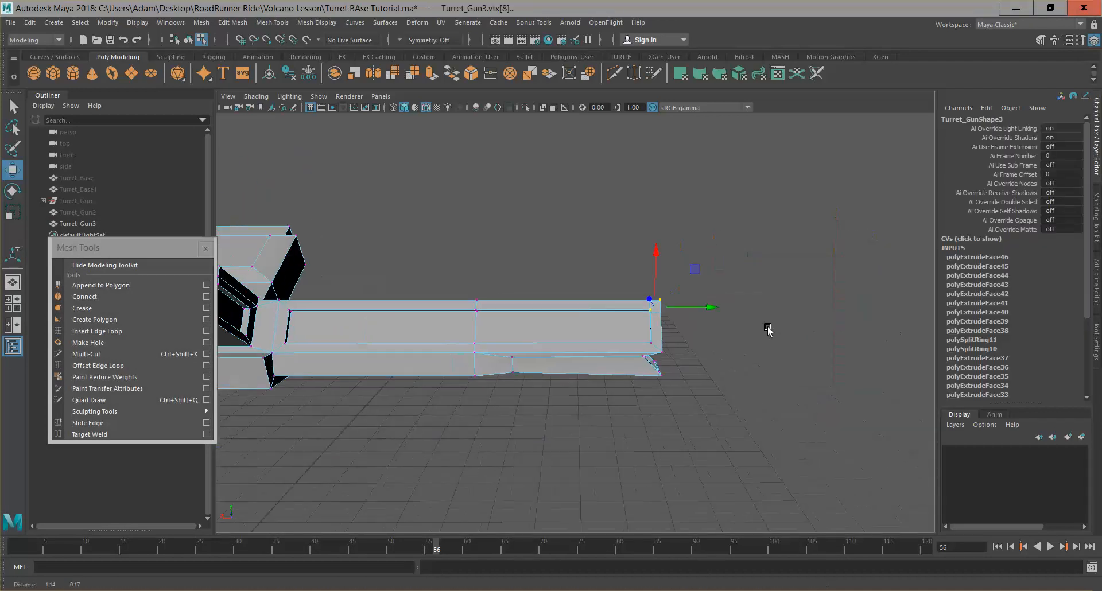
left_click_drag(675, 308, 711, 363)
Frame the upper front tip vertices and rotate them to angle the muzzle edge.
key("f")
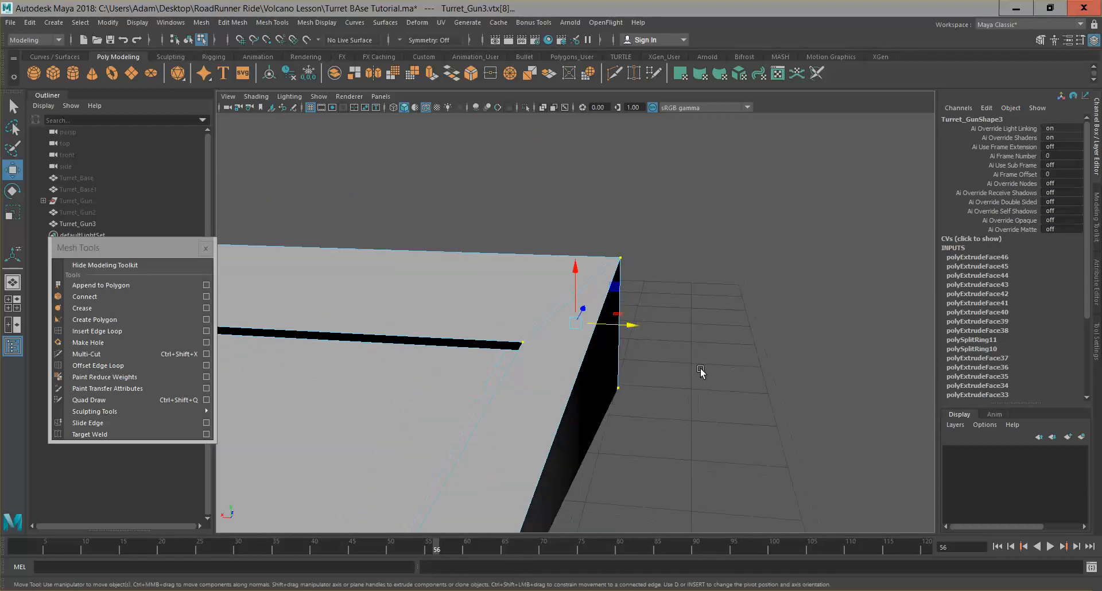
key("e")
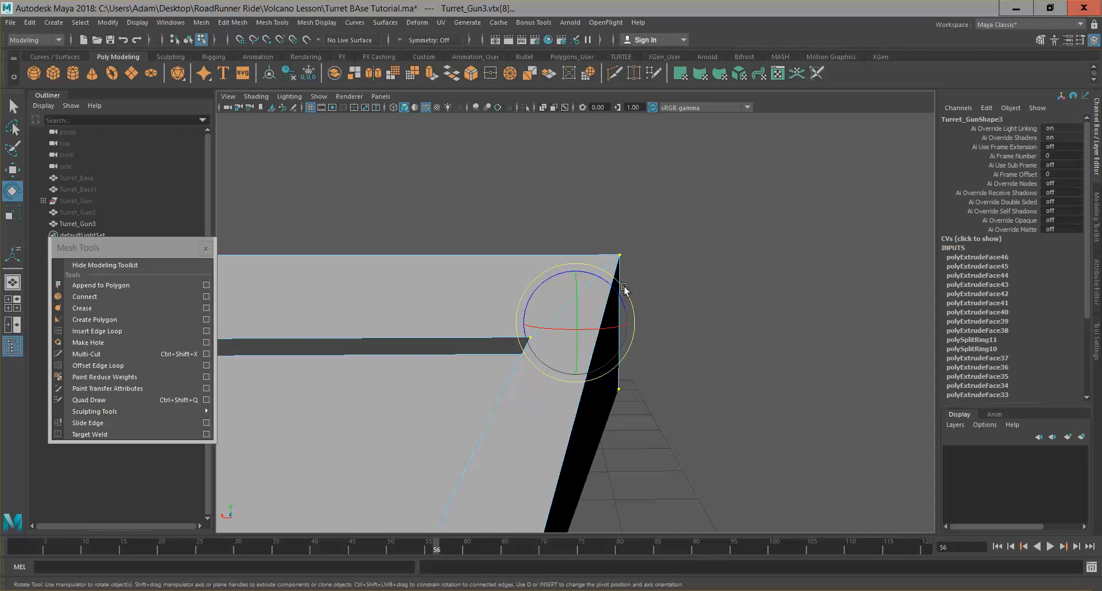
left_click_drag(619, 293, 632, 311)
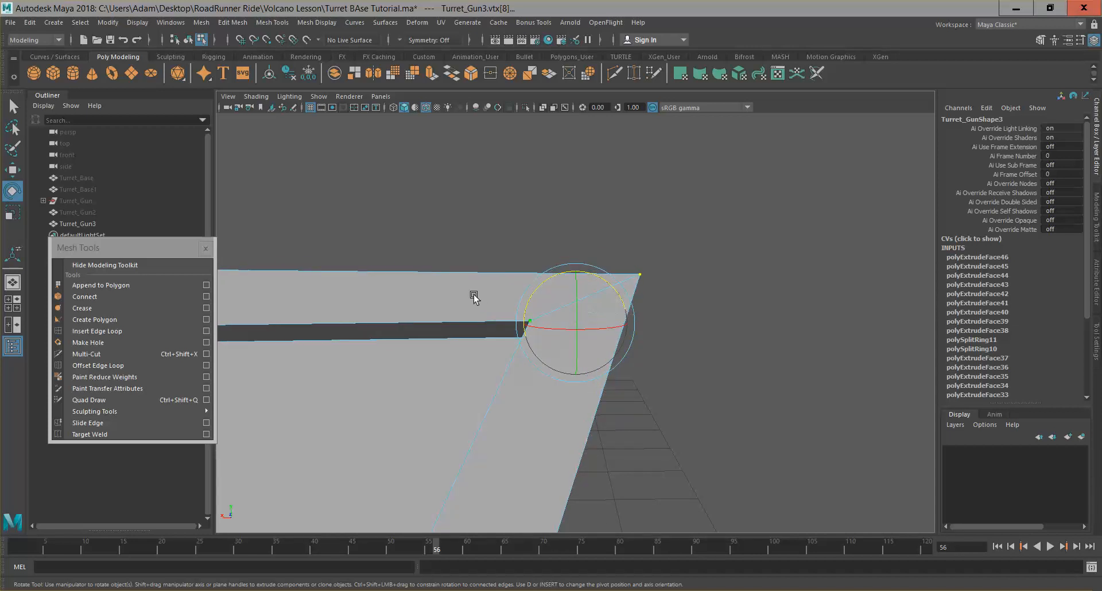
Move the side recess's upper front corner vertex down and back so the panel follows the slanted muzzle edge.
left_click_drag(543, 389, 543, 389)
key("w")
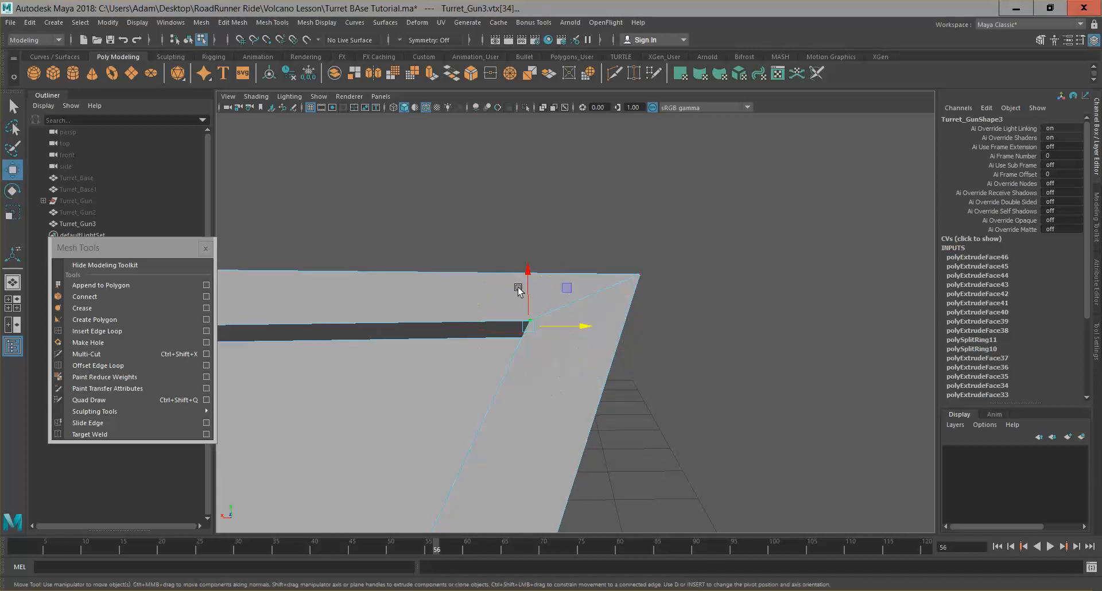
left_click_drag(528, 278, 527, 299)
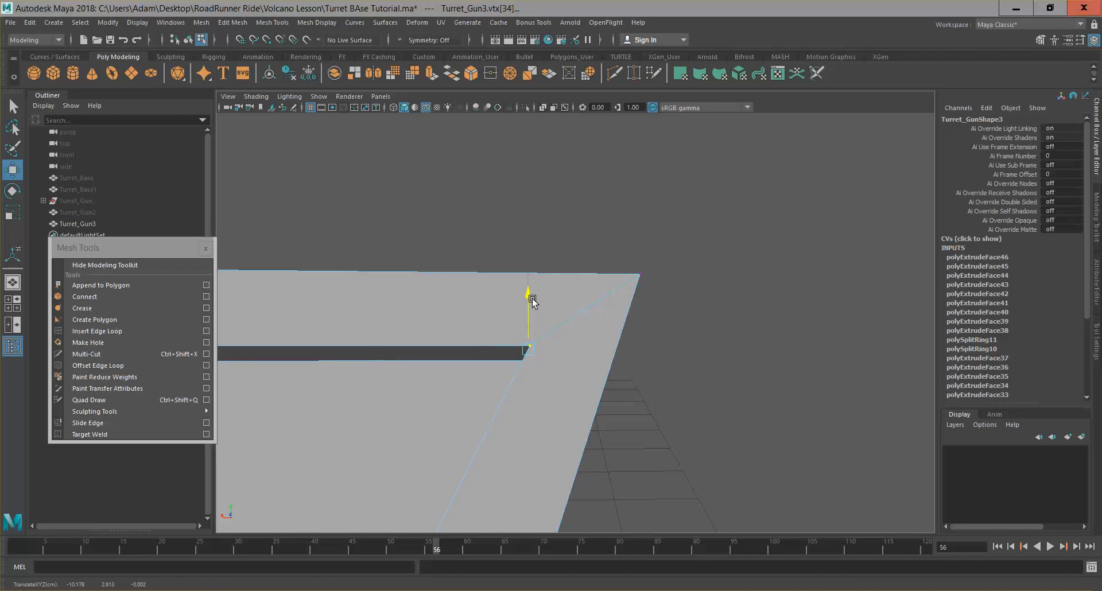
scroll(605, 357, "down", 3)
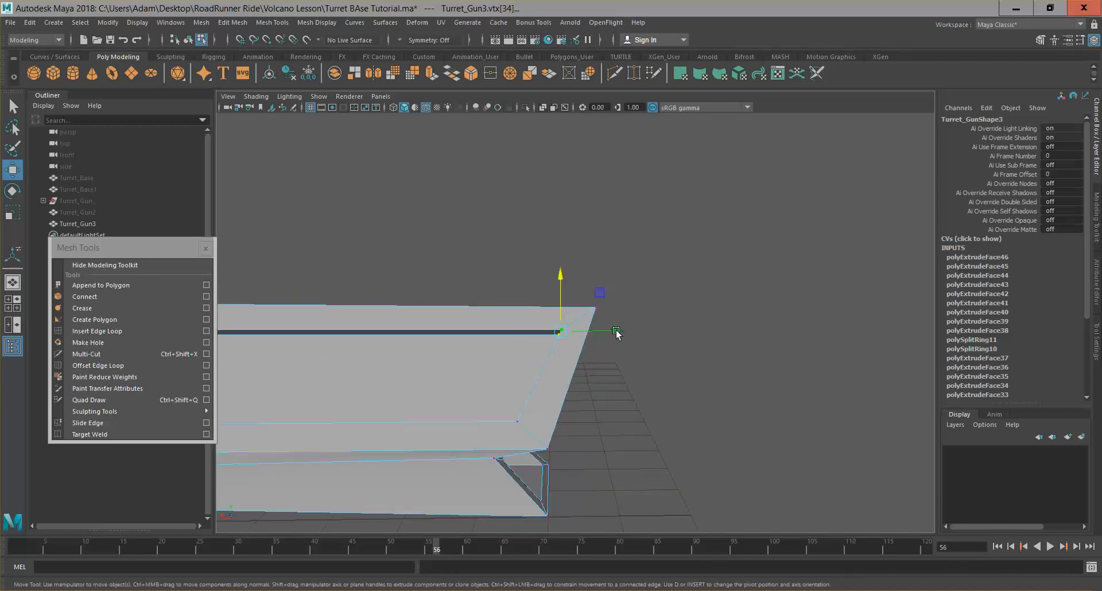
left_click_drag(607, 331, 605, 332)
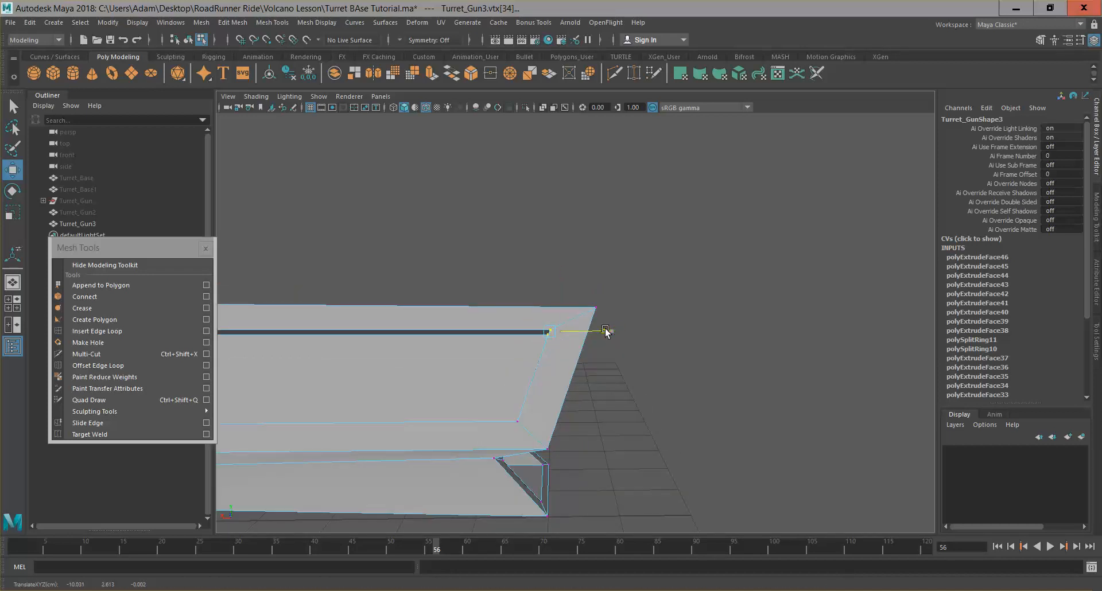
Select the two lower inner vertices of the upper muzzle opening and move them forward toward the slanted tip.
left_click(642, 396)
scroll(643, 396, "down", 5)
left_click_drag(642, 395, 537, 406, "alt")
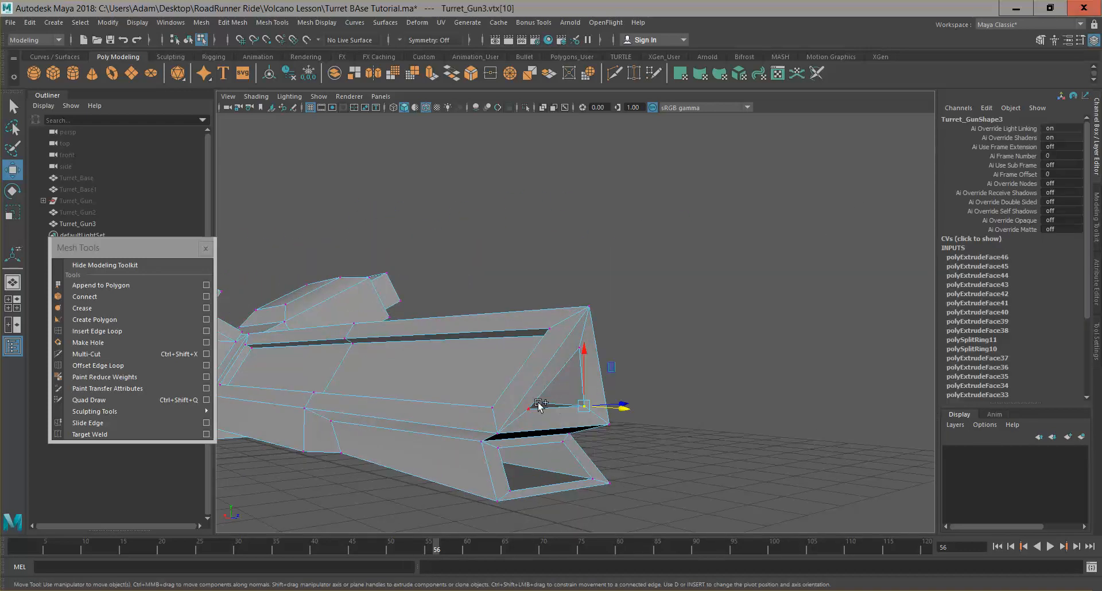
left_click_drag(632, 465, 672, 462, "alt")
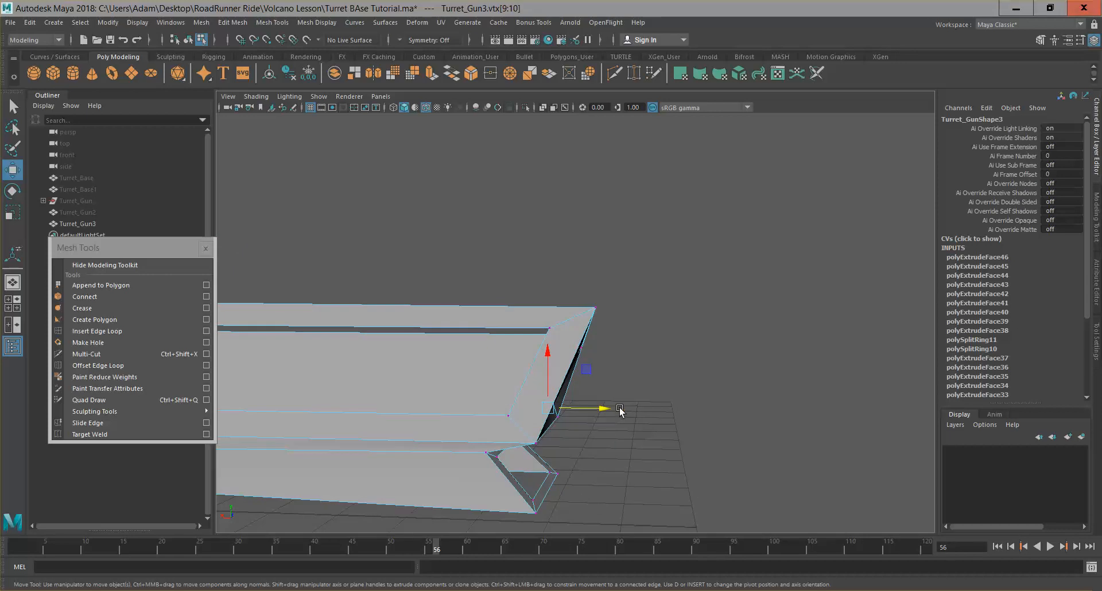
left_click_drag(599, 408, 610, 412)
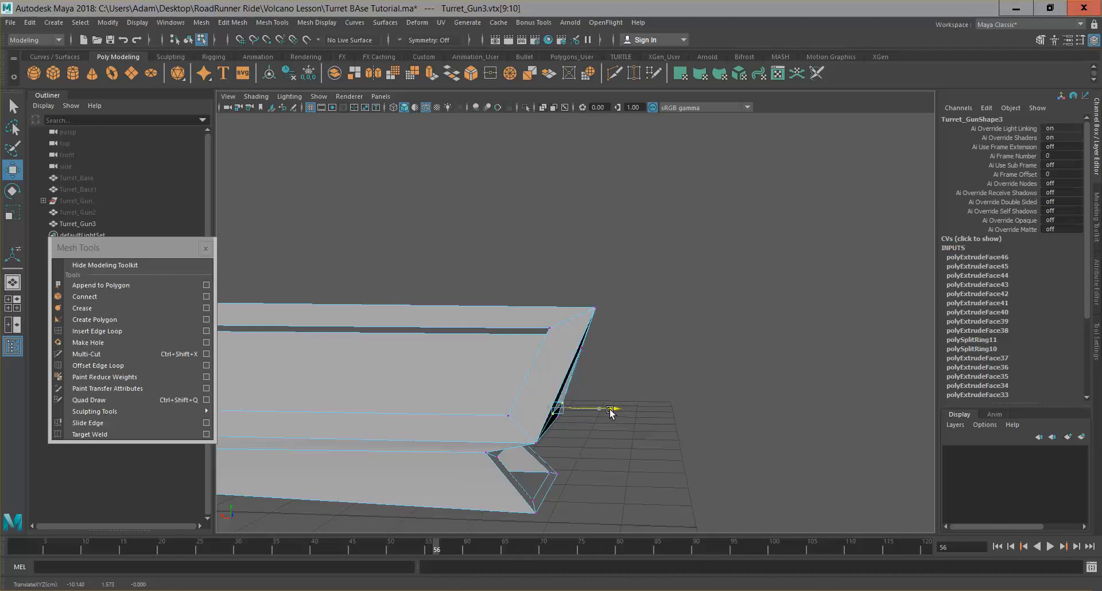
In an orthographic side-on view, nudge the lower inner muzzle vertices back to line up with the slanted front edge.
left_click(380, 97)
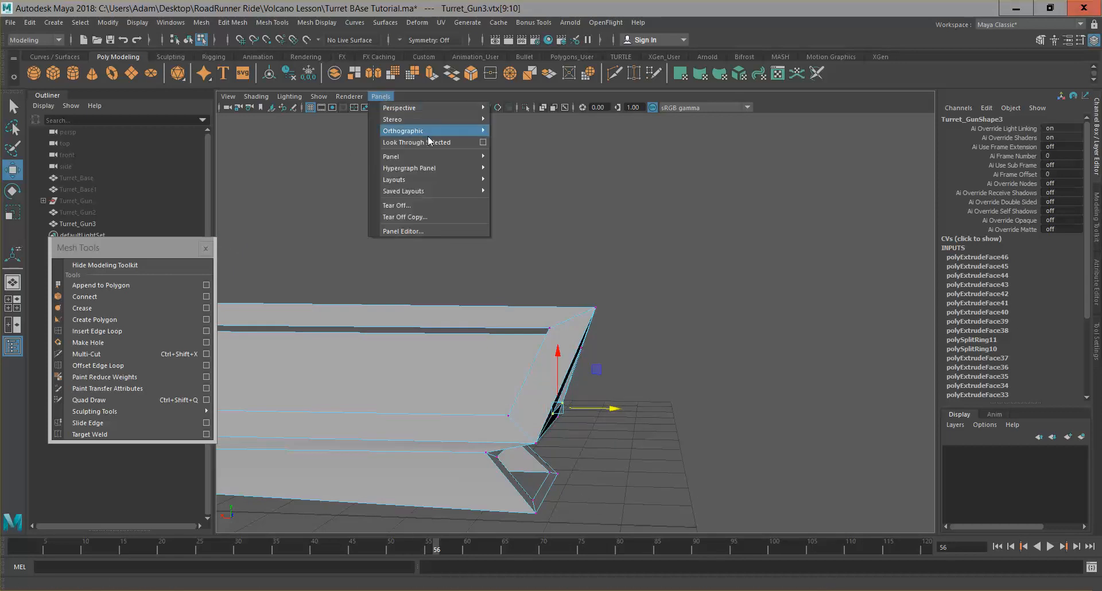
mouse_move(453, 131)
left_click(522, 132)
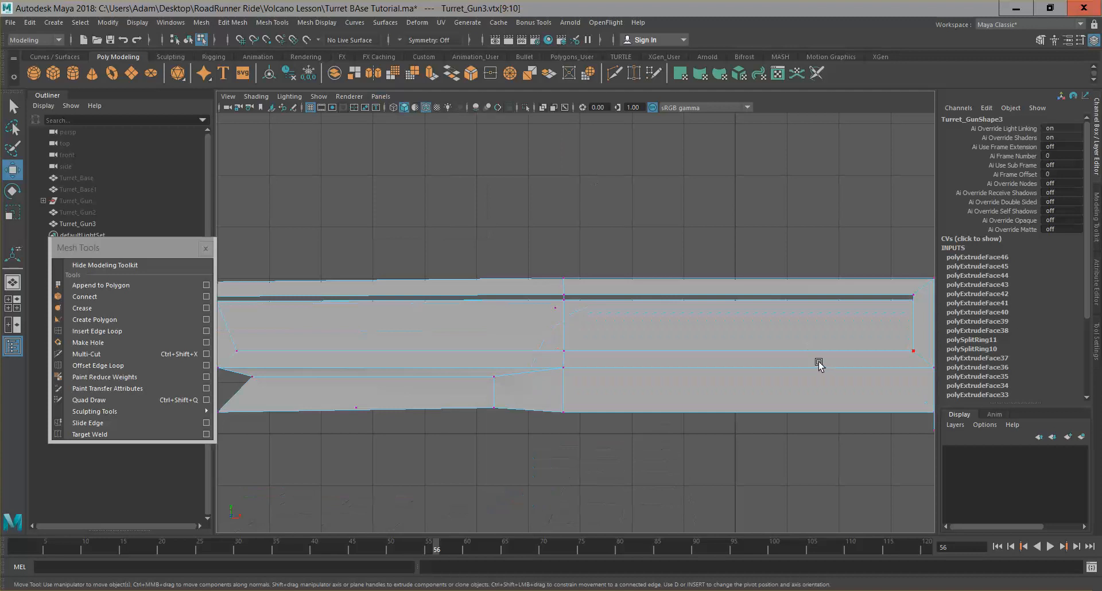
key("f")
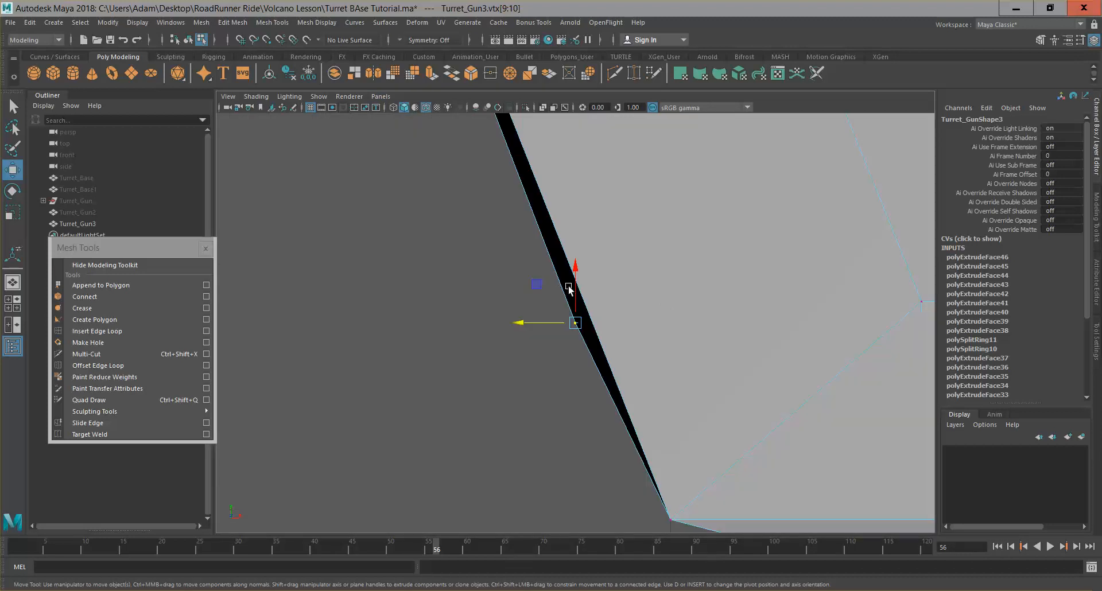
scroll(566, 292, "down", 5)
key("f")
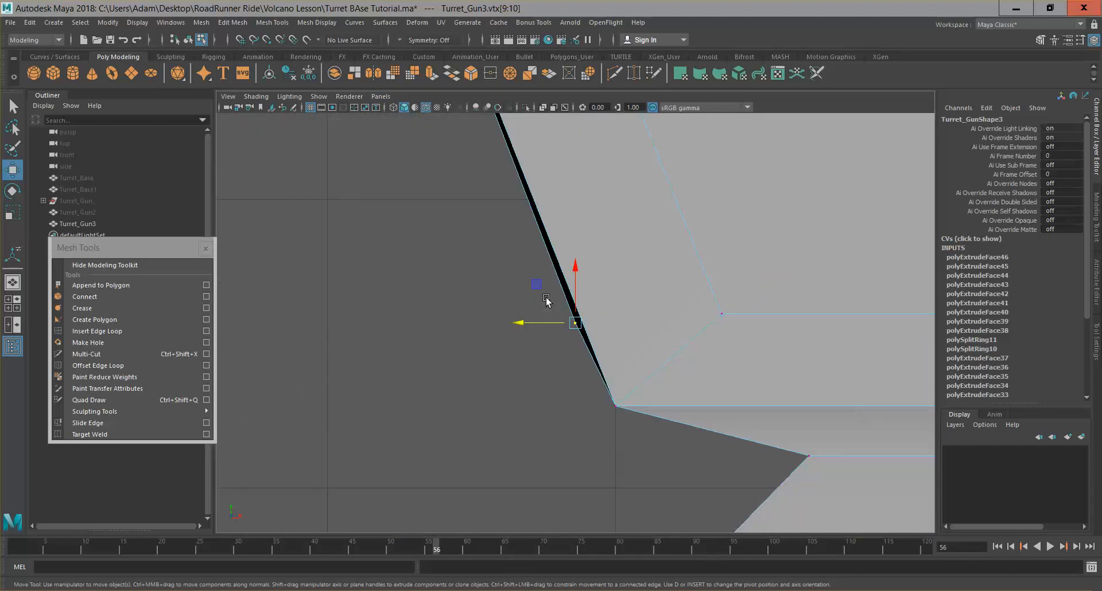
left_click_drag(522, 323, 528, 325)
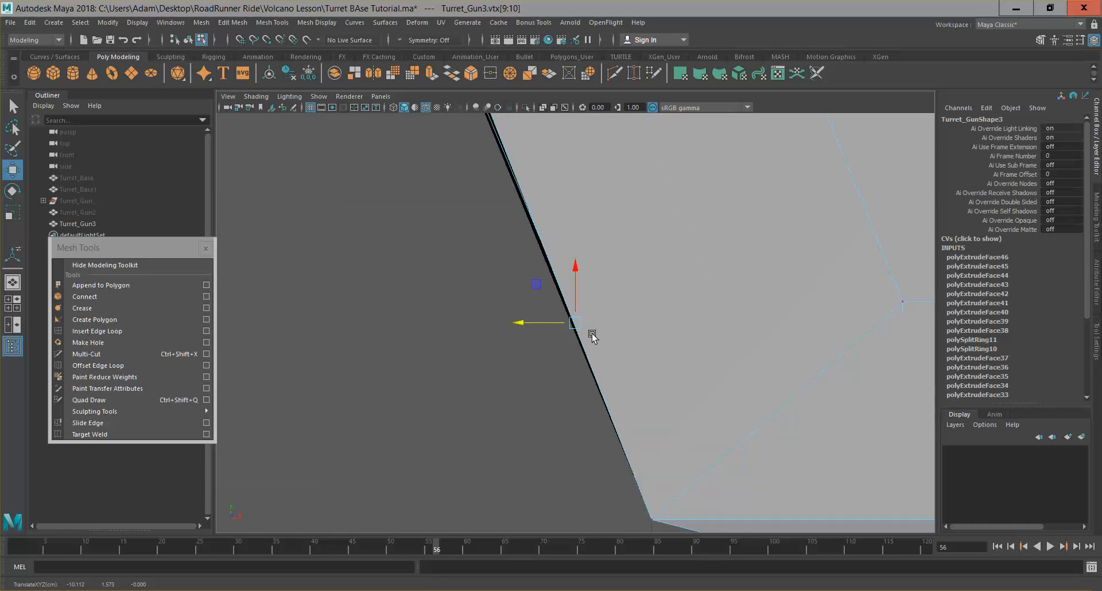
scroll(592, 338, "down", 5)
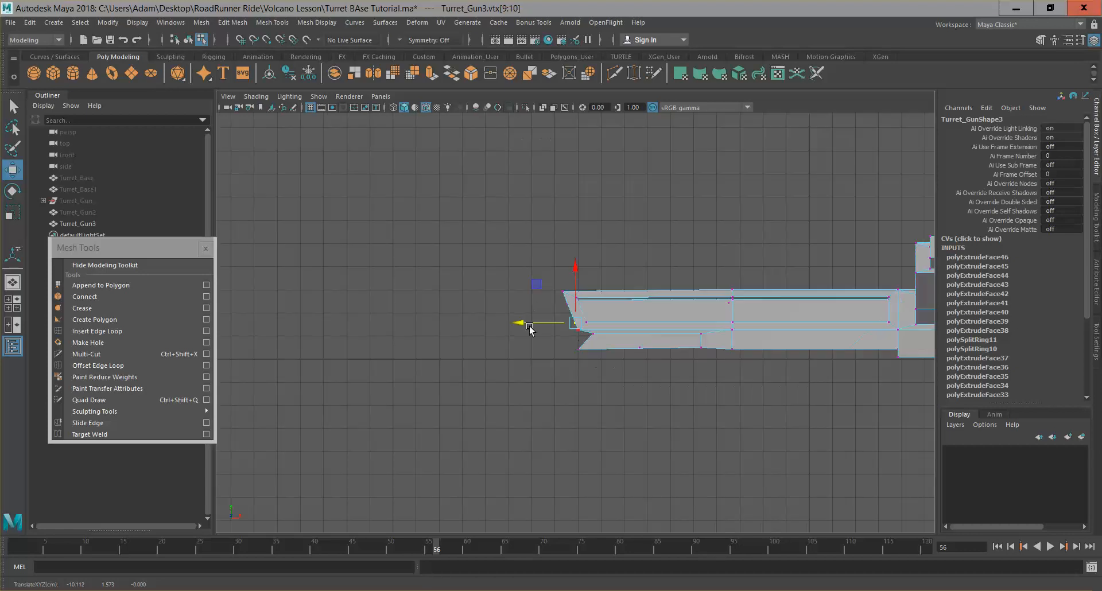
Return Turret_Gun3 to object mode, select the whole gun and switch back to the perspective view.
right_click(639, 314)
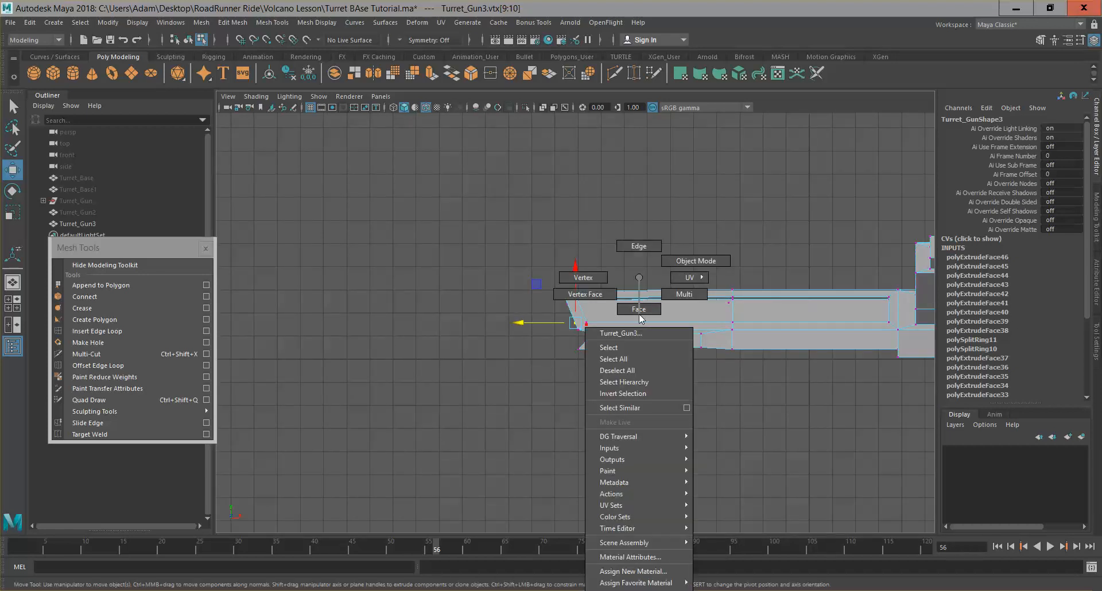
left_click(667, 267)
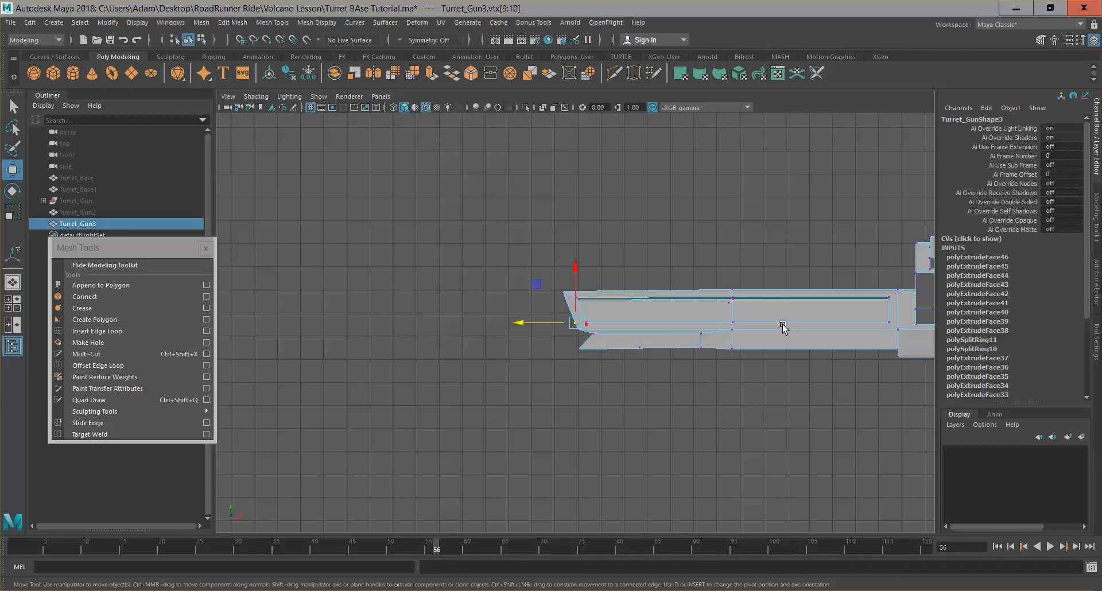
key("f")
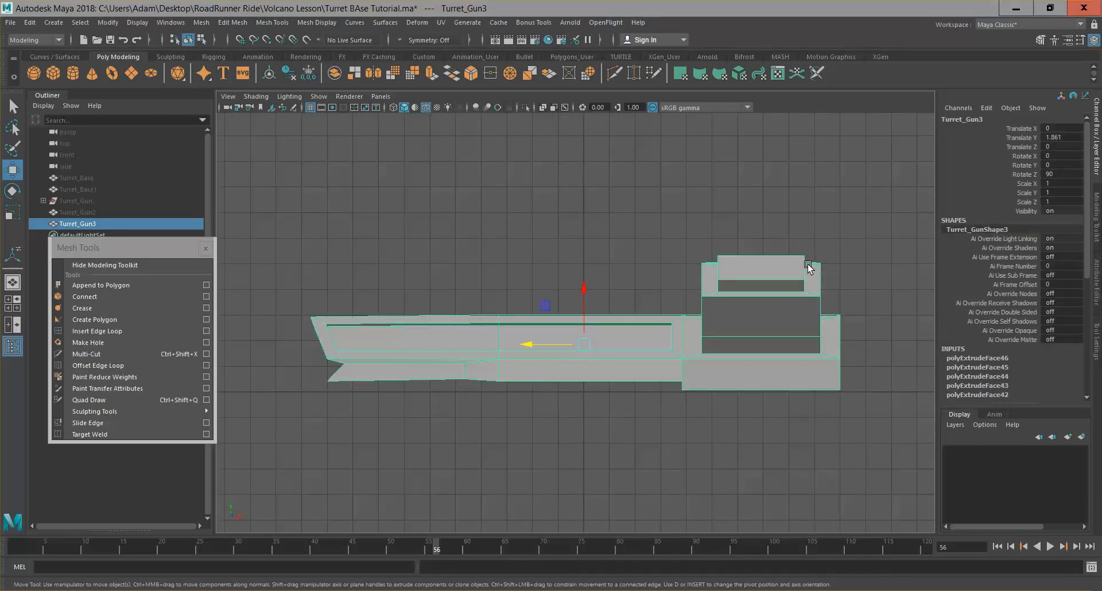
left_click(381, 96)
mouse_move(443, 108)
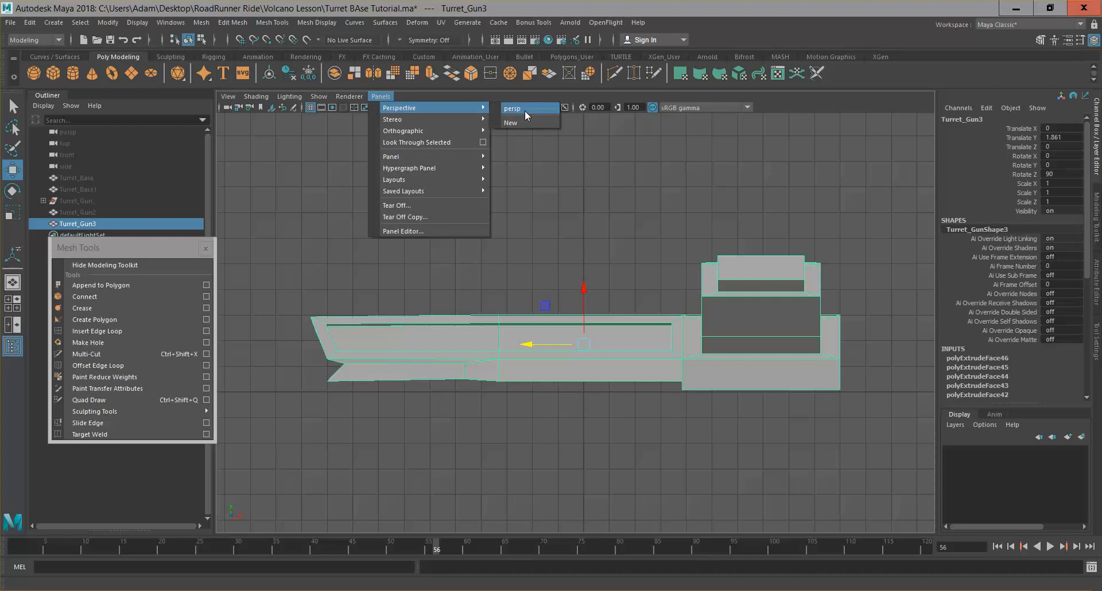
left_click(524, 110)
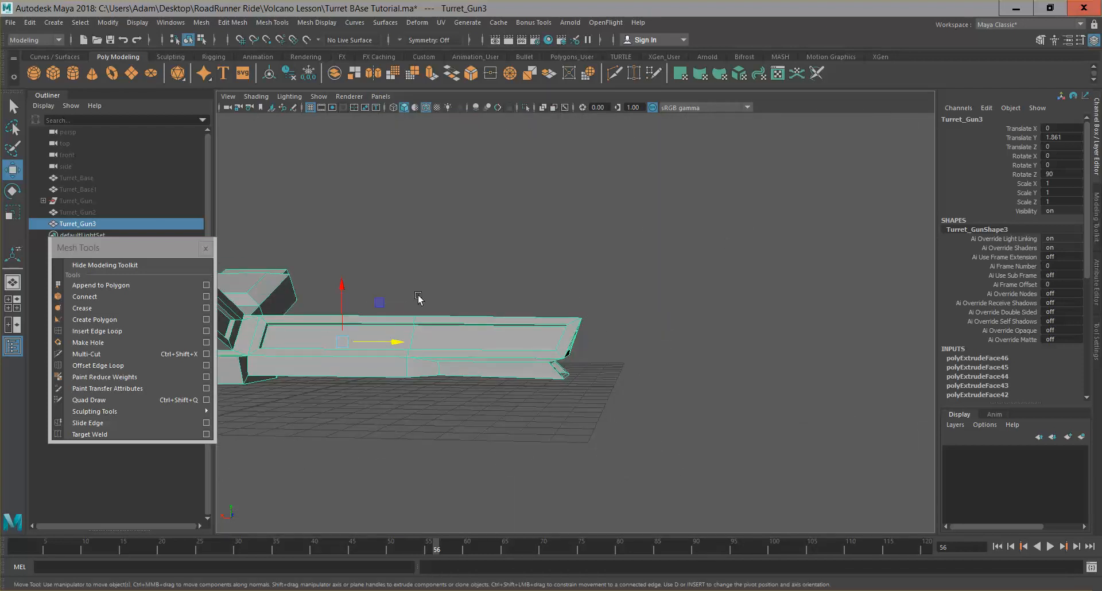
Freeze the transformations of Turret_Gun3 and delete its construction history.
scroll(1016, 369, "down", 5)
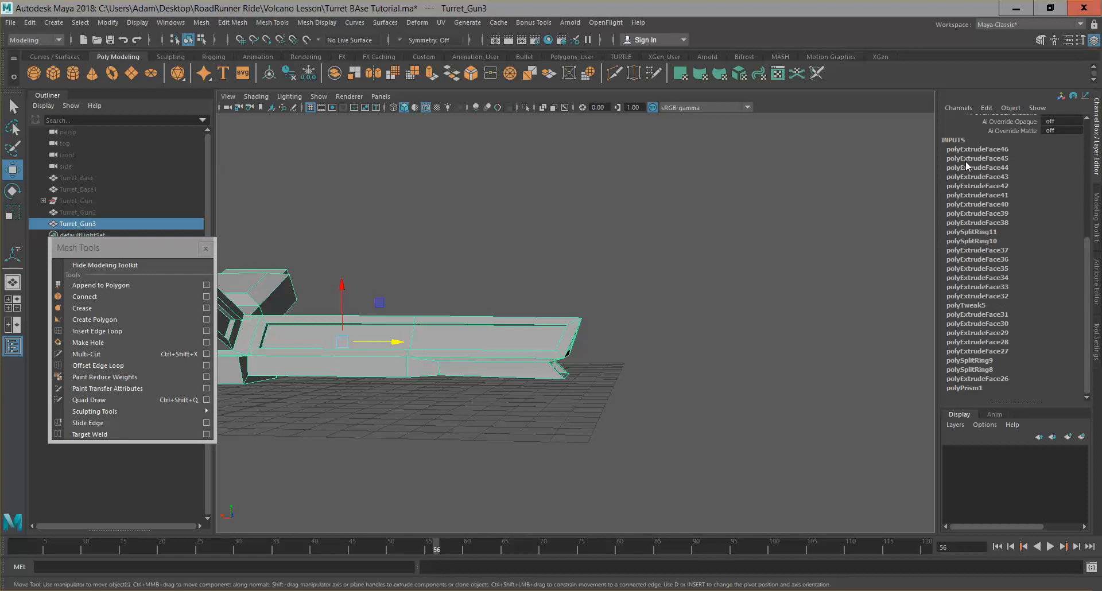
scroll(992, 378, "up", 5)
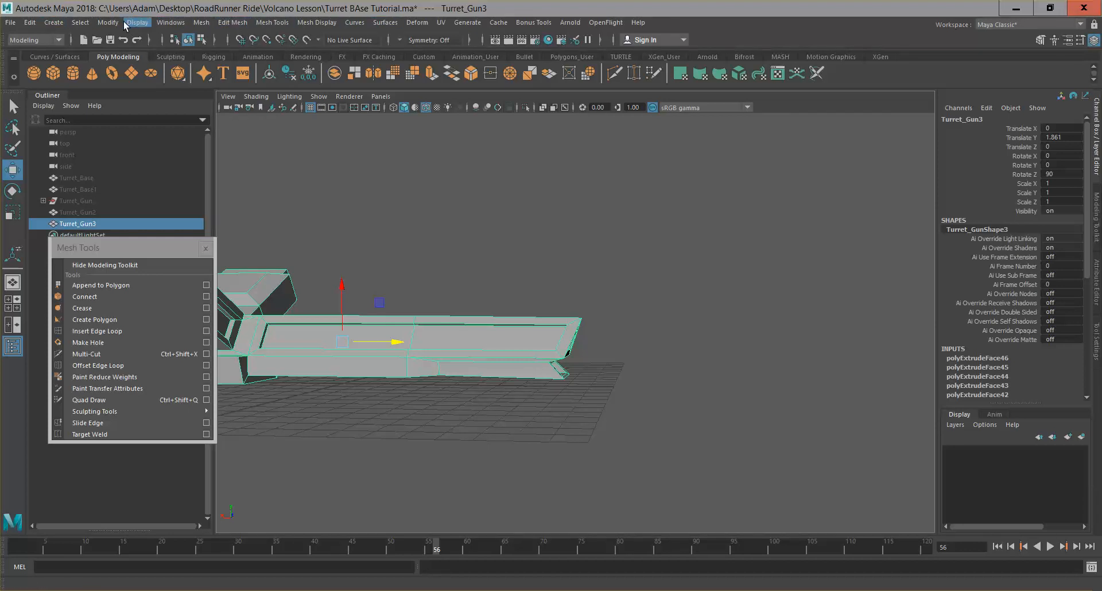
left_click(108, 23)
left_click(156, 77)
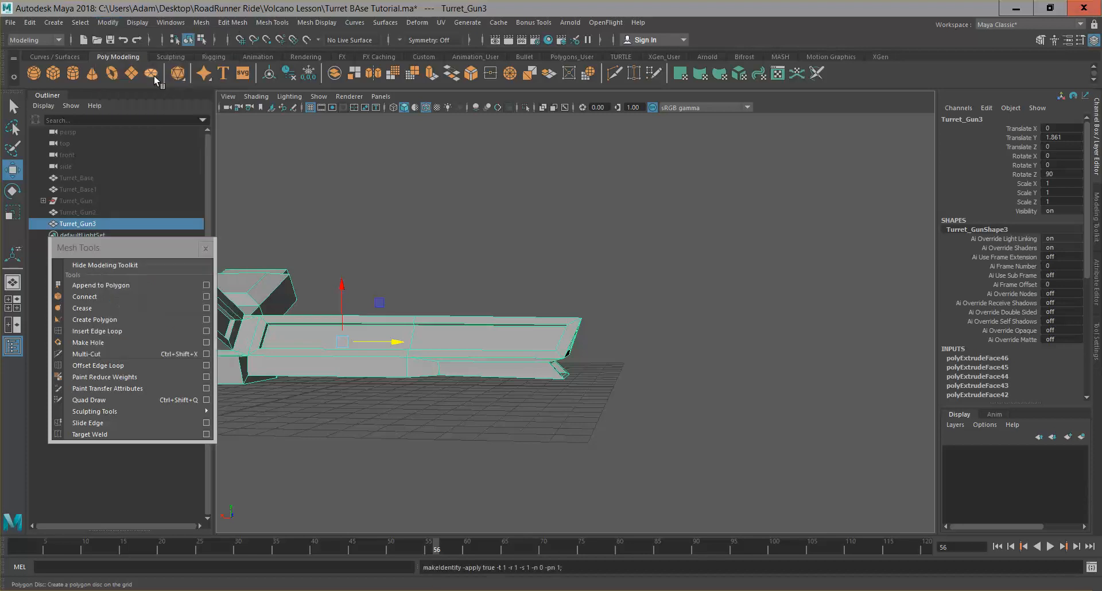
left_click(30, 23)
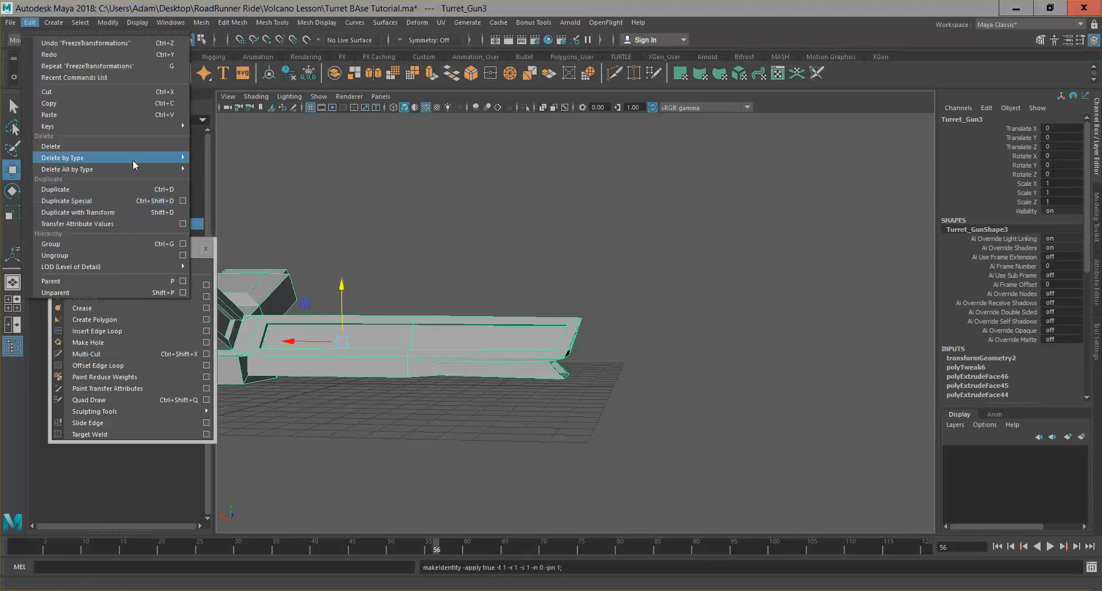
mouse_move(133, 160)
left_click(226, 168)
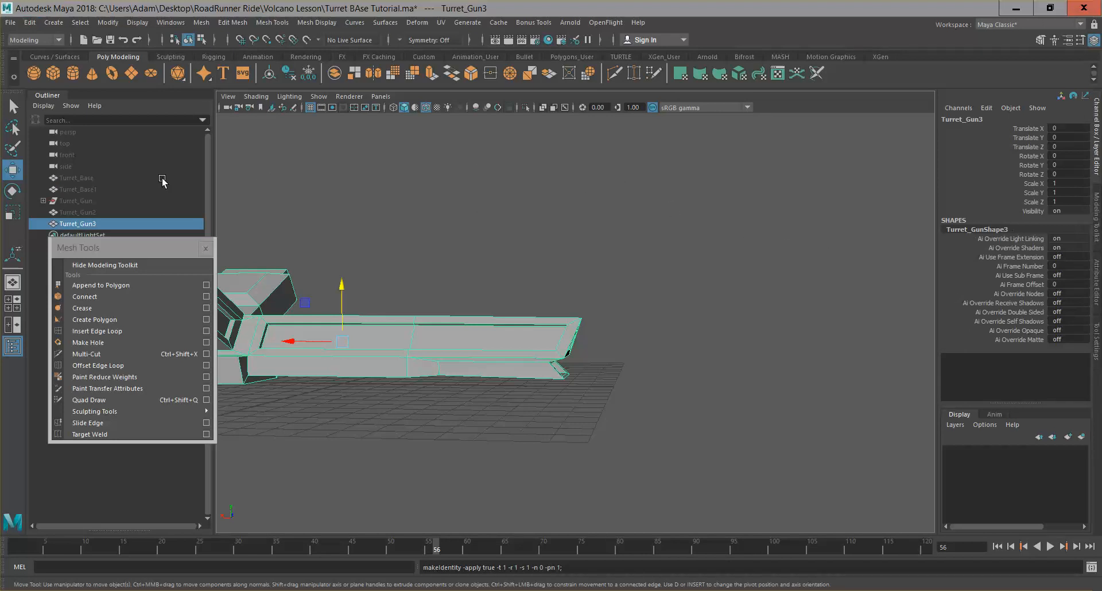
Unhide Turret_Base1 by setting its Visibility to 1.
left_click_drag(142, 244, 132, 304)
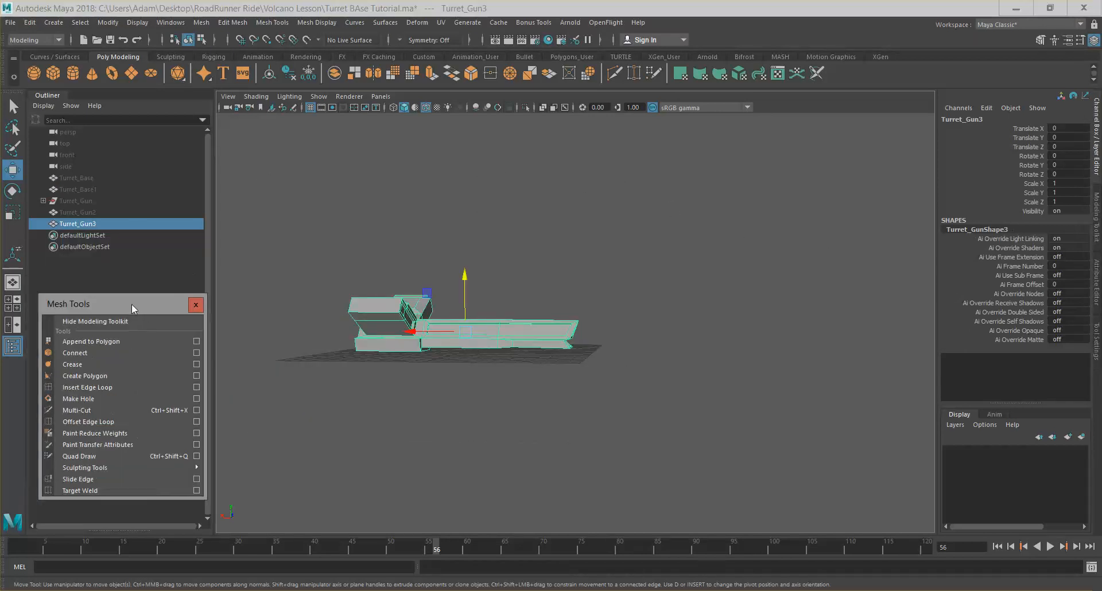
left_click(86, 201)
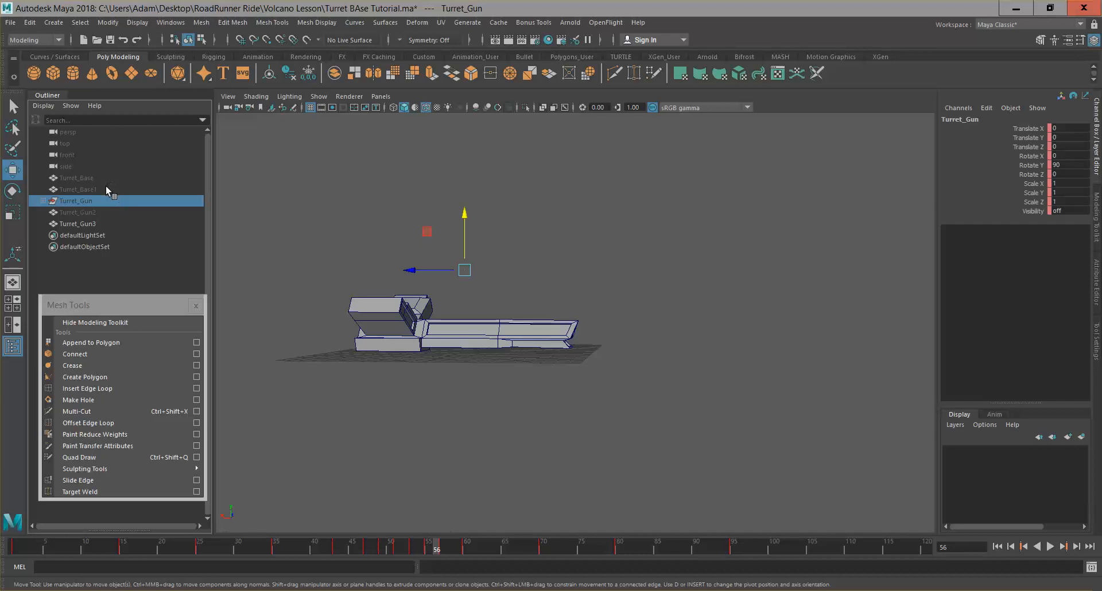
left_click(105, 190)
double_click(1078, 208)
type("1")
key("Return")
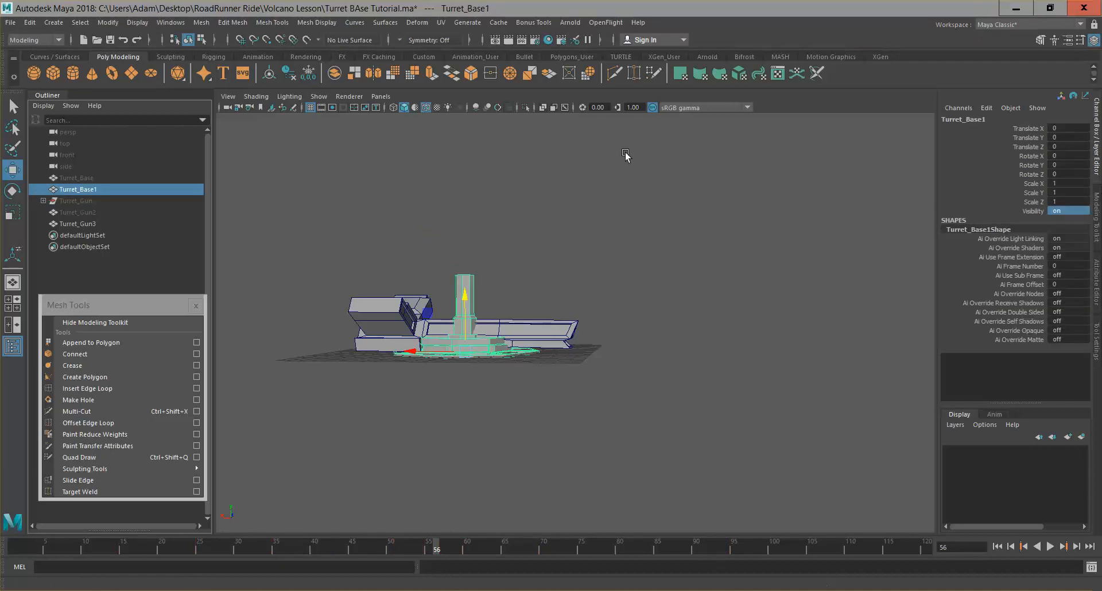
Move Turret_Gun3 up onto the base post to Translate Y 6.512 and shift it forward to Translate X -1.884.
left_click(543, 324)
left_click_drag(466, 276, 465, 201)
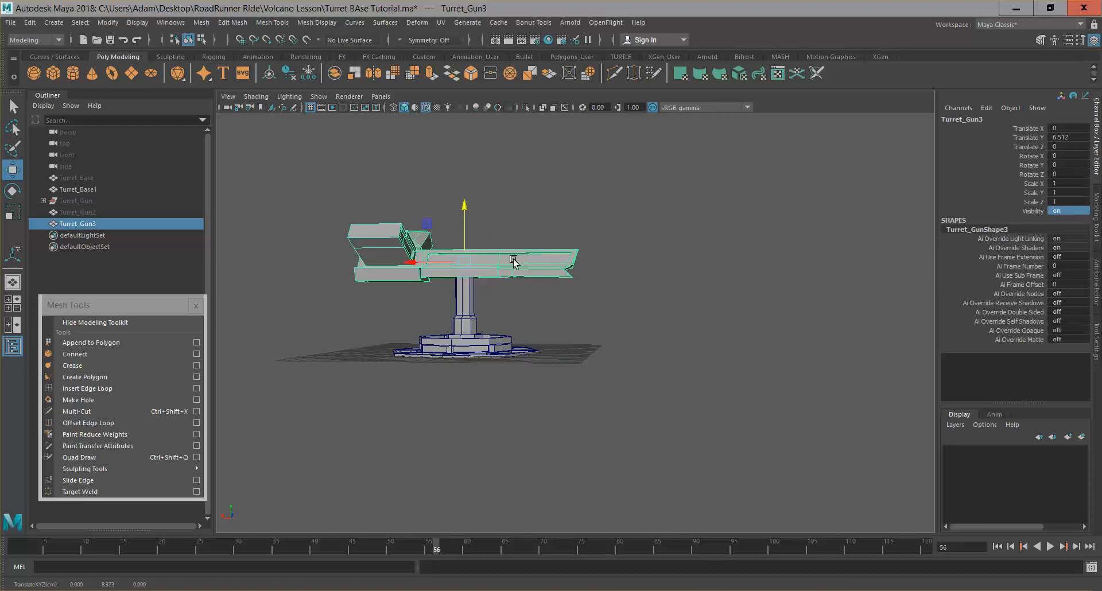
mouse_move(418, 262)
left_mouse_down()
mouse_move(451, 263)
mouse_move(437, 263)
left_mouse_up()
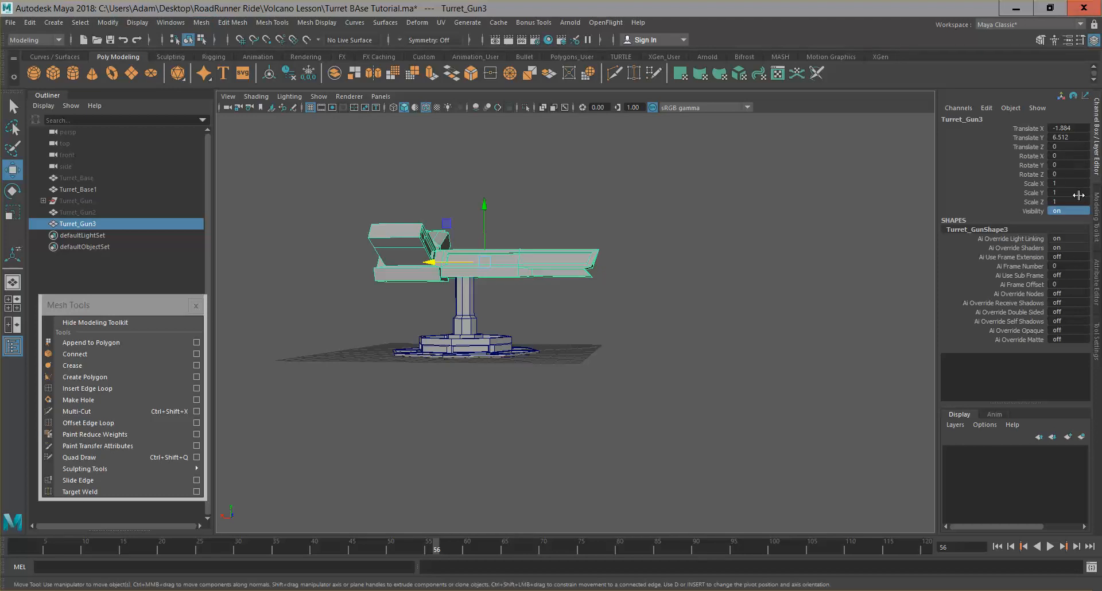
Freeze the transformations of Turret_Gun3 at its mounted position, deselect it and inspect the assembled turret.
left_click(108, 24)
left_click(132, 66)
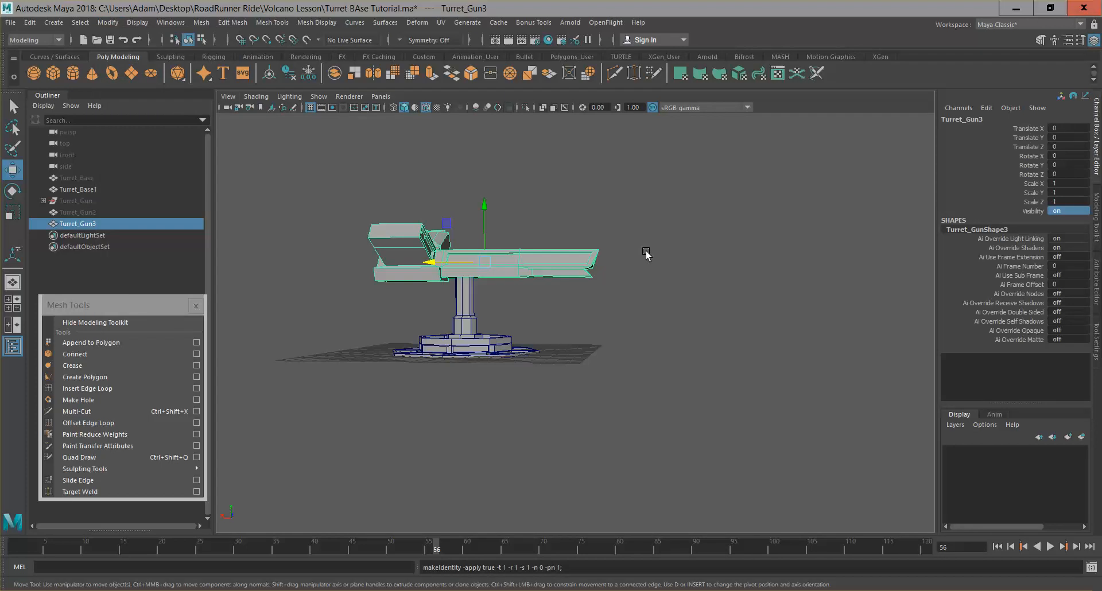
left_click(637, 325)
left_click_drag(659, 369, 588, 340, "alt")
scroll(586, 349, "up", 5)
middle_click_drag(584, 363, 723, 466, "alt")
left_click_drag(723, 445, 677, 427, "alt")
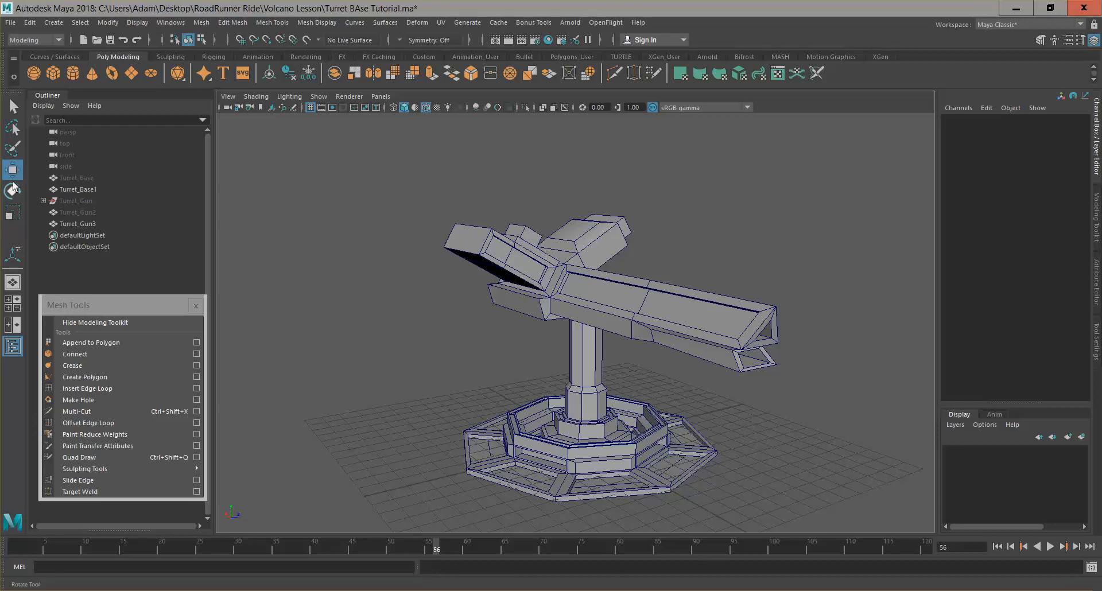
Select Turret_Gun3 and review the Move, Rotate and Scale tools on it without transforming the gun.
left_click(12, 107)
left_click(596, 283)
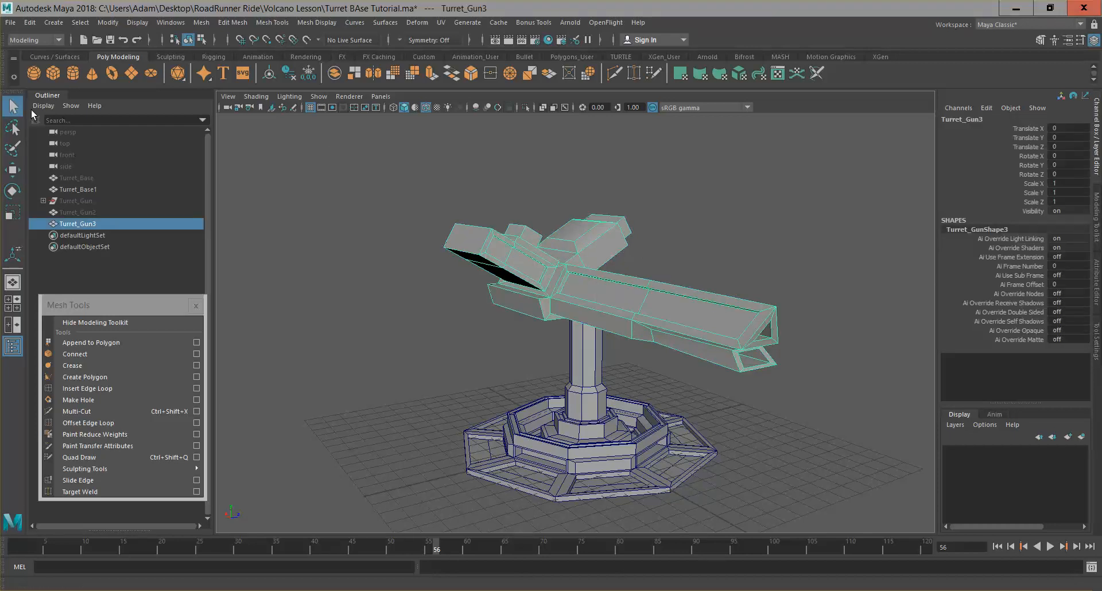
left_click(13, 171)
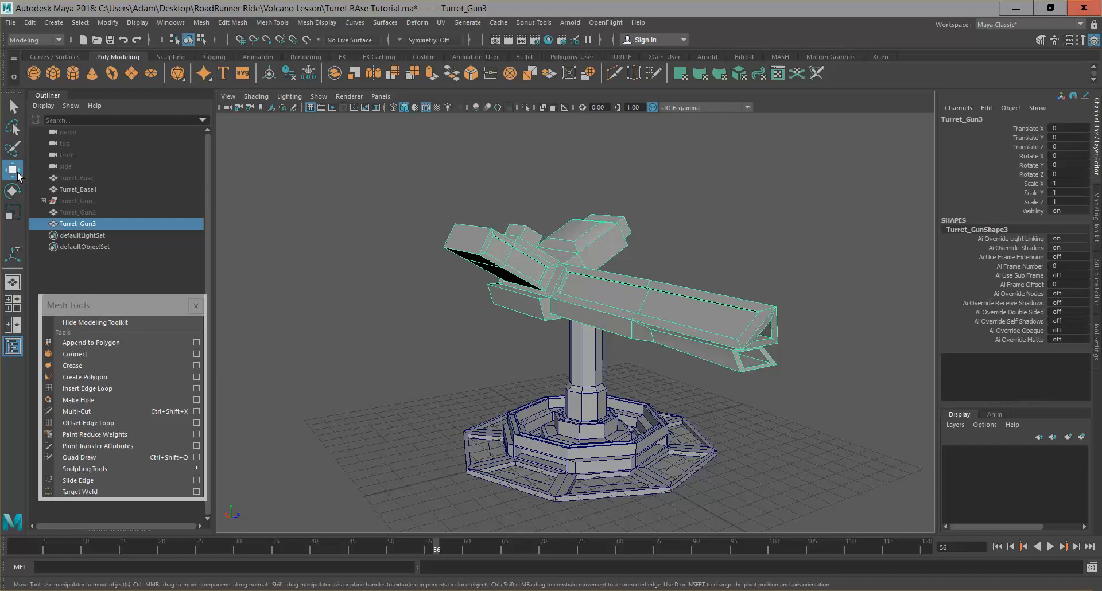
left_click(13, 191)
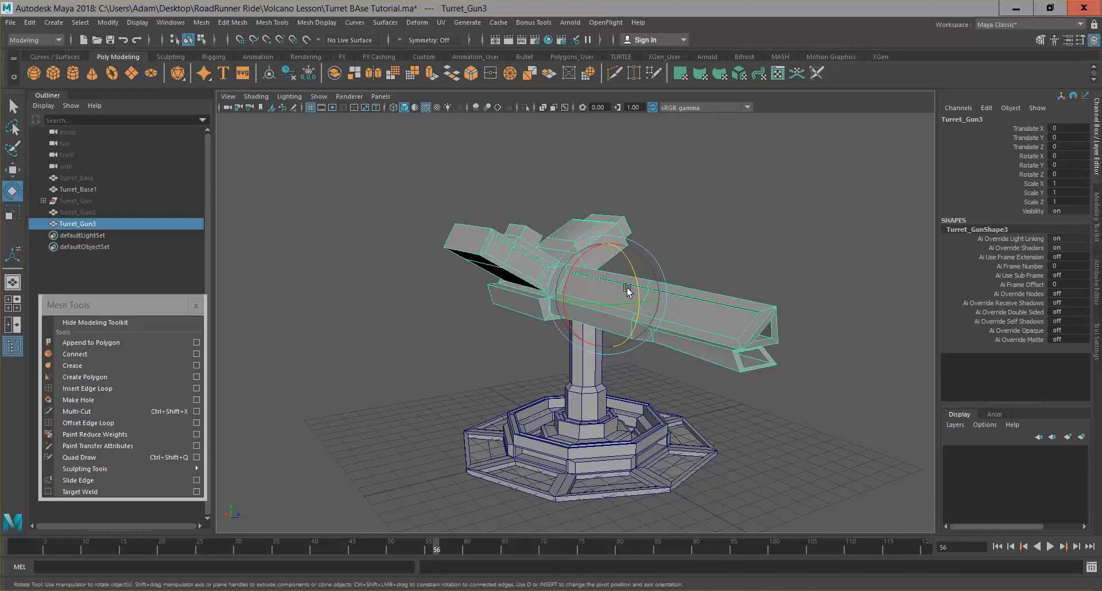
left_click(11, 215)
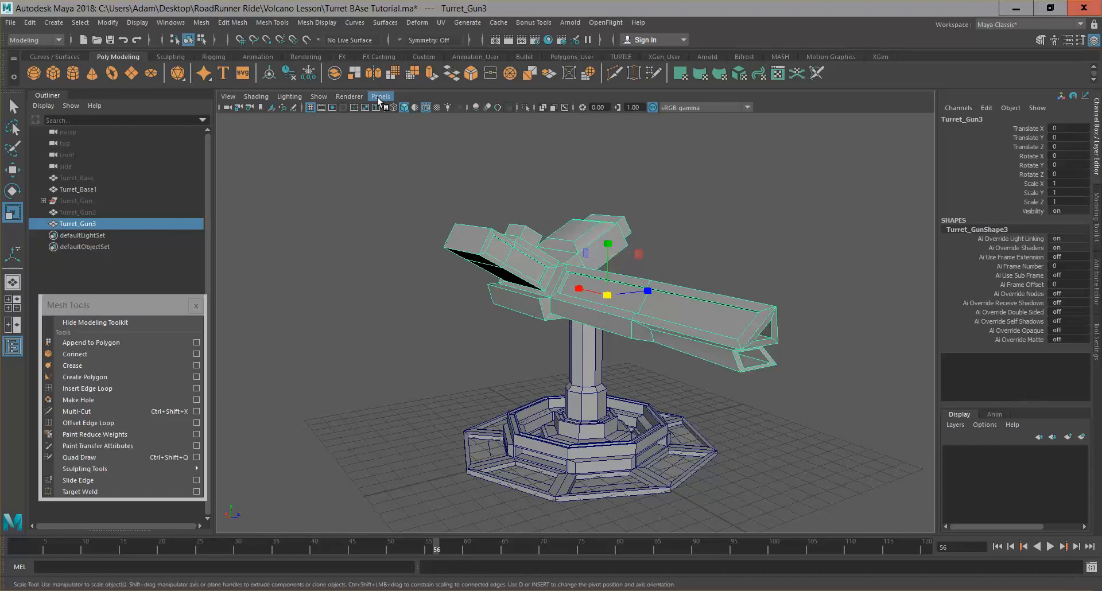
Review the mesh editing commands, including Extrude and Insert Edge Loop, and the polygon primitives available for creation.
left_click(237, 22)
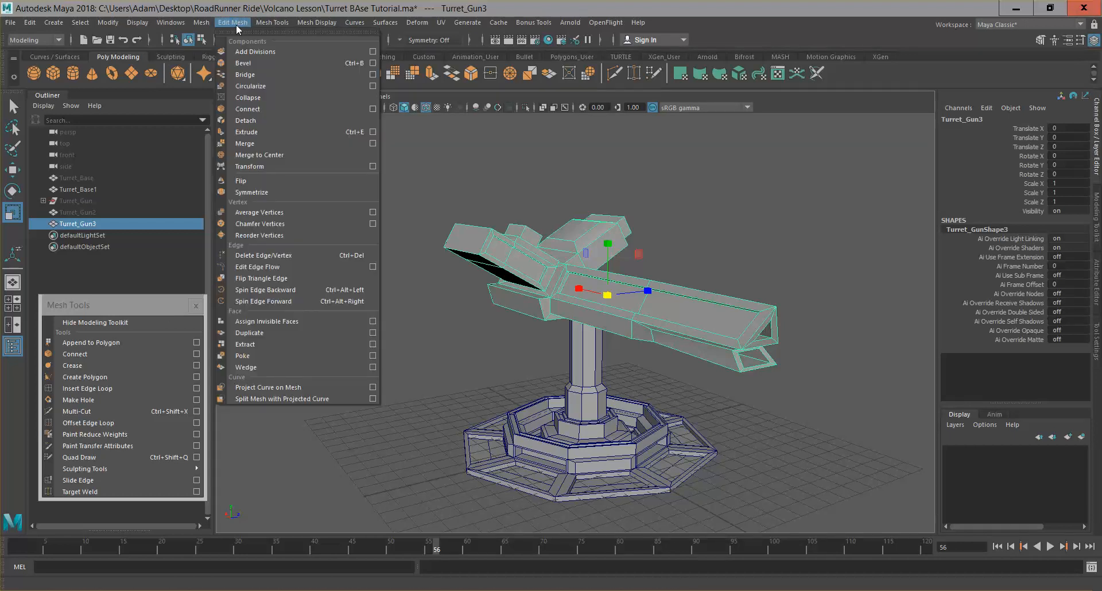
left_click(272, 22)
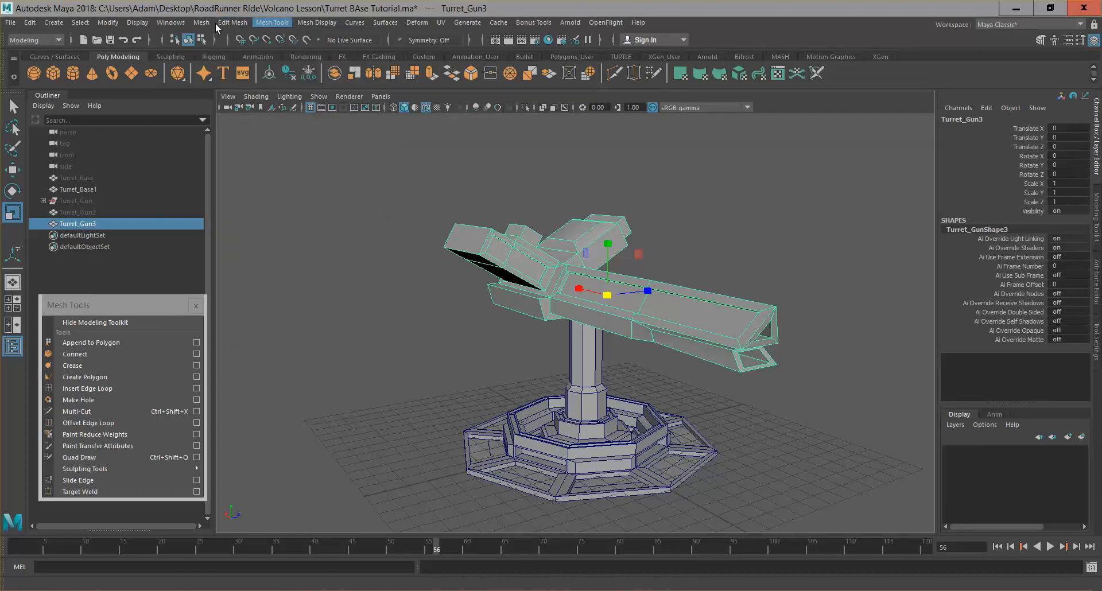
left_click(242, 22)
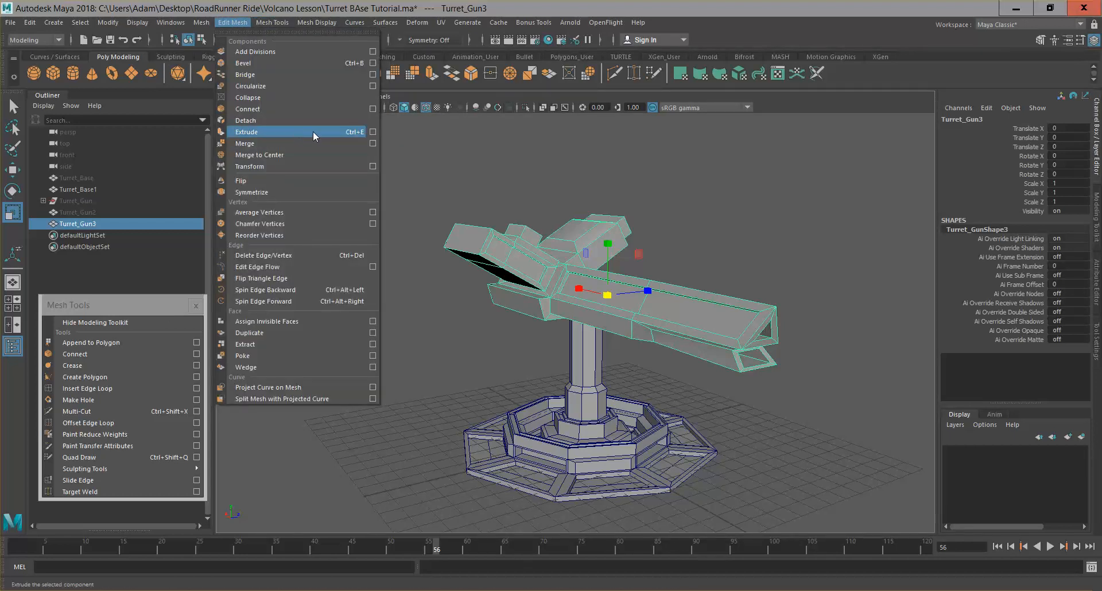
left_click(355, 135)
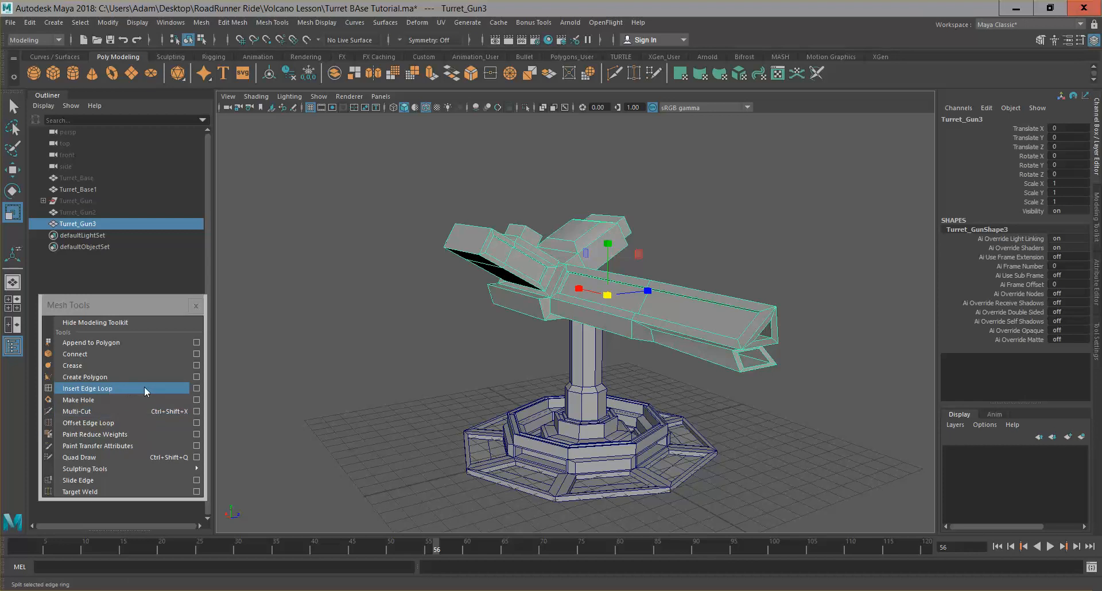
left_click(55, 23)
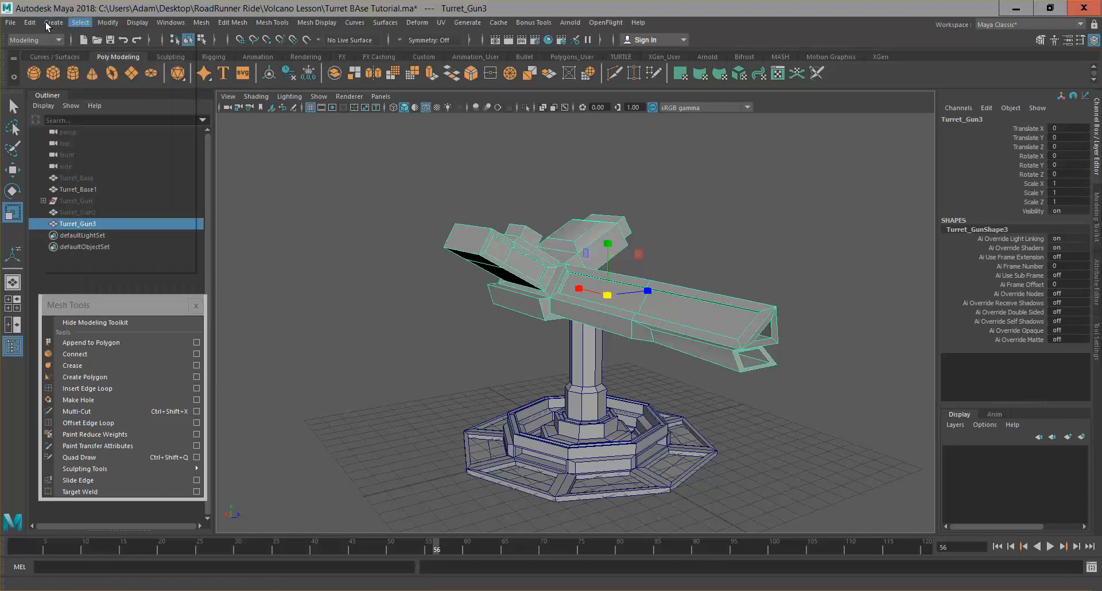
left_click(52, 23)
mouse_move(92, 63)
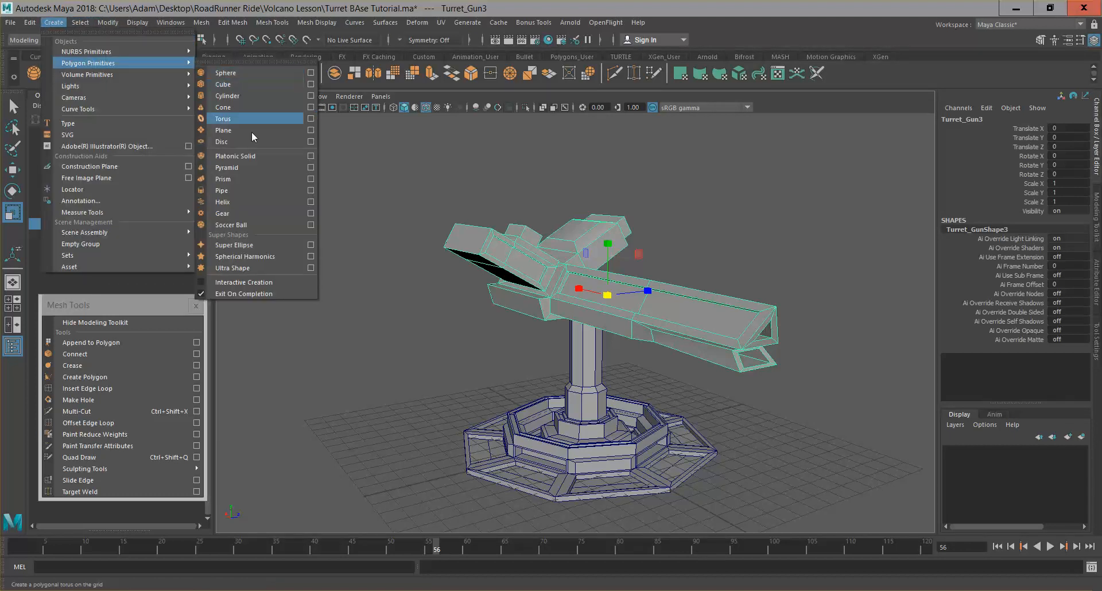
Examine the translate, rotate and scale channels of Turret_Gun3 and leave the whole turret deselected.
left_click(955, 166)
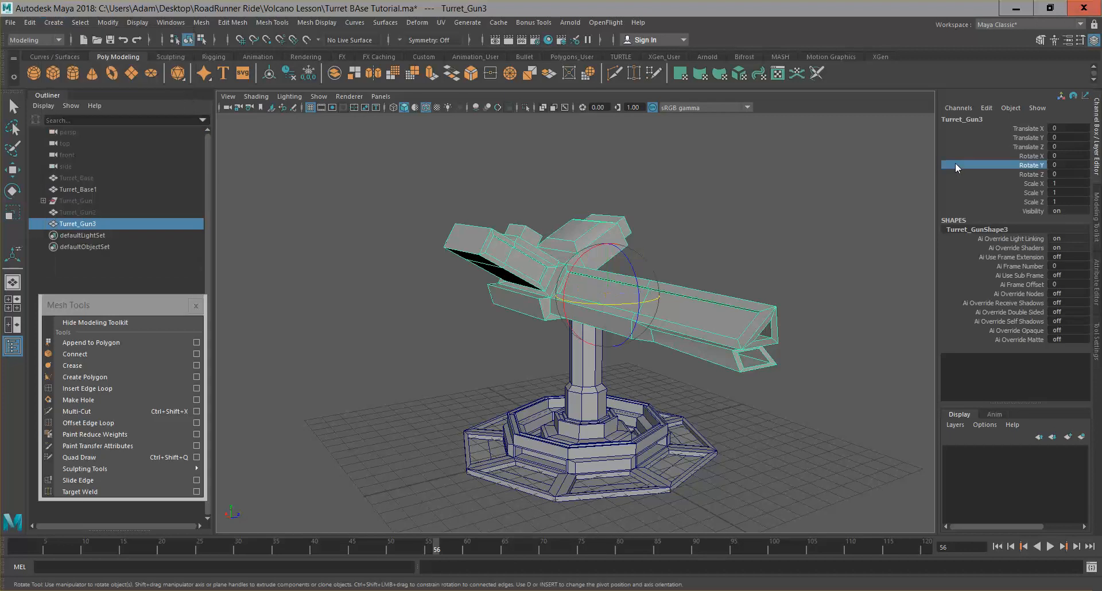
left_click_drag(1037, 132, 1036, 208)
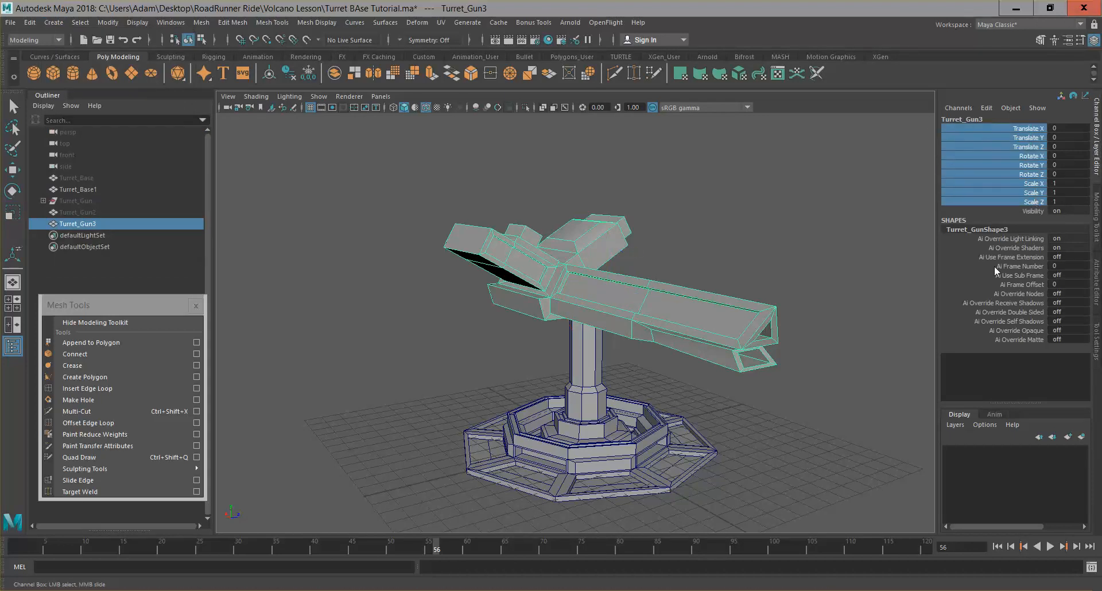
left_click(1001, 394)
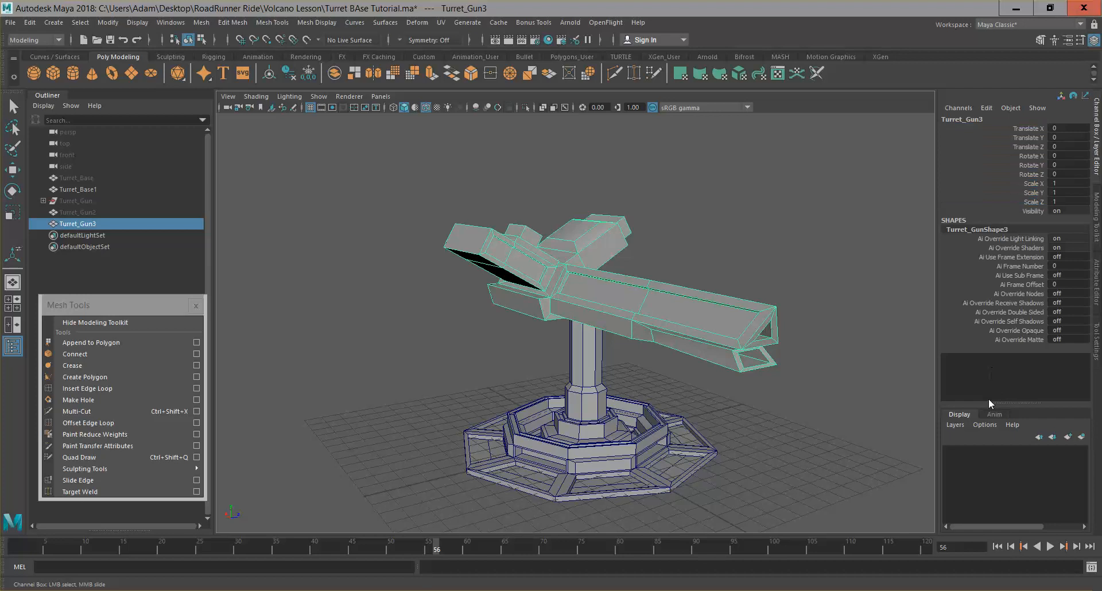
left_click(662, 473)
left_click(765, 446)
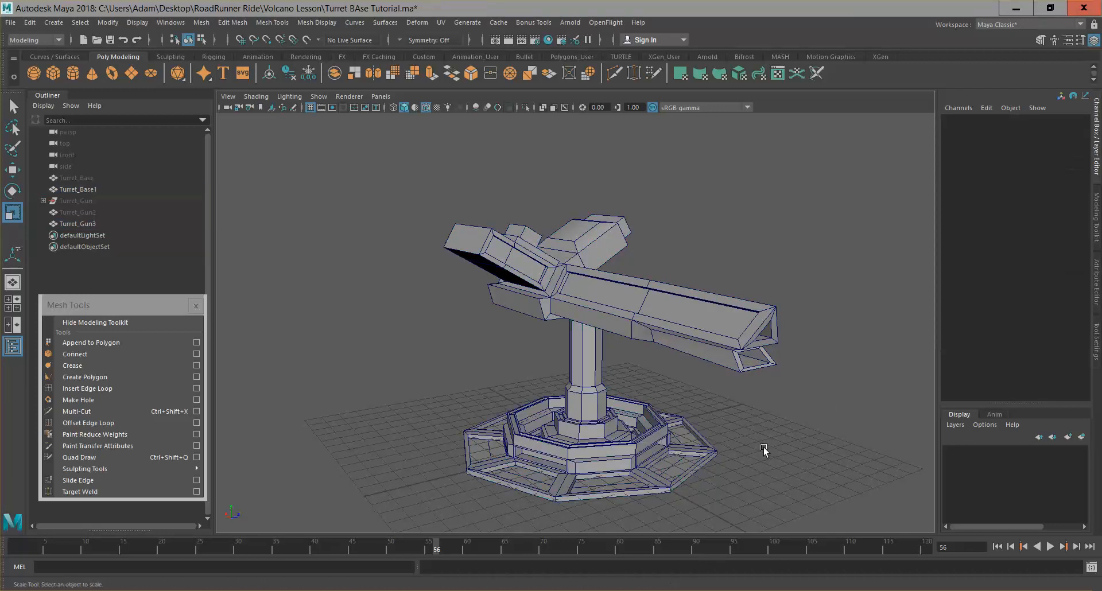
left_click(612, 289)
left_click(789, 201)
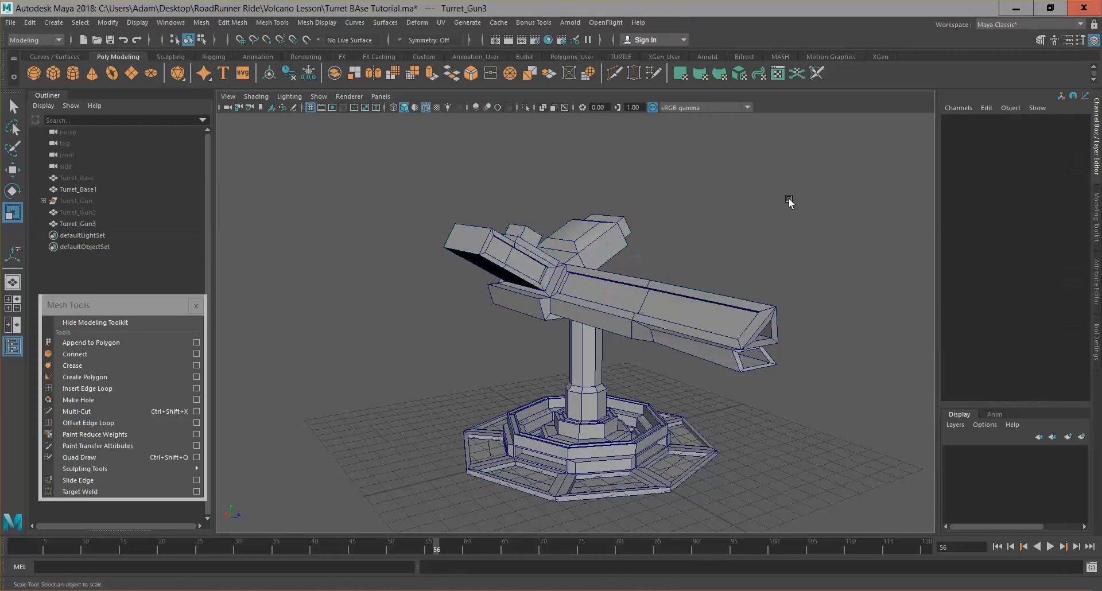